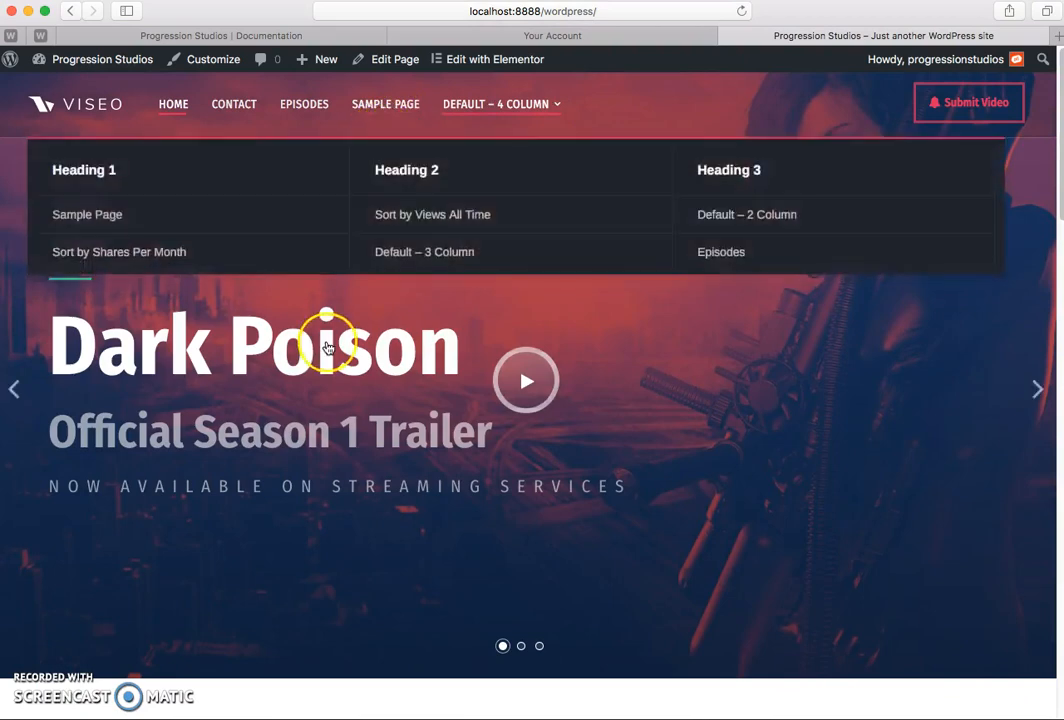
# Create a new page titled "Example Post List" and publish it
pyautogui.scroll(5, 356, 333)
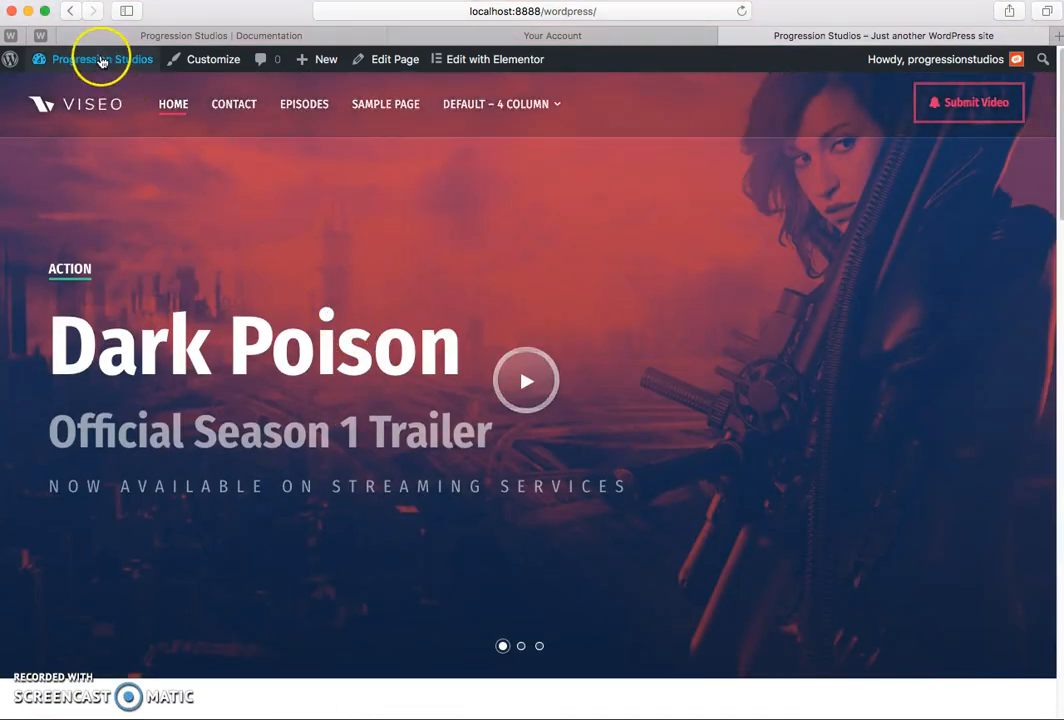
pyautogui.moveTo(101, 61)
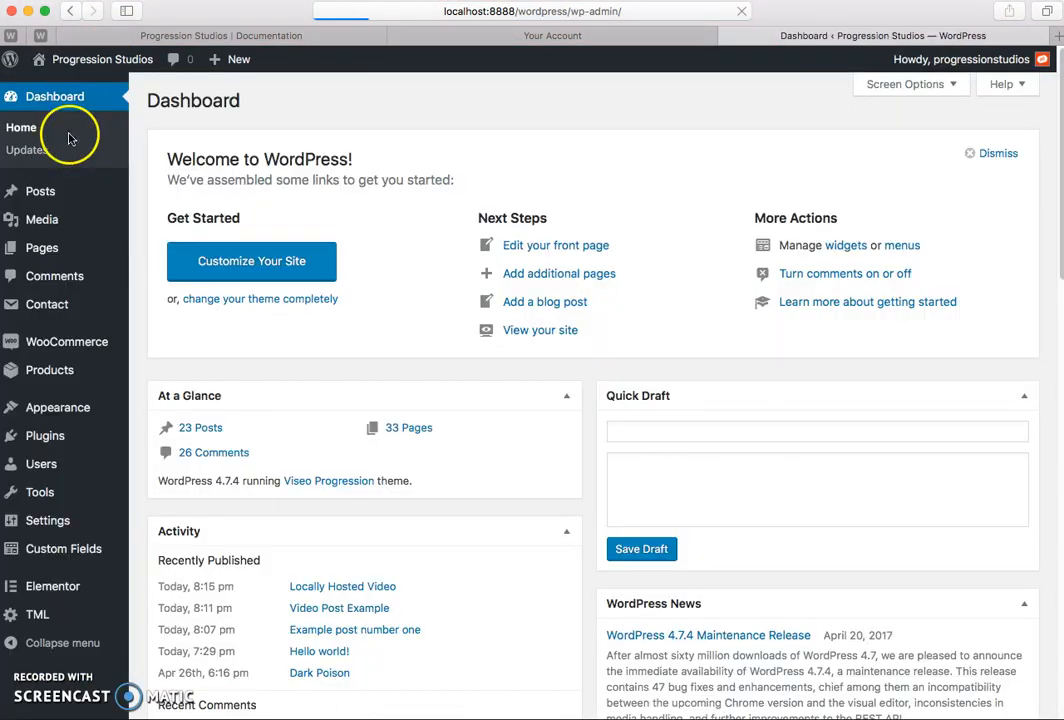
pyautogui.moveTo(116, 247)
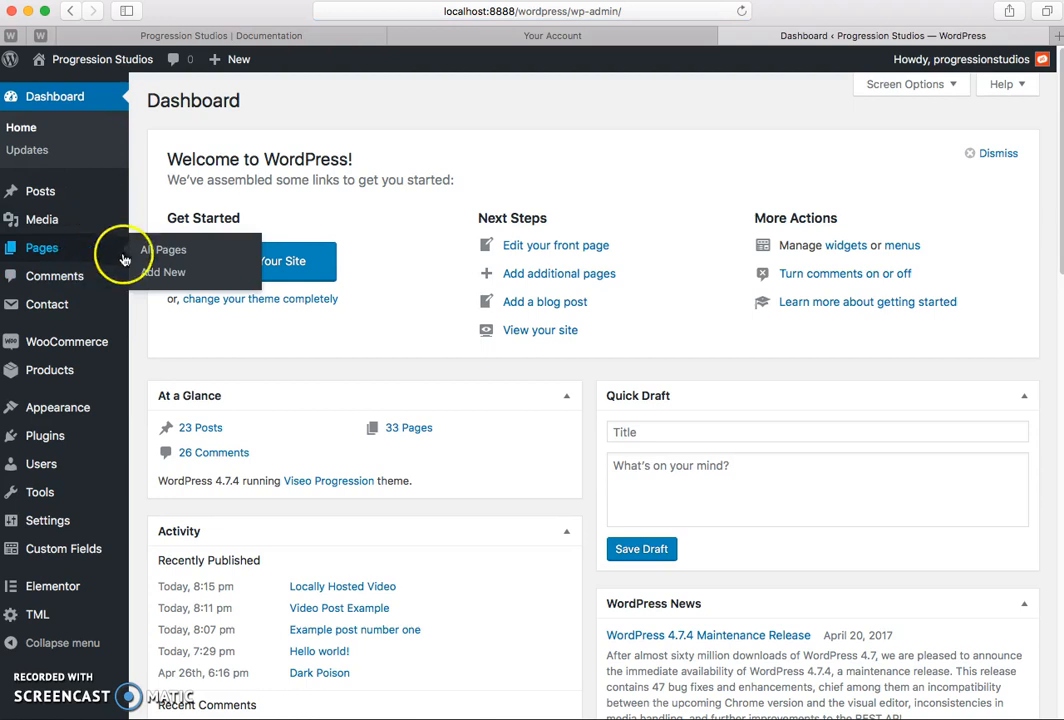
pyautogui.click(183, 277)
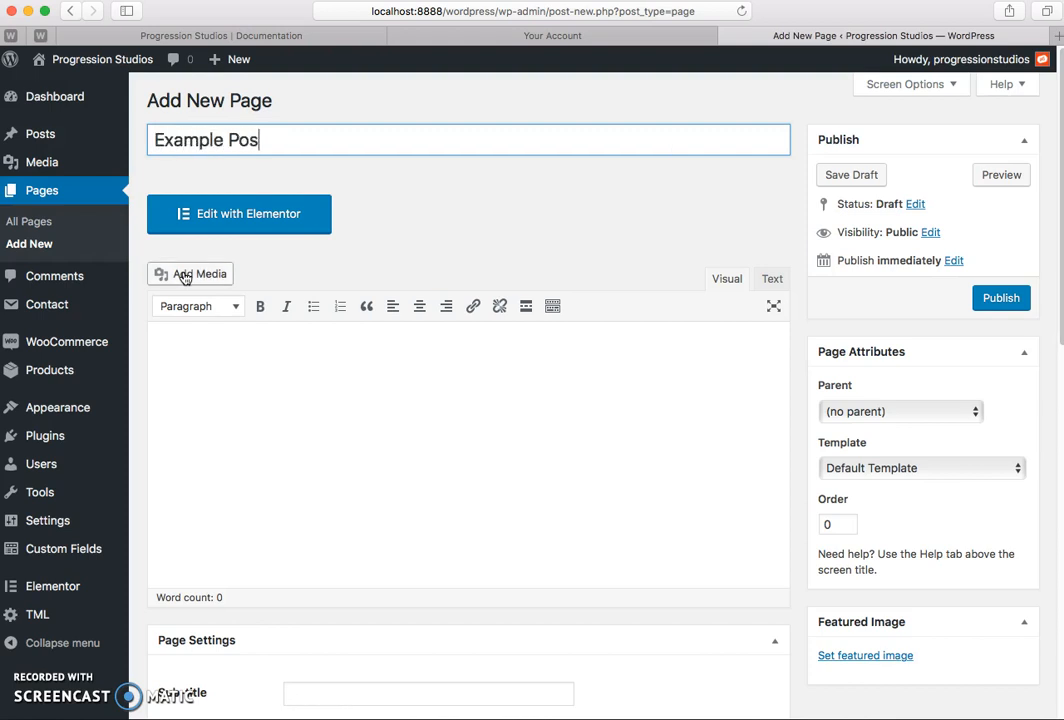
pyautogui.click(995, 305)
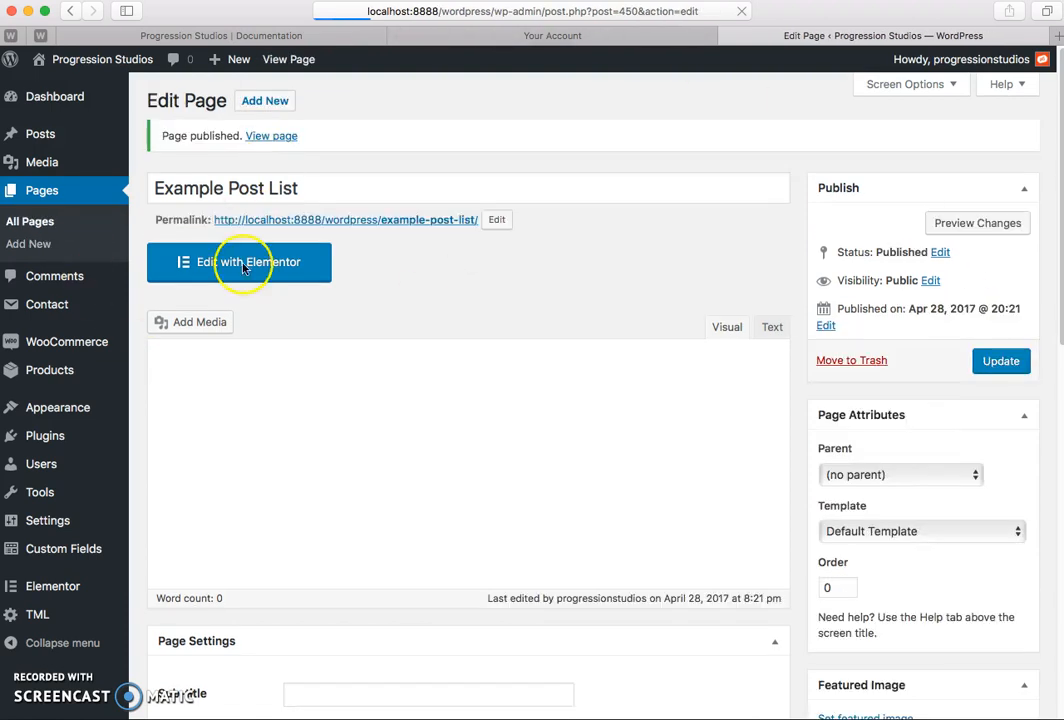
# Open the page in the Elementor editor and add a new single-column section
pyautogui.click(273, 275)
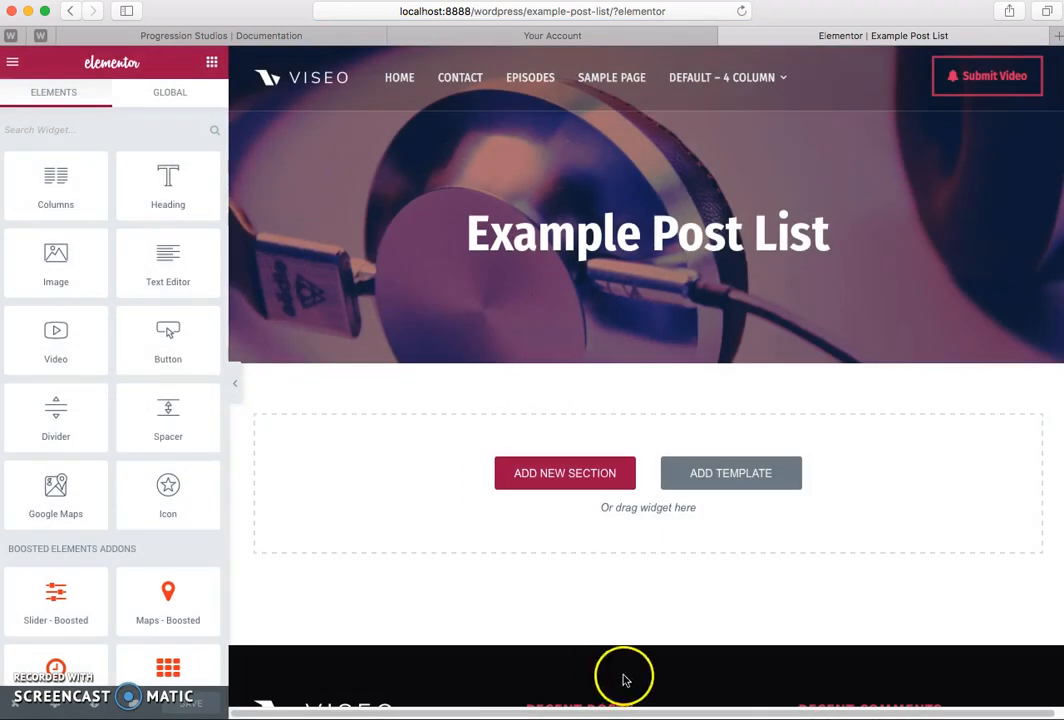
pyautogui.click(544, 471)
pyautogui.click(427, 515)
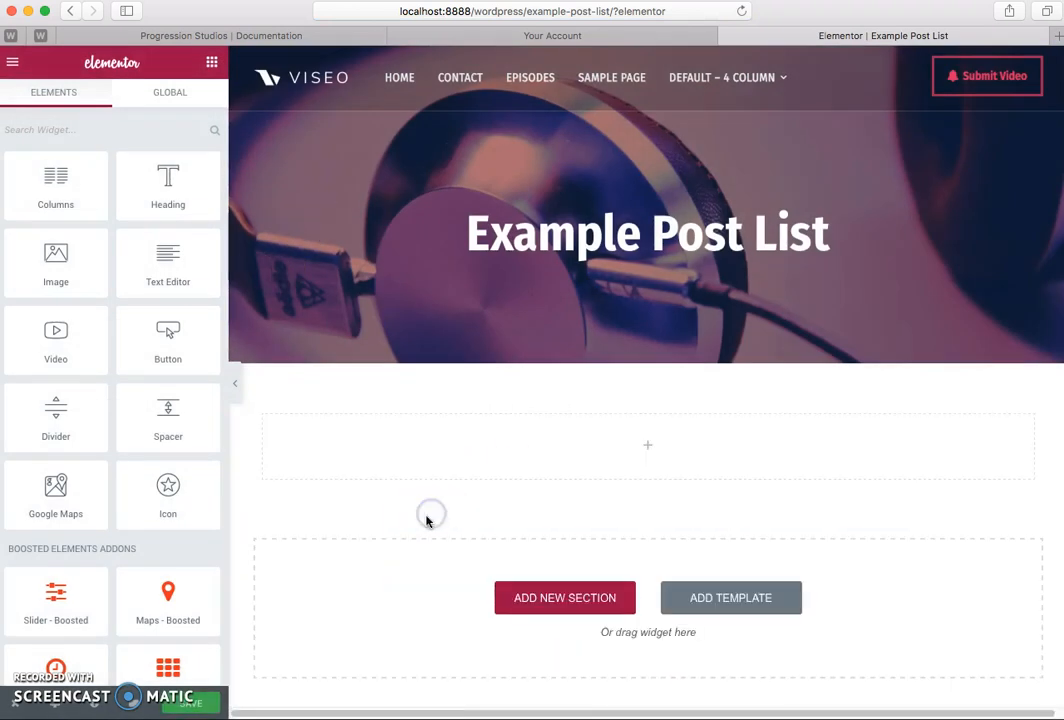
# Place the Pro - Post List widget from the theme addons in the empty section
pyautogui.scroll(-8, 151, 396)
pyautogui.click(165, 437)
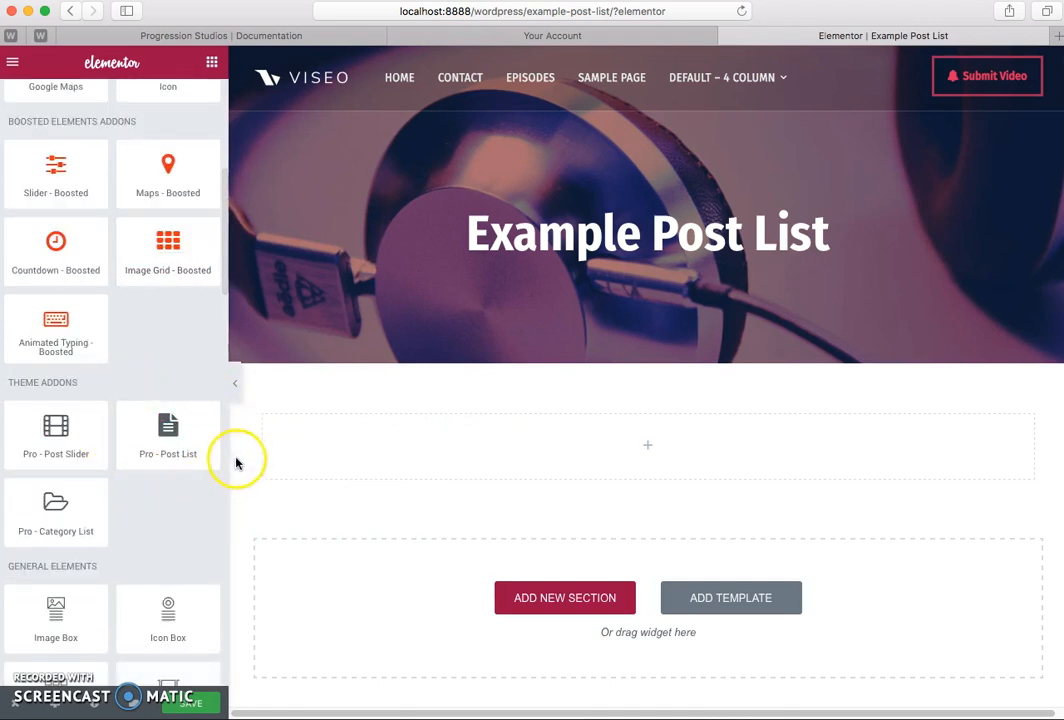
pyautogui.moveTo(155, 437); pyautogui.dragTo(434, 466)
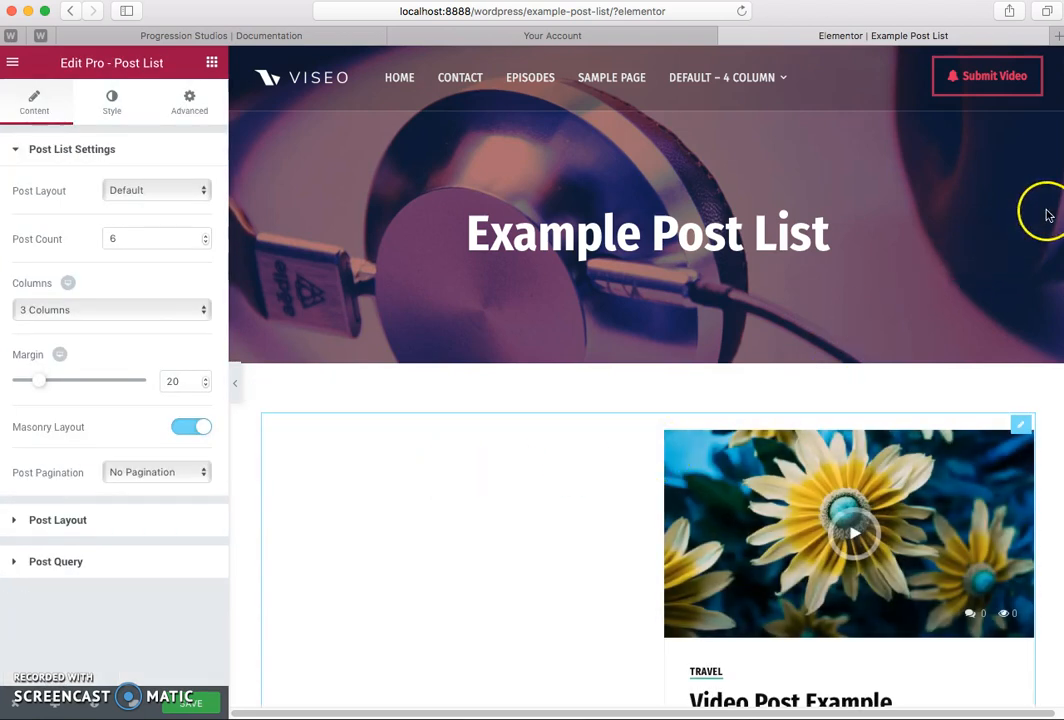
# Look through the posts shown by the new post list in the editor preview
pyautogui.scroll(-5, 629, 361)
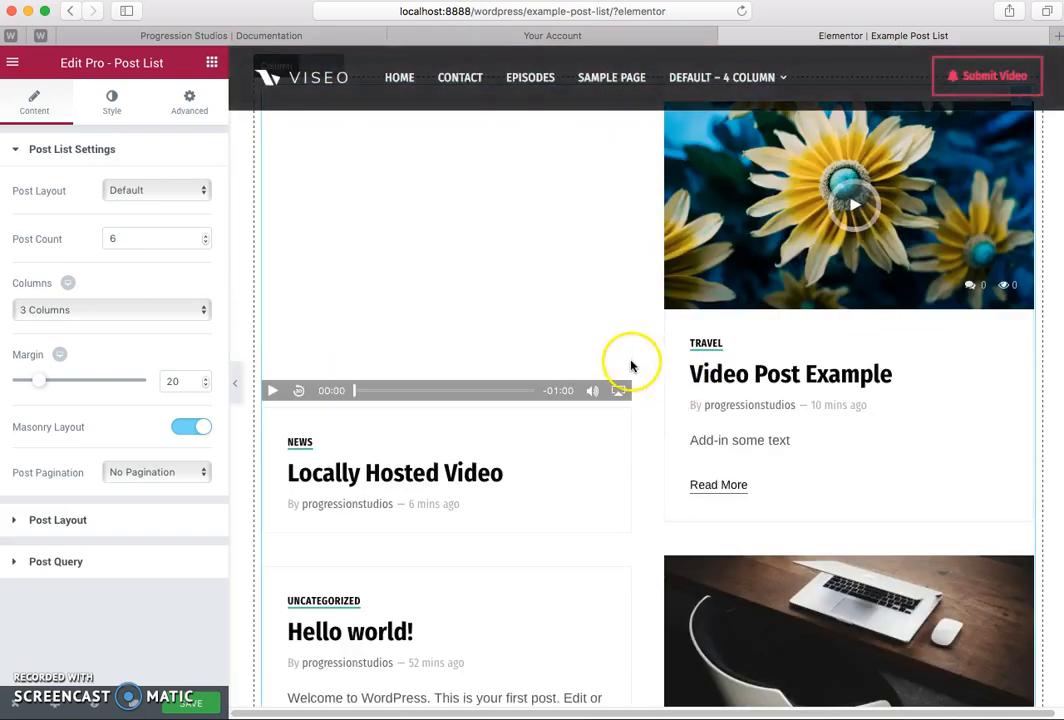
pyautogui.scroll(5, 630, 366)
pyautogui.scroll(-5, 631, 364)
pyautogui.scroll(5, 633, 365)
pyautogui.scroll(-7, 634, 366)
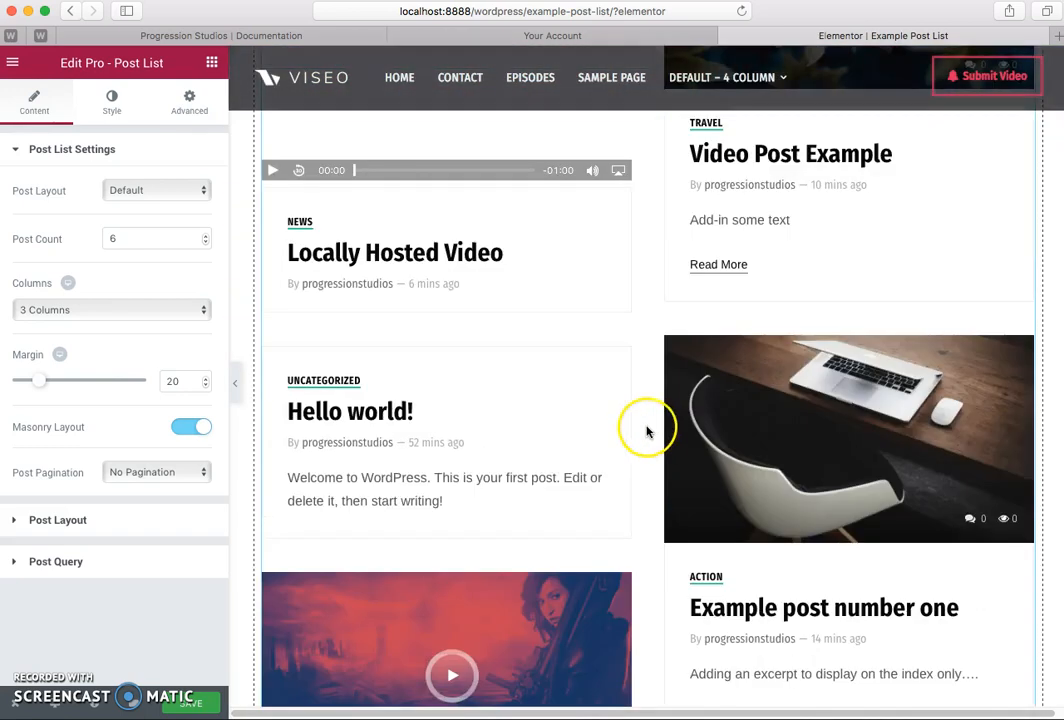
pyautogui.scroll(-8, 620, 550)
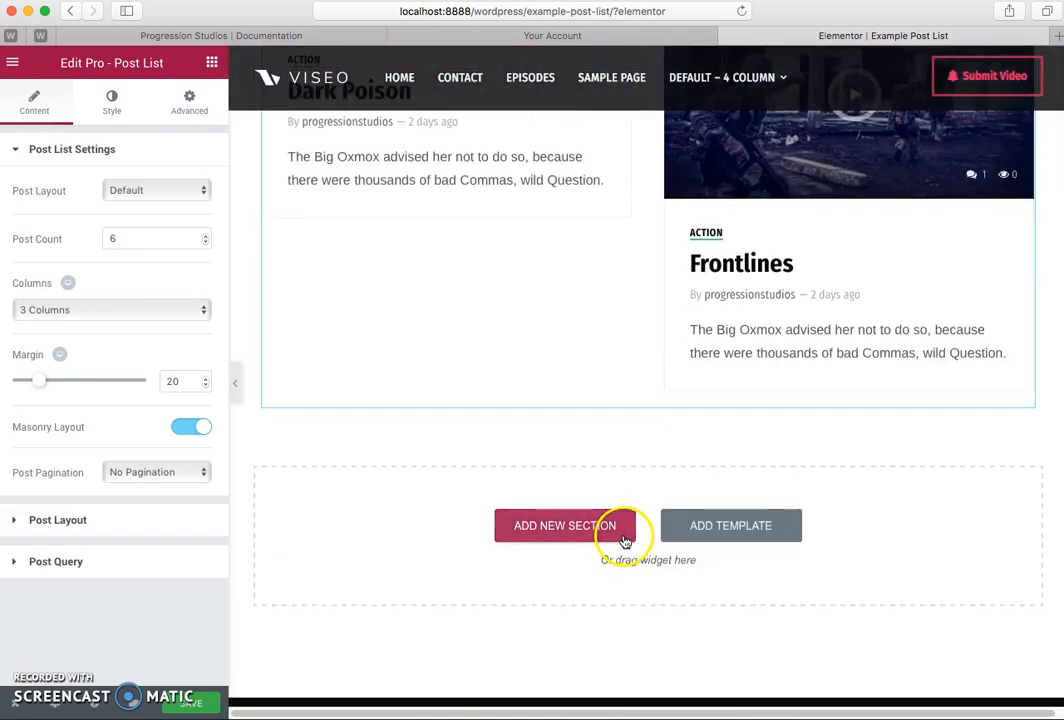
pyautogui.scroll(7, 623, 541)
pyautogui.scroll(10, 626, 536)
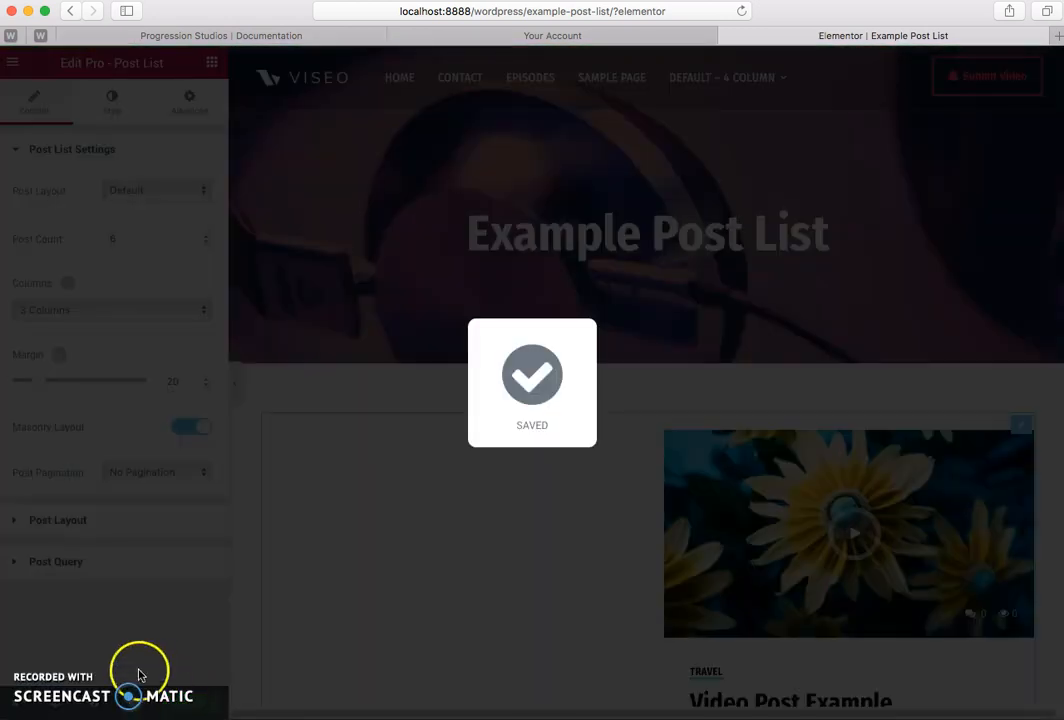
# Save the page and open its live version in the browser
pyautogui.click(109, 630)
pyautogui.click(15, 703)
pyautogui.click(57, 635)
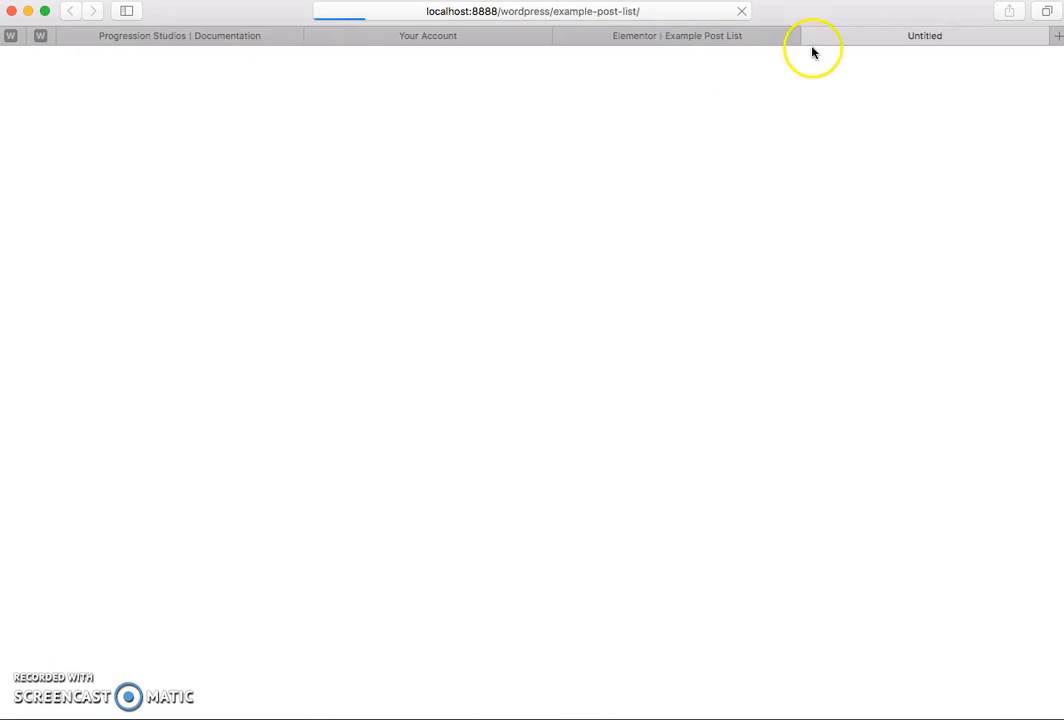
# Examine how the post list is laid out in columns on the live page
pyautogui.scroll(-5, 345, 233)
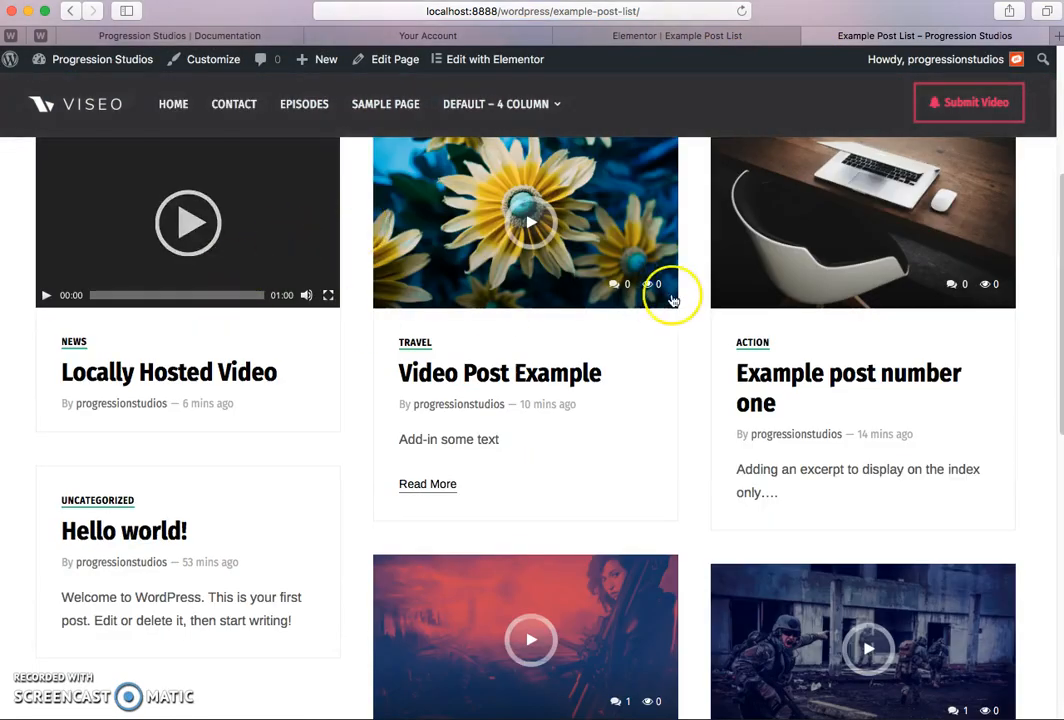
pyautogui.scroll(-3, 819, 273)
pyautogui.scroll(-3, 895, 297)
pyautogui.scroll(-2, 755, 316)
pyautogui.scroll(8, 316, 311)
pyautogui.scroll(-3, 537, 327)
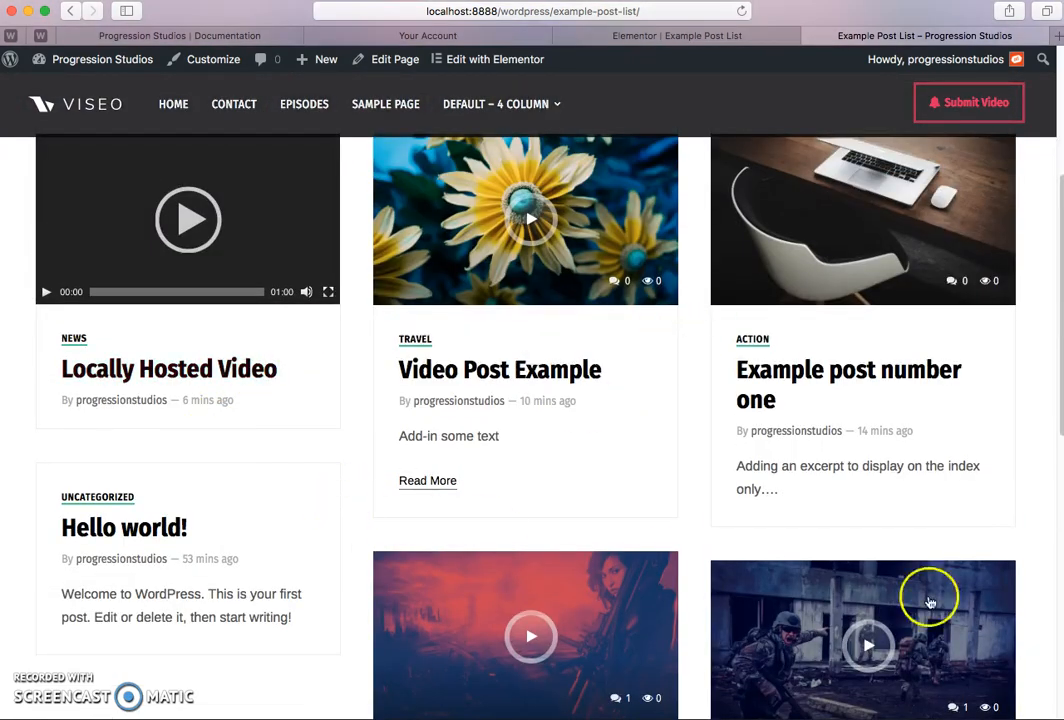
pyautogui.scroll(-5, 879, 515)
pyautogui.scroll(10, 884, 521)
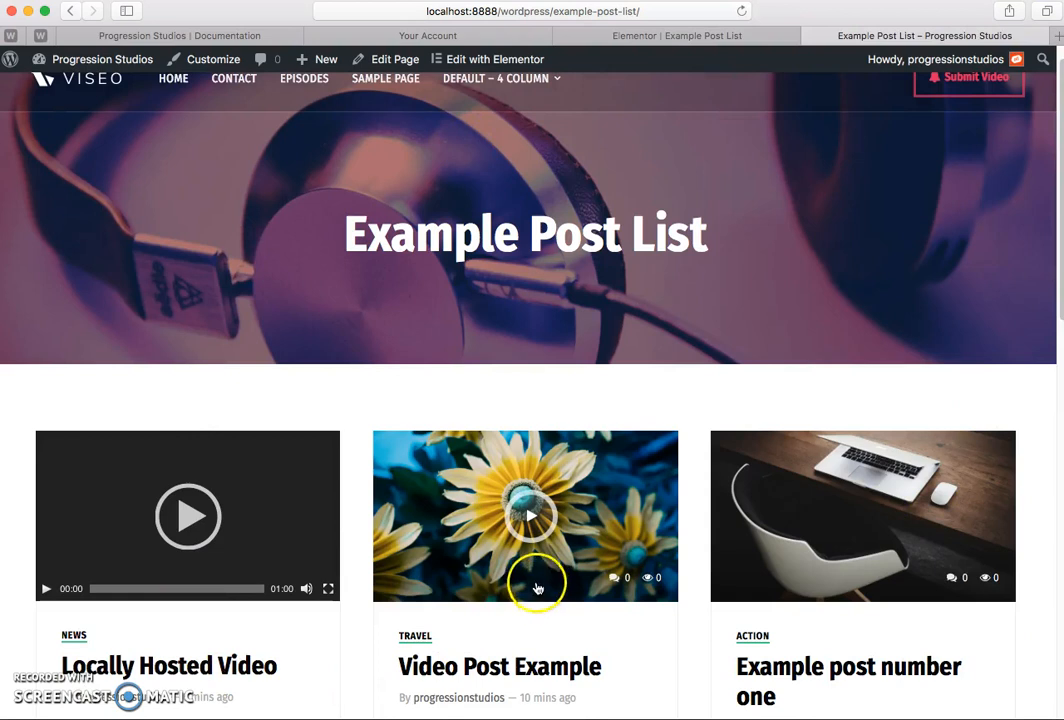
# Compare the post list on the live page with its preview in the Elementor editor
pyautogui.click(681, 40)
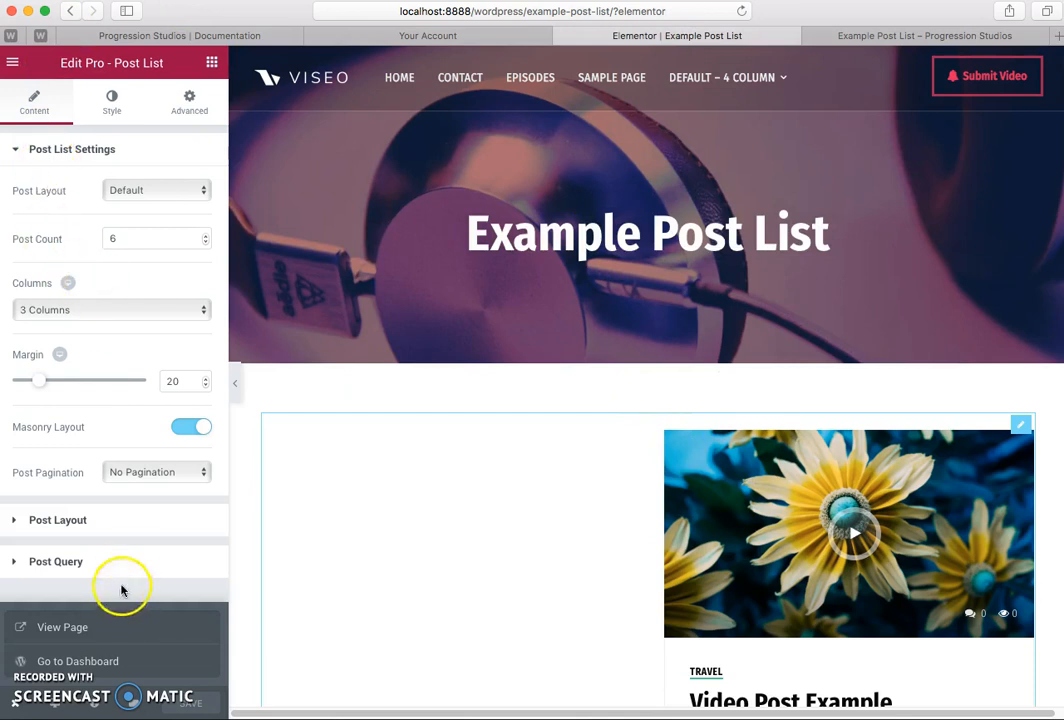
pyautogui.click(818, 37)
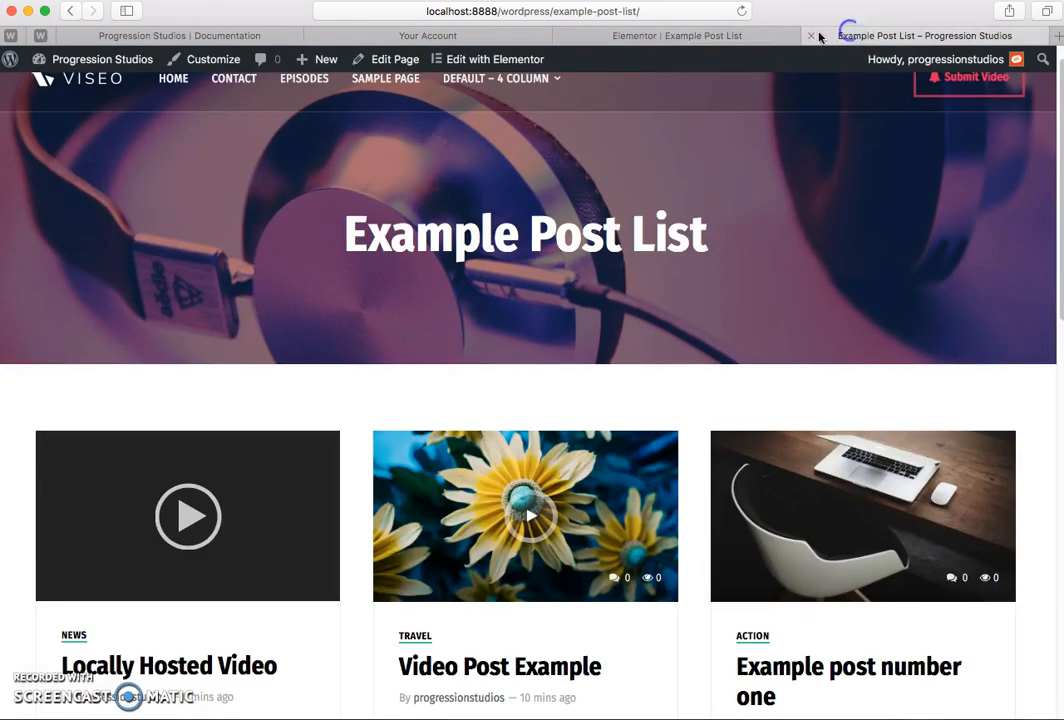
pyautogui.click(740, 40)
pyautogui.click(889, 38)
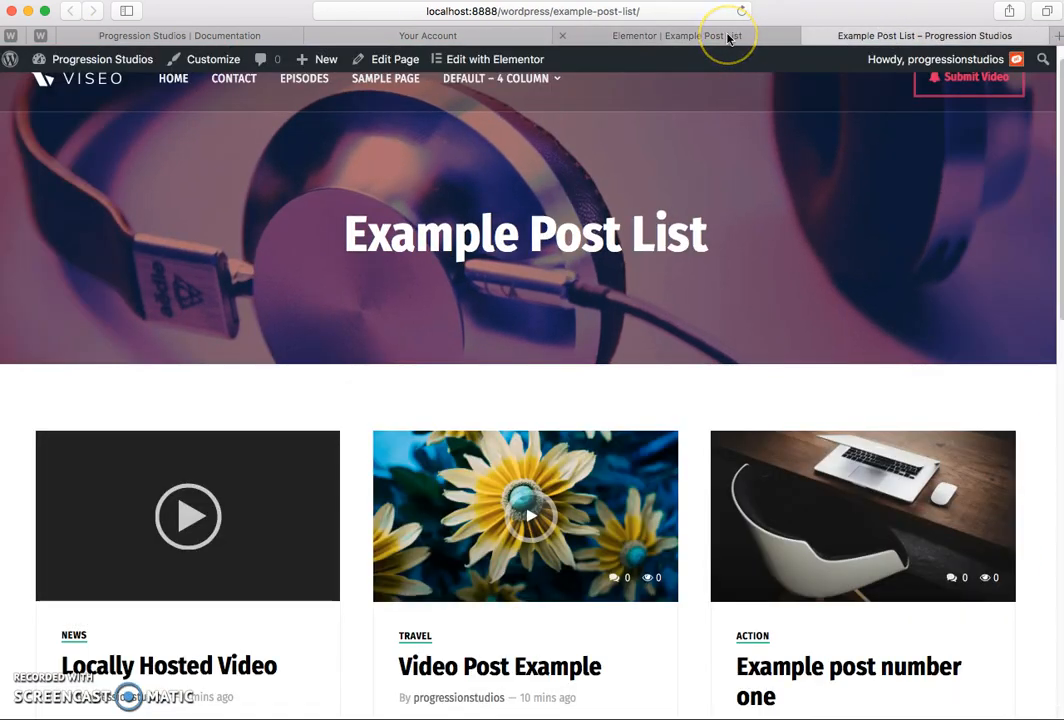
pyautogui.click(728, 38)
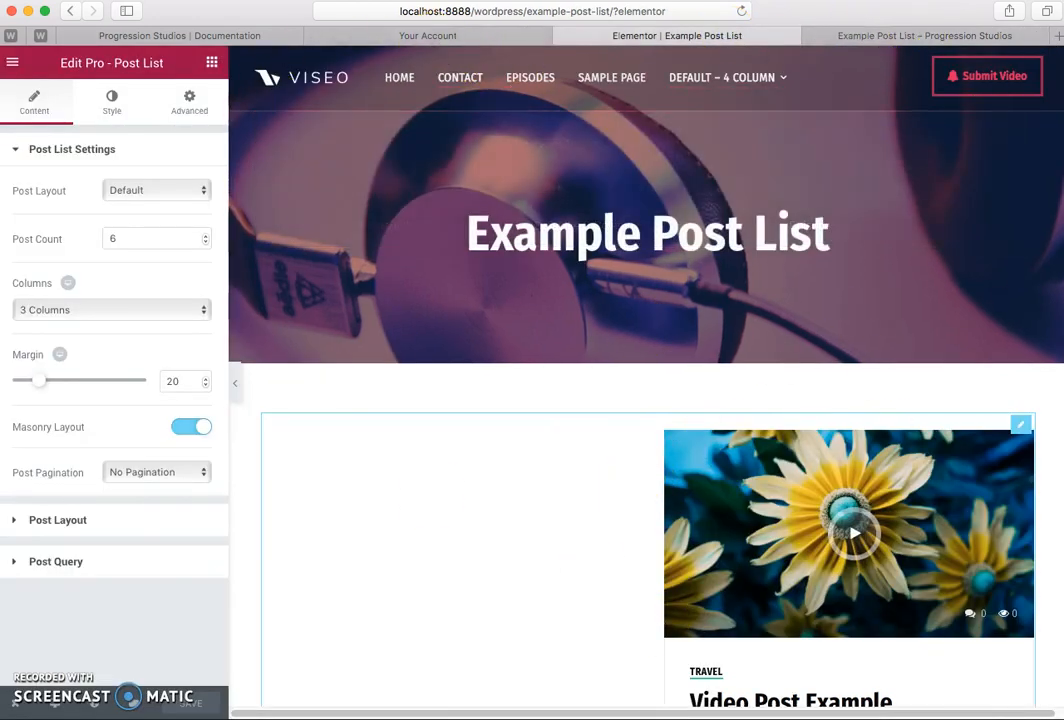
pyautogui.scroll(-5, 617, 481)
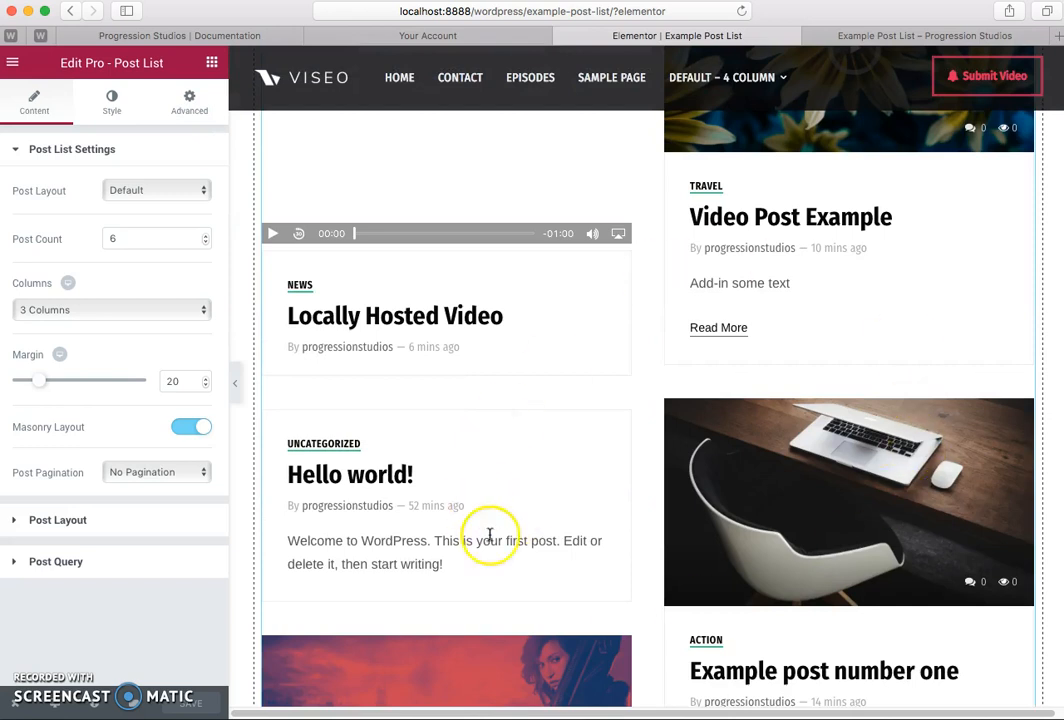
pyautogui.scroll(1, 686, 278)
pyautogui.scroll(-3, 553, 406)
pyautogui.scroll(5, 767, 442)
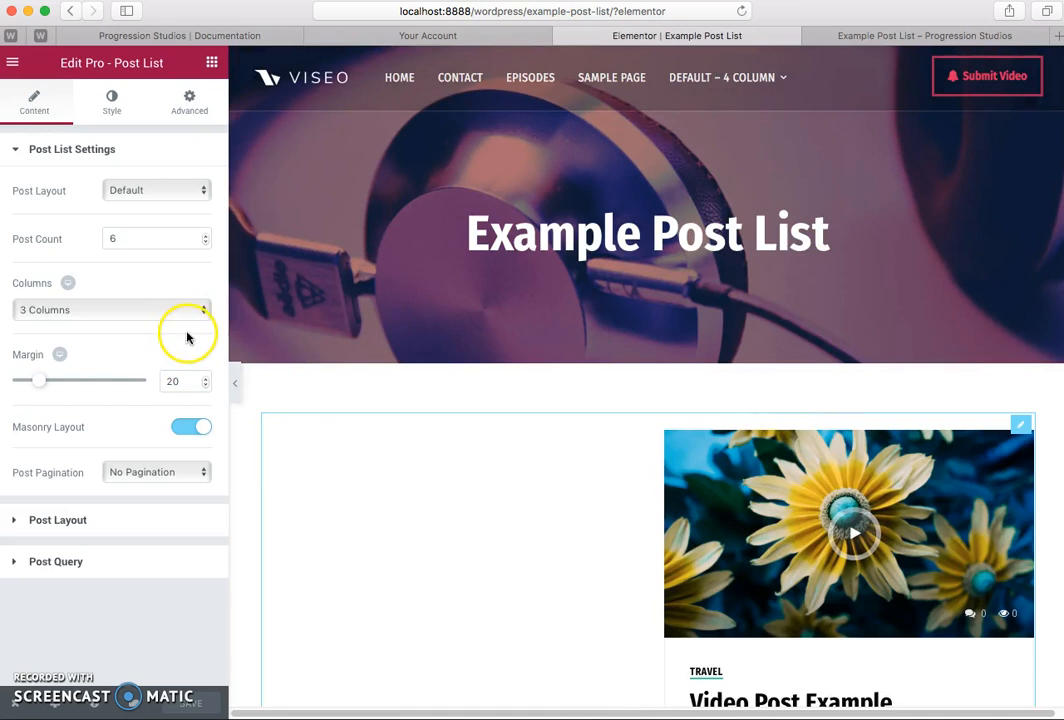
# Switch the post list's Post Layout to Overlay and look over the resulting posts
pyautogui.click(56, 193)
pyautogui.click(64, 195)
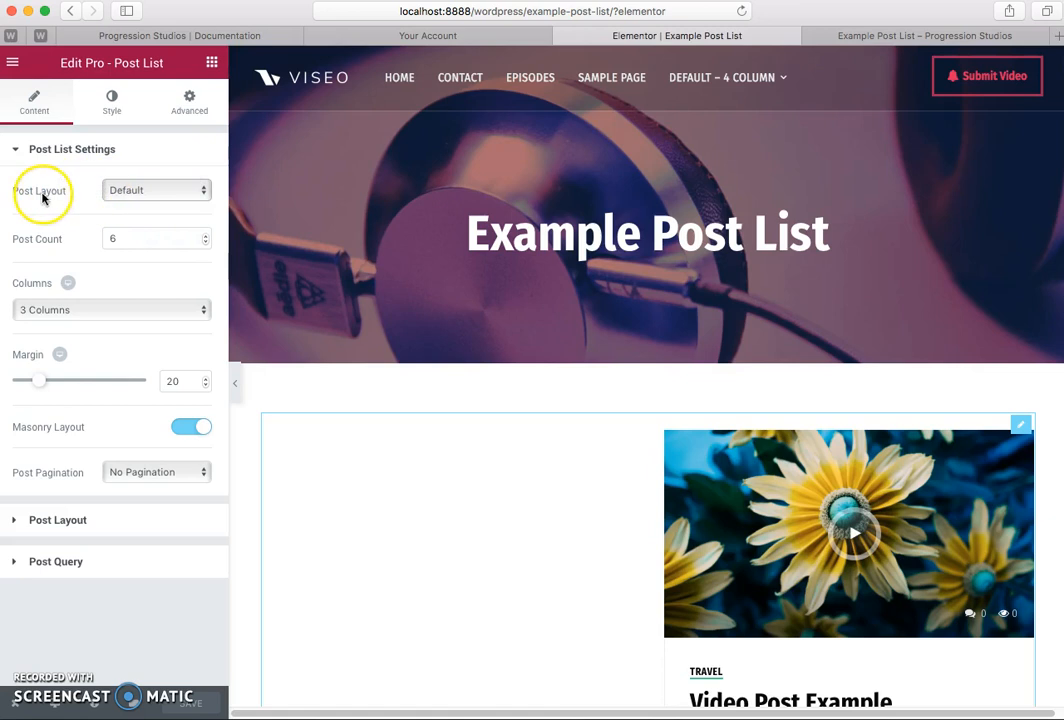
pyautogui.click(118, 194)
pyautogui.click(124, 204)
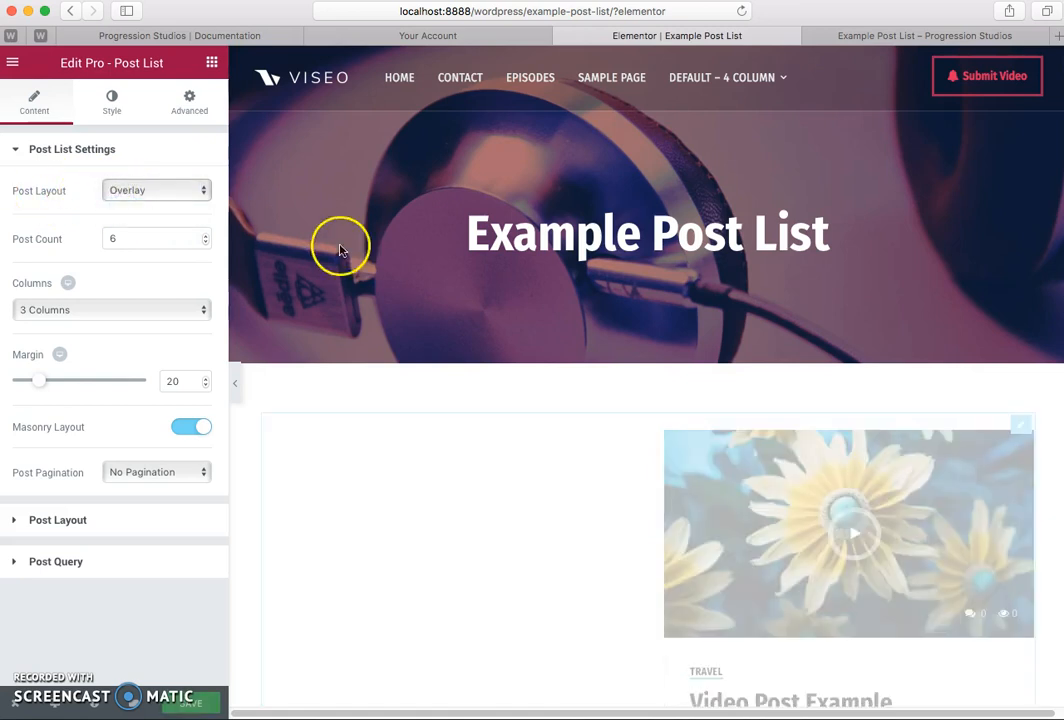
pyautogui.scroll(-10, 675, 320)
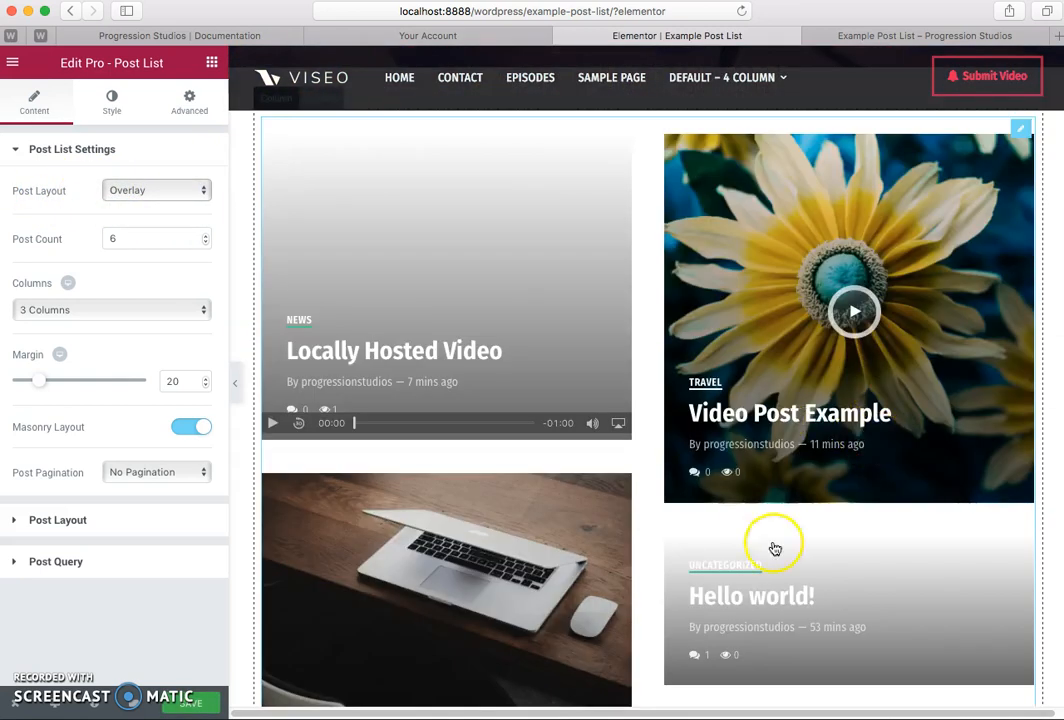
pyautogui.scroll(-4, 718, 502)
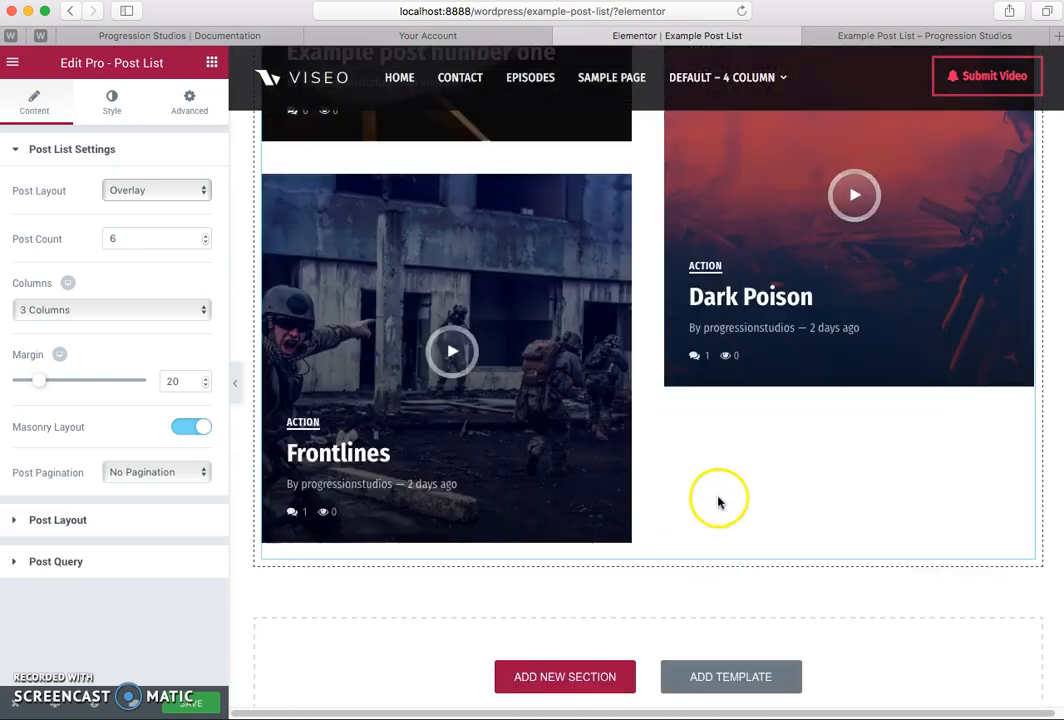
pyautogui.scroll(15, 731, 492)
# Return the post list's Post Layout to Default
pyautogui.click(162, 187)
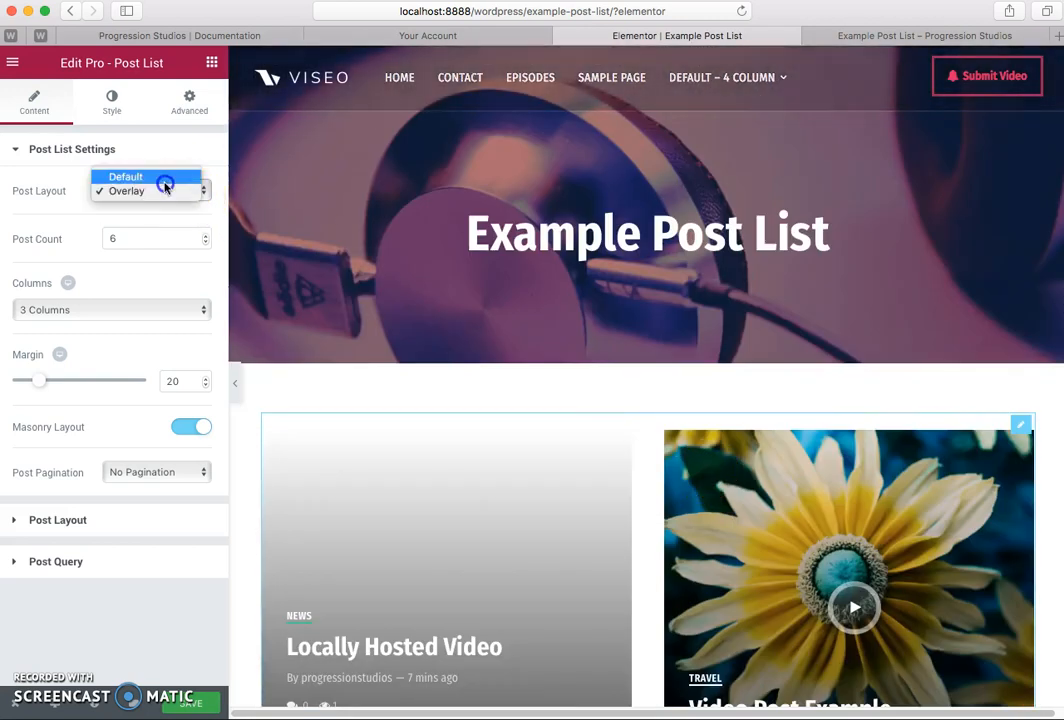
pyautogui.click(162, 181)
pyautogui.scroll(-5, 577, 273)
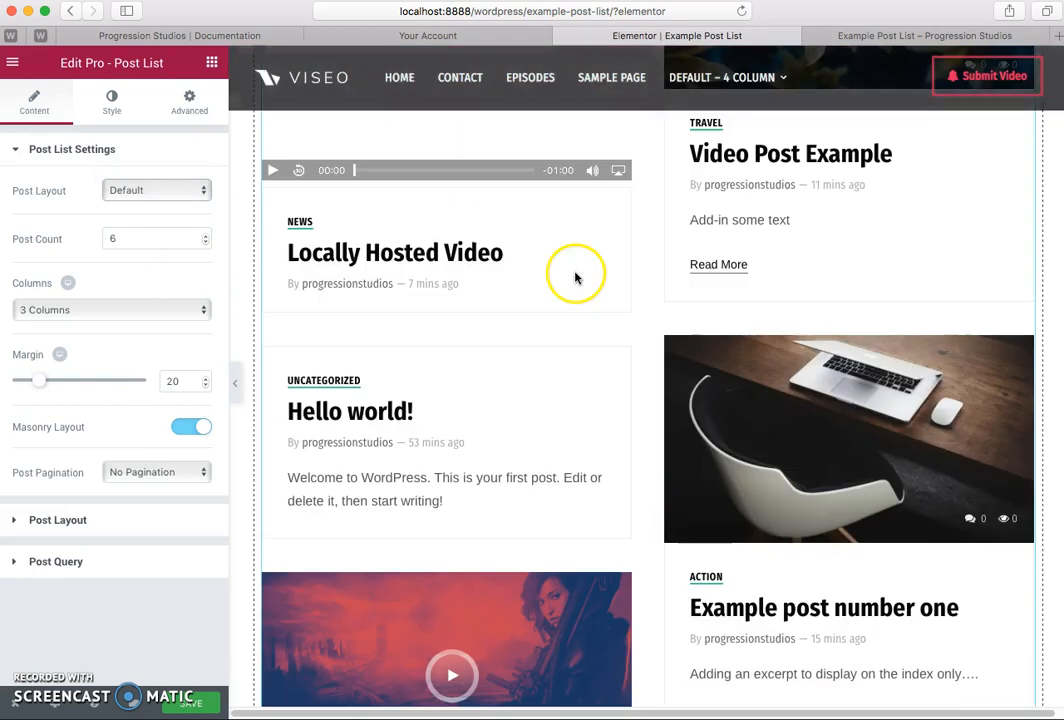
# Set the post list's Post Count to 9
pyautogui.scroll(-2, 796, 485)
pyautogui.click(83, 234)
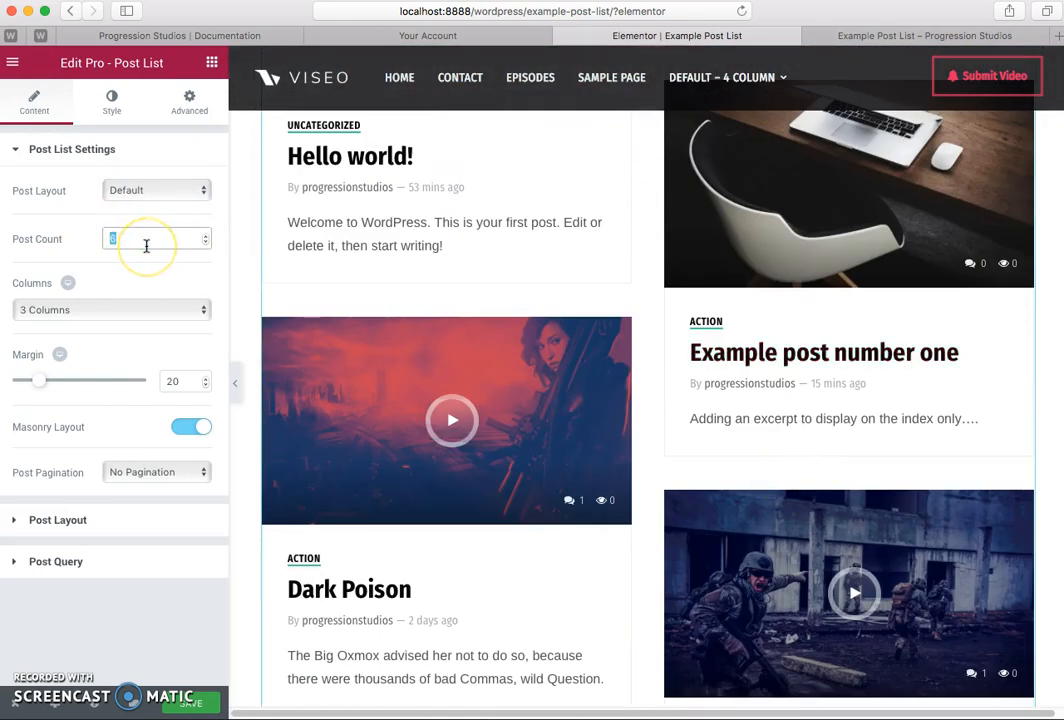
pyautogui.write('9')
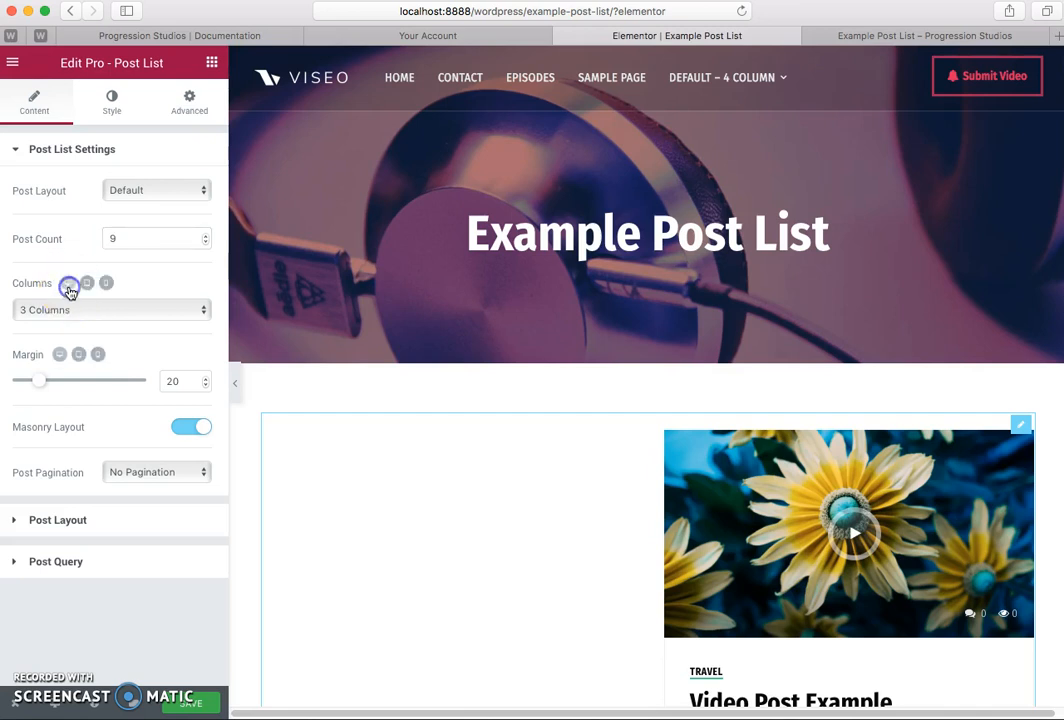
# Check the post list's column setting and preview for the desktop, tablet and mobile views
pyautogui.click(88, 285)
pyautogui.click(105, 284)
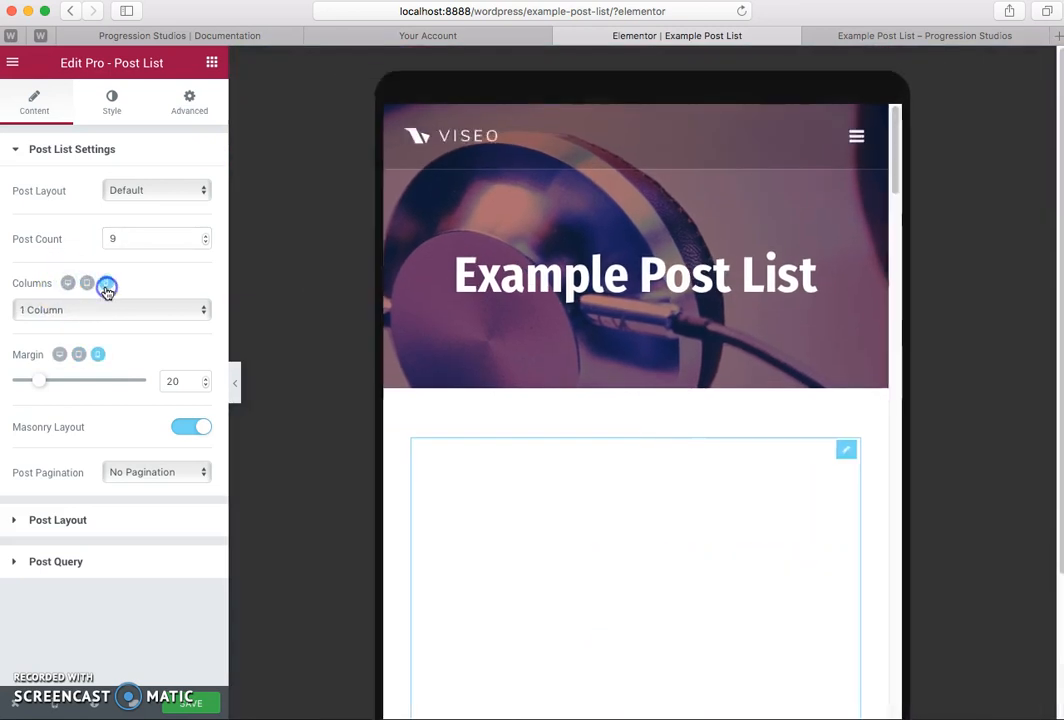
pyautogui.click(88, 284)
pyautogui.click(67, 284)
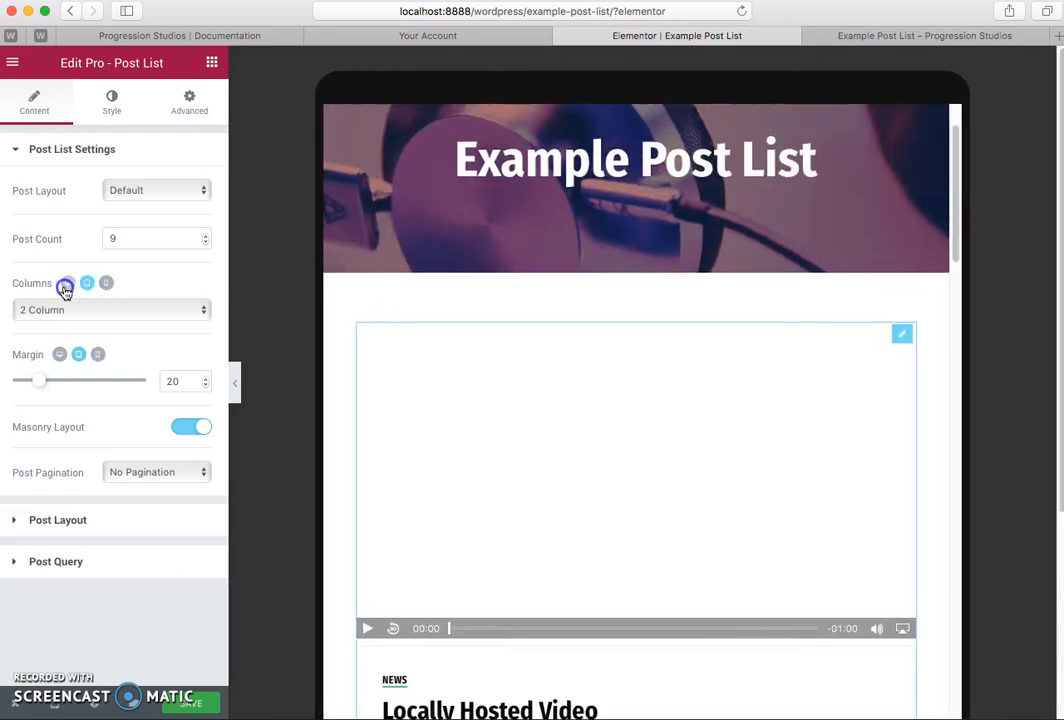
pyautogui.click(88, 284)
pyautogui.click(105, 284)
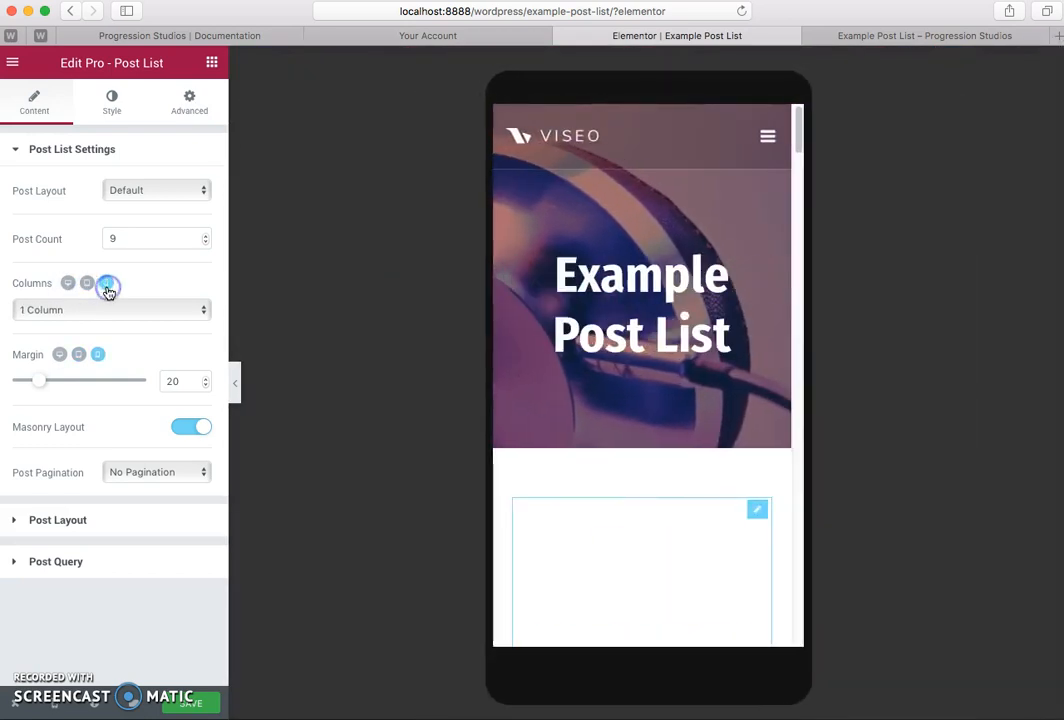
pyautogui.click(87, 284)
pyautogui.click(68, 284)
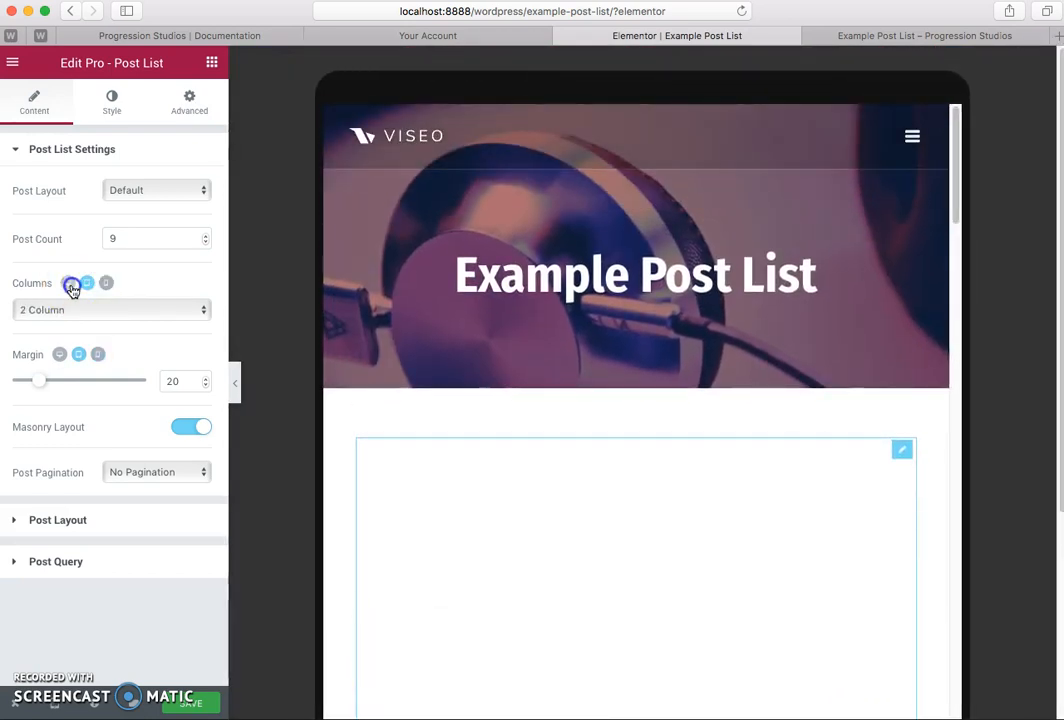
# Compare the post list's column setting across the tablet, mobile and desktop views, keeping 3 Columns selected for desktop
pyautogui.click(86, 285)
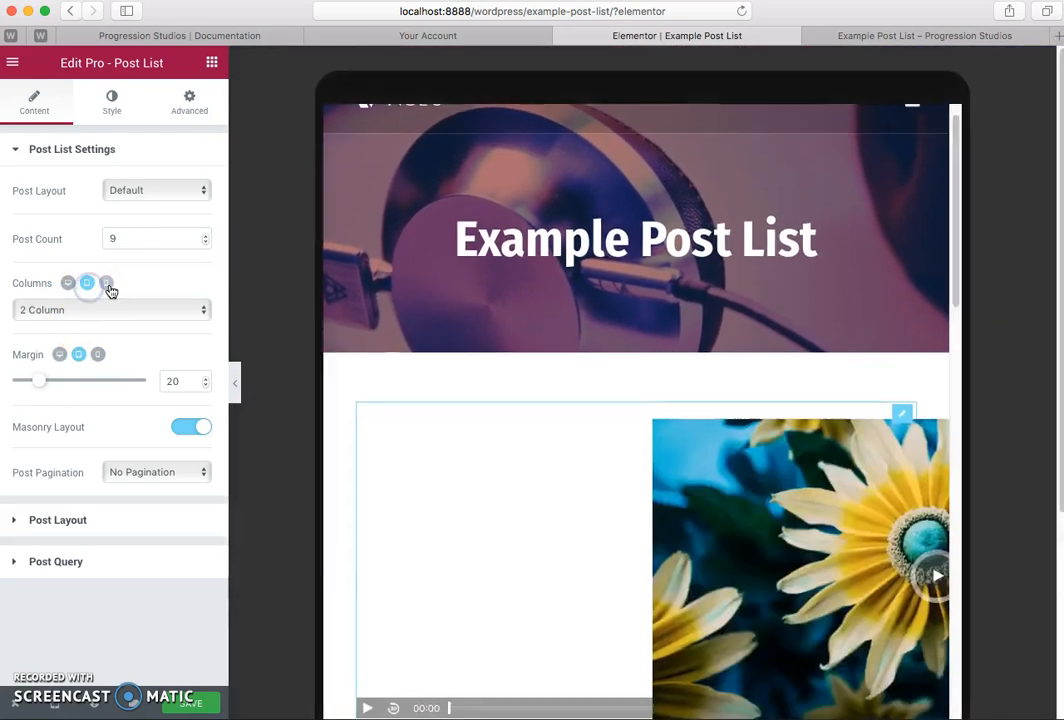
pyautogui.click(106, 285)
pyautogui.click(68, 285)
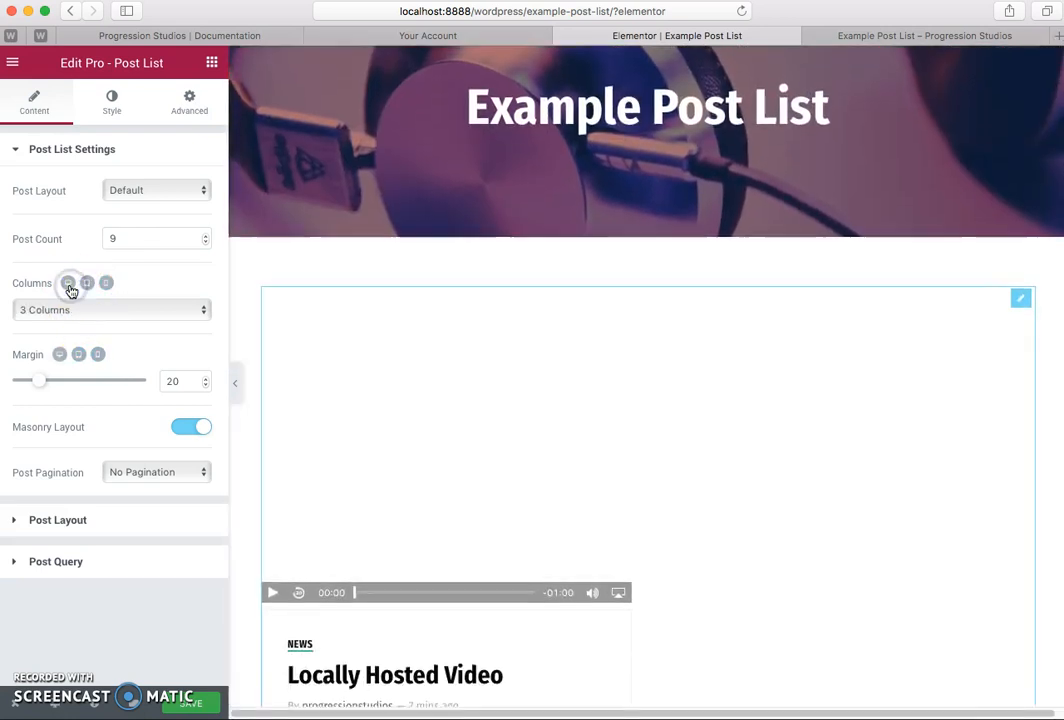
pyautogui.scroll(2, 605, 383)
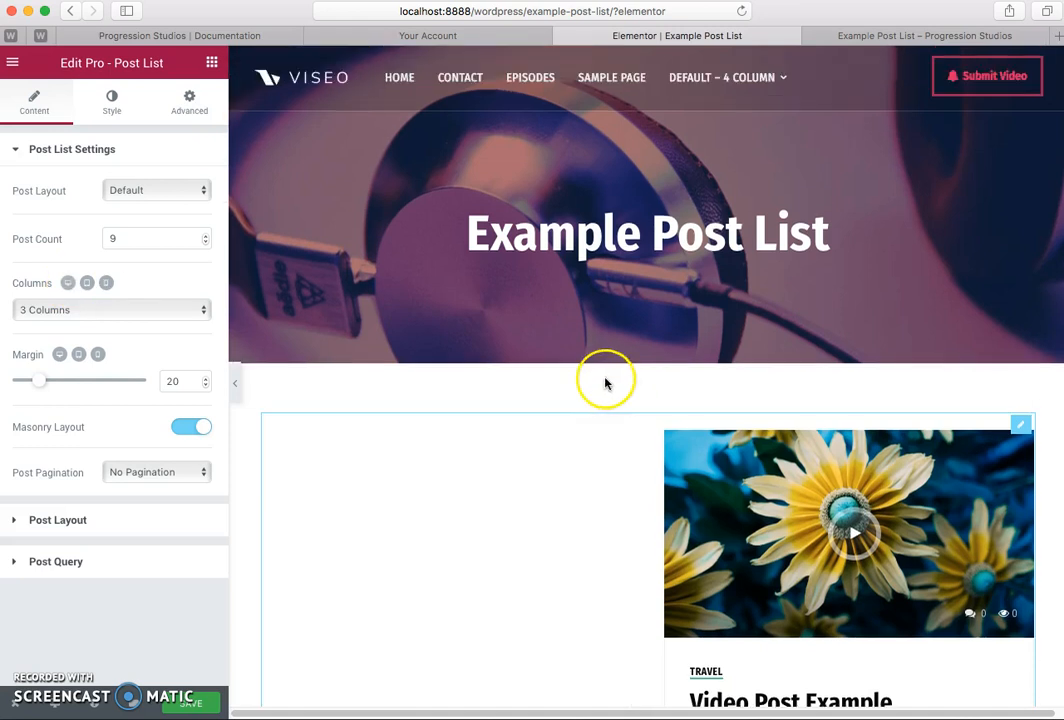
pyautogui.click(85, 284)
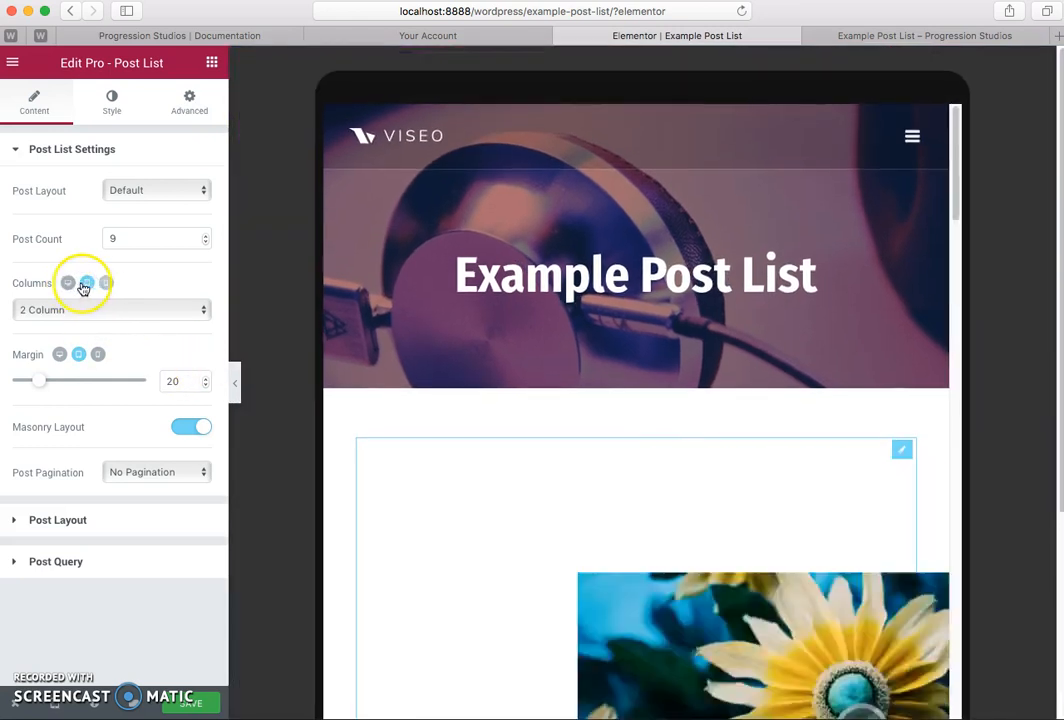
pyautogui.click(70, 285)
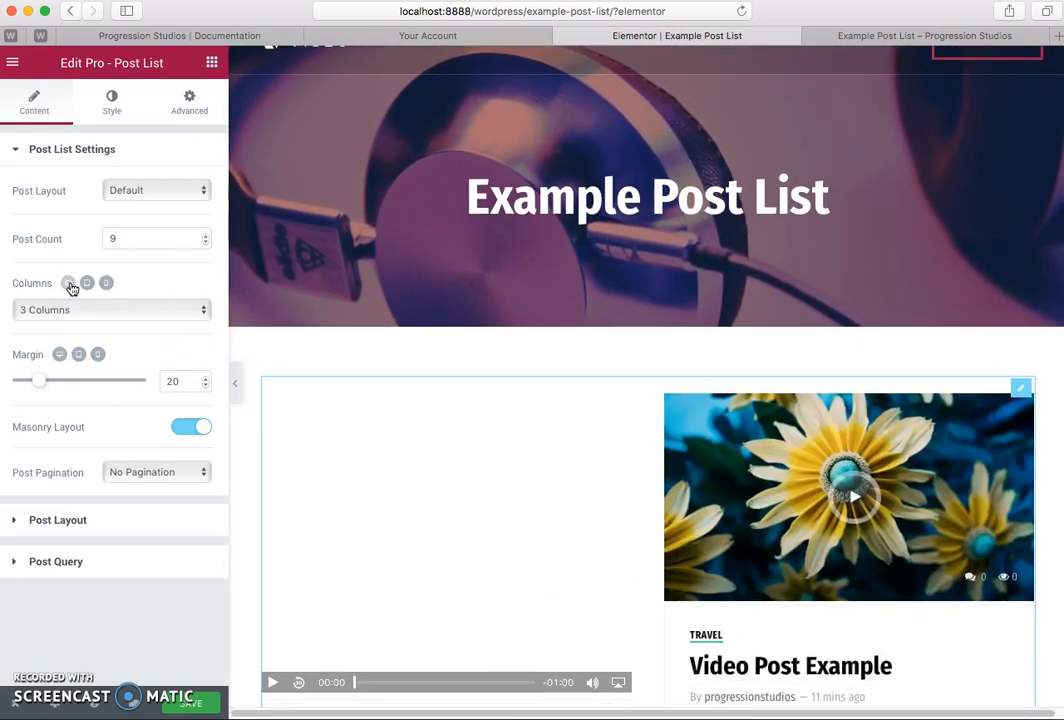
pyautogui.click(95, 306)
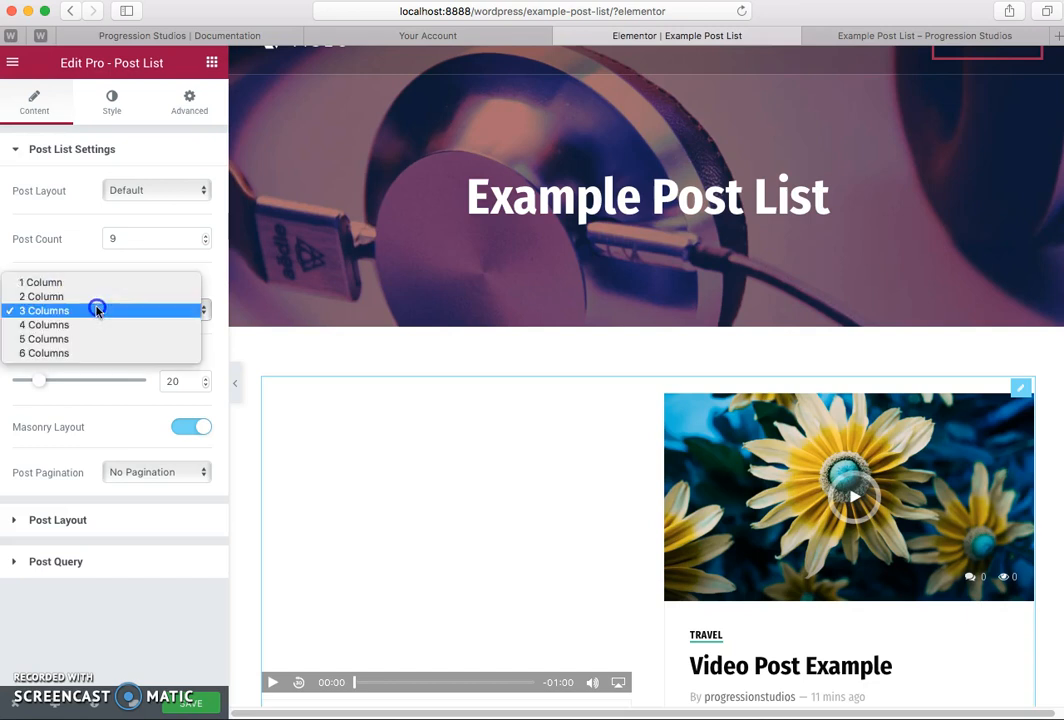
pyautogui.click(91, 306)
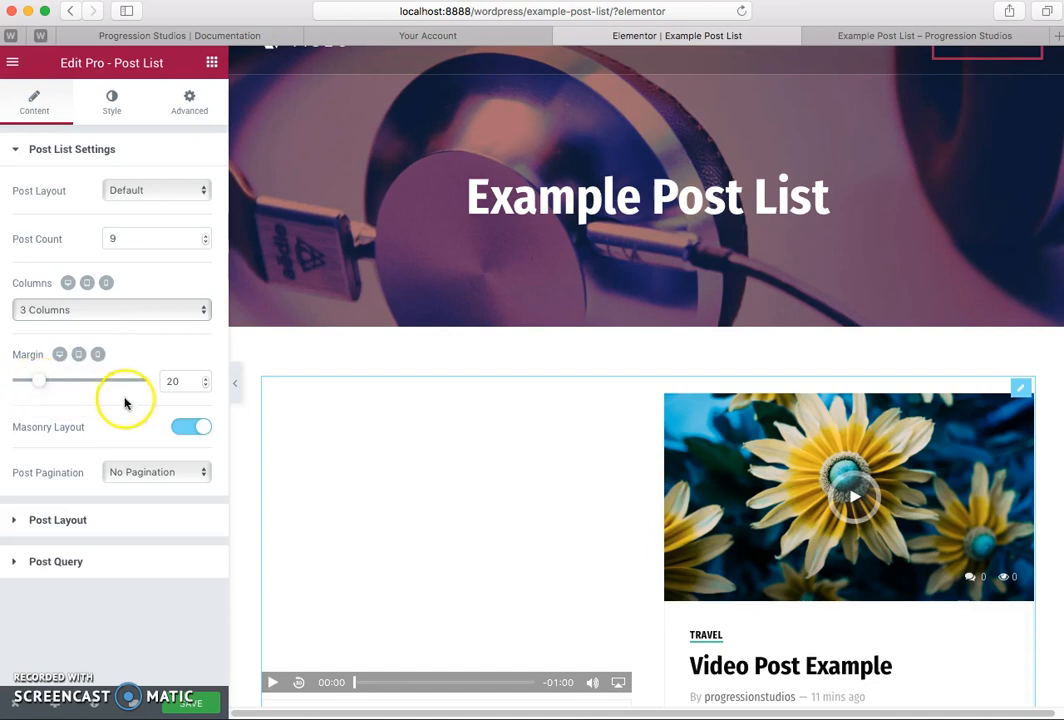
# Set the post list's Post Pagination to Load More Posts and view the end of the list
pyautogui.click(158, 478)
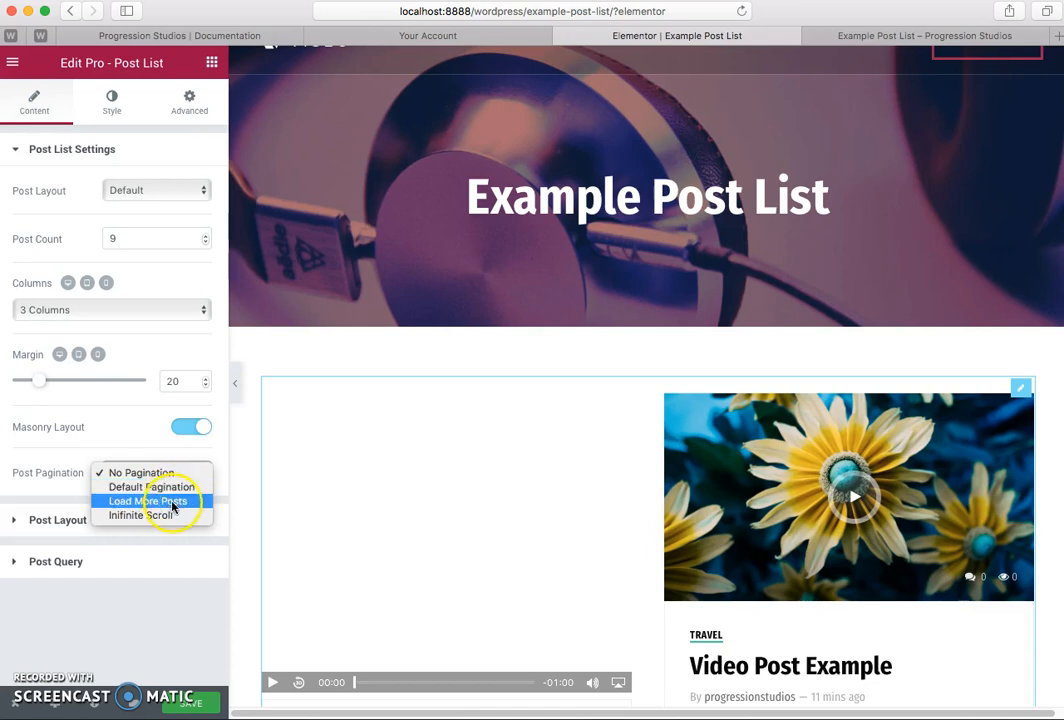
pyautogui.click(150, 501)
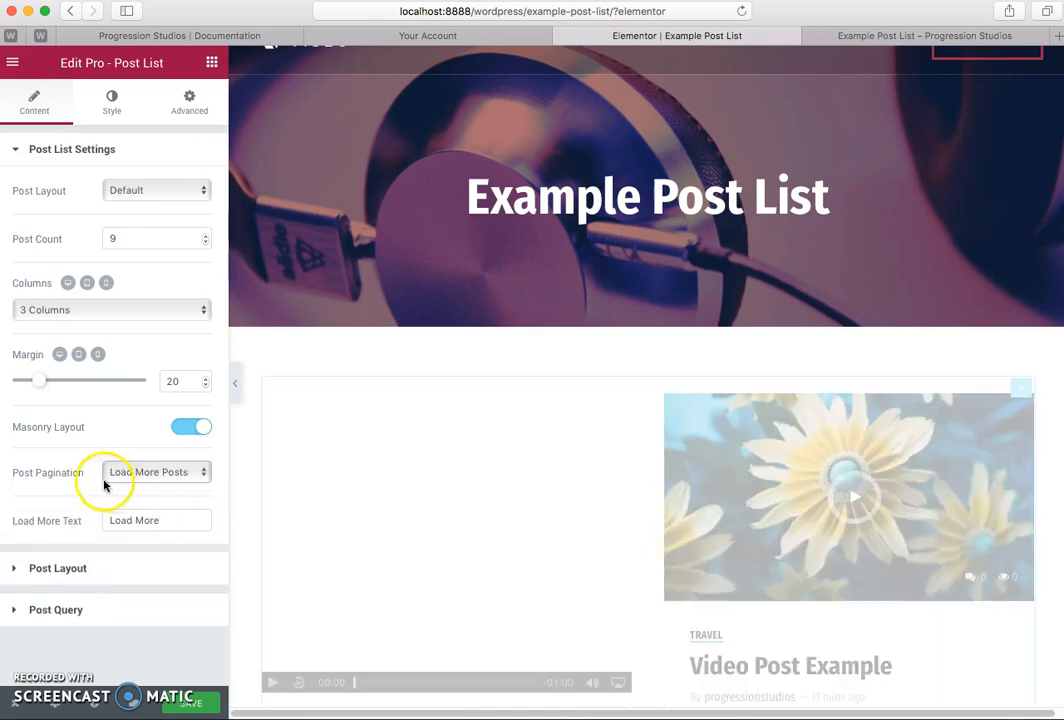
pyautogui.scroll(-10, 539, 430)
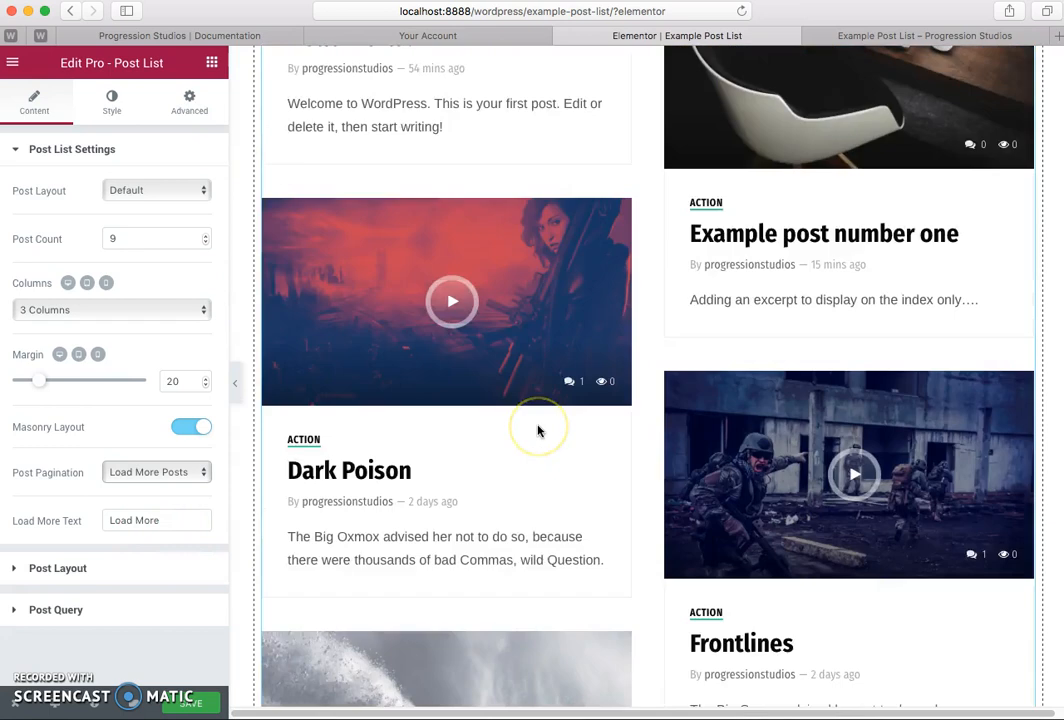
pyautogui.scroll(-15, 539, 430)
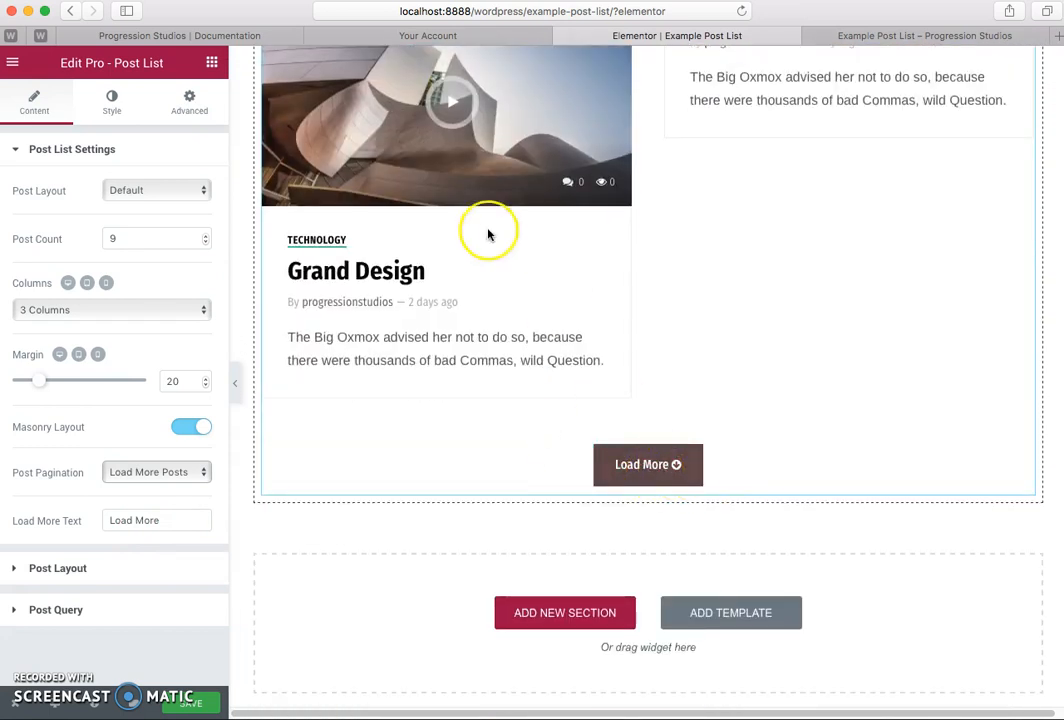
# Turn off Category Display and Date Display in the post list's Post Layout settings
pyautogui.click(118, 148)
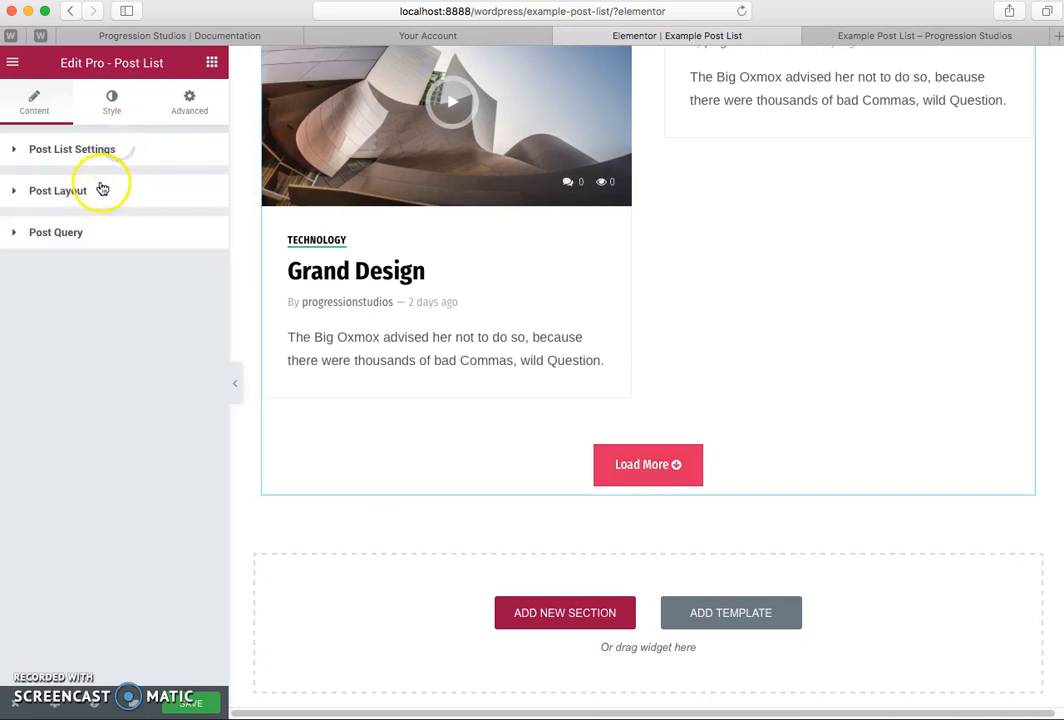
pyautogui.click(64, 195)
pyautogui.click(71, 191)
pyautogui.click(76, 236)
pyautogui.click(75, 234)
pyautogui.click(71, 194)
pyautogui.scroll(10, 683, 276)
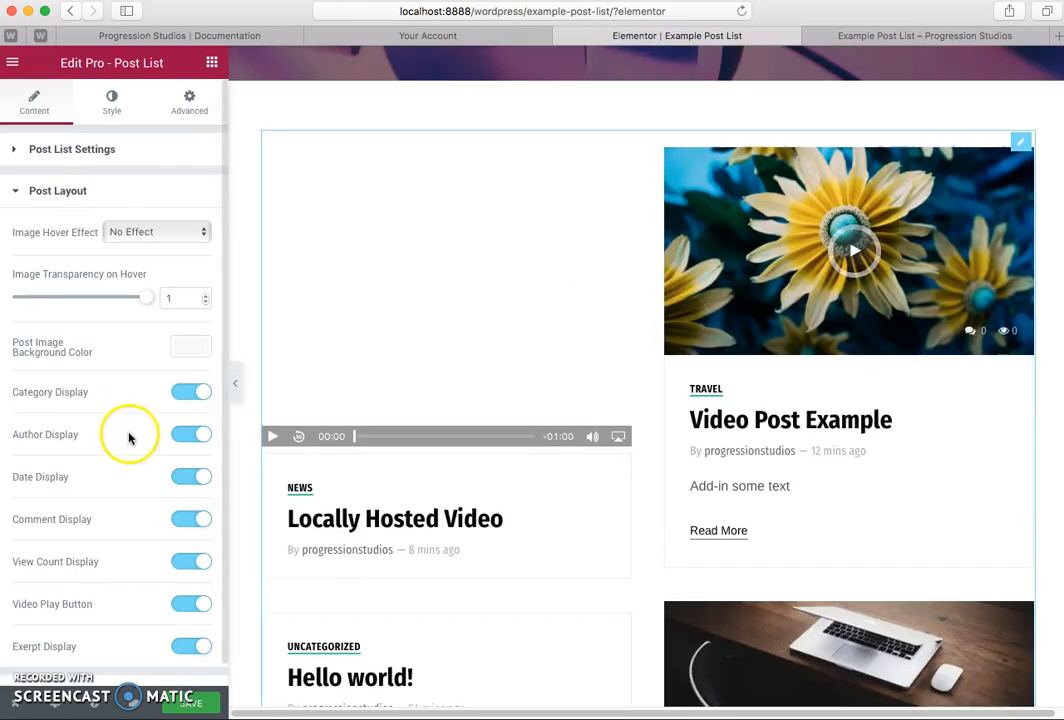
pyautogui.click(190, 394)
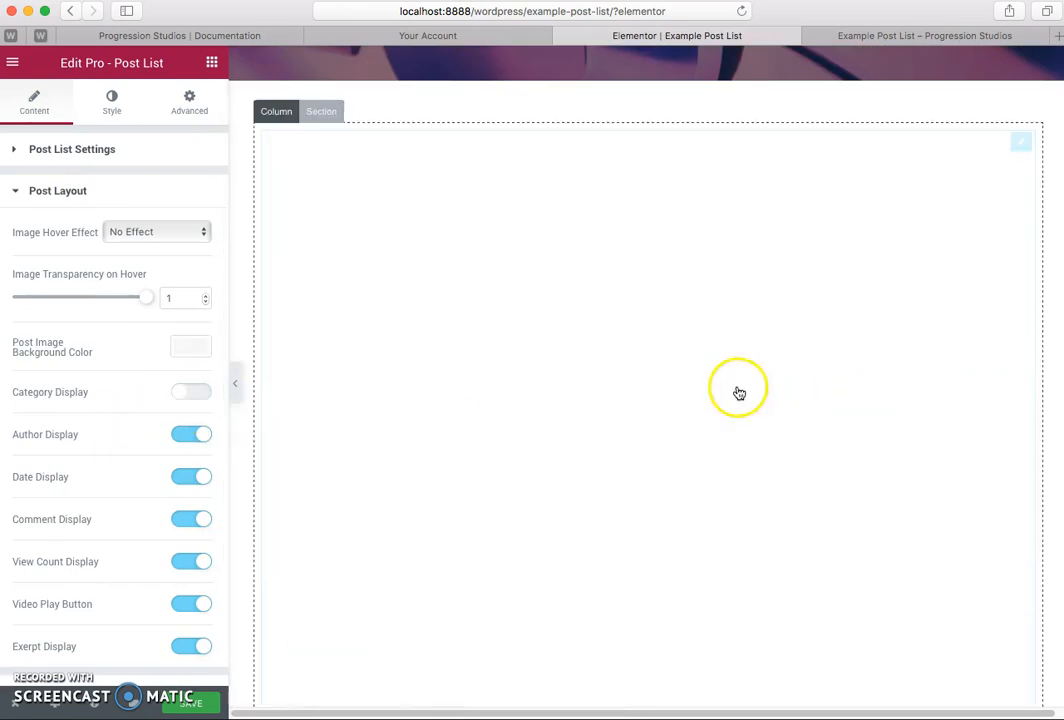
pyautogui.click(197, 478)
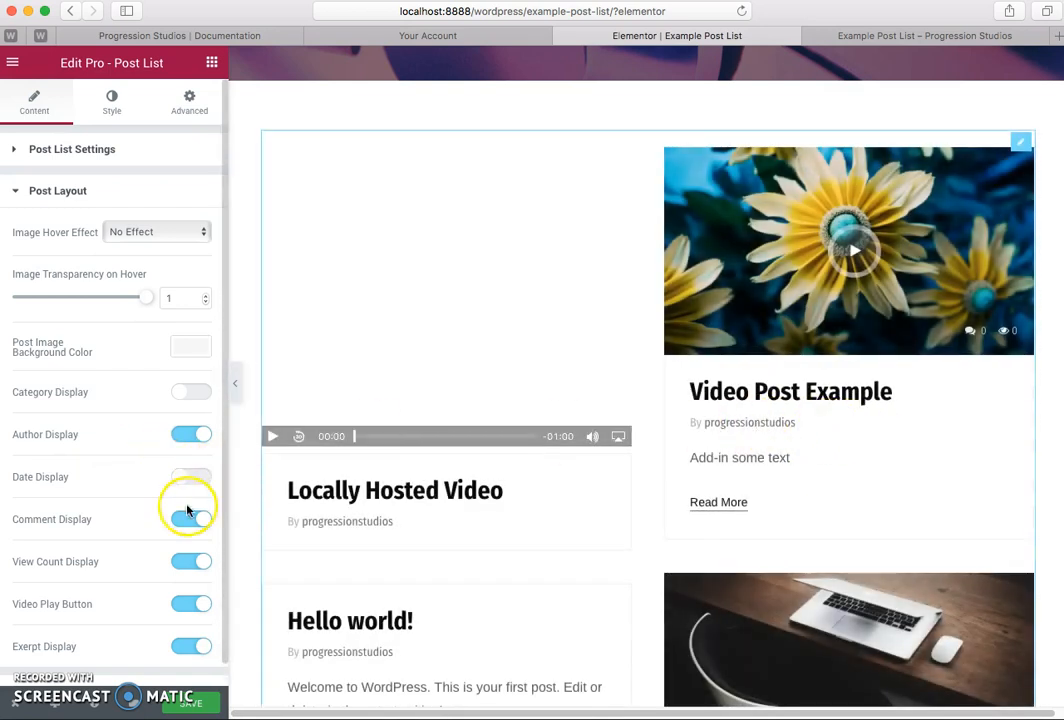
pyautogui.scroll(-1, 187, 375)
pyautogui.scroll(1, 187, 375)
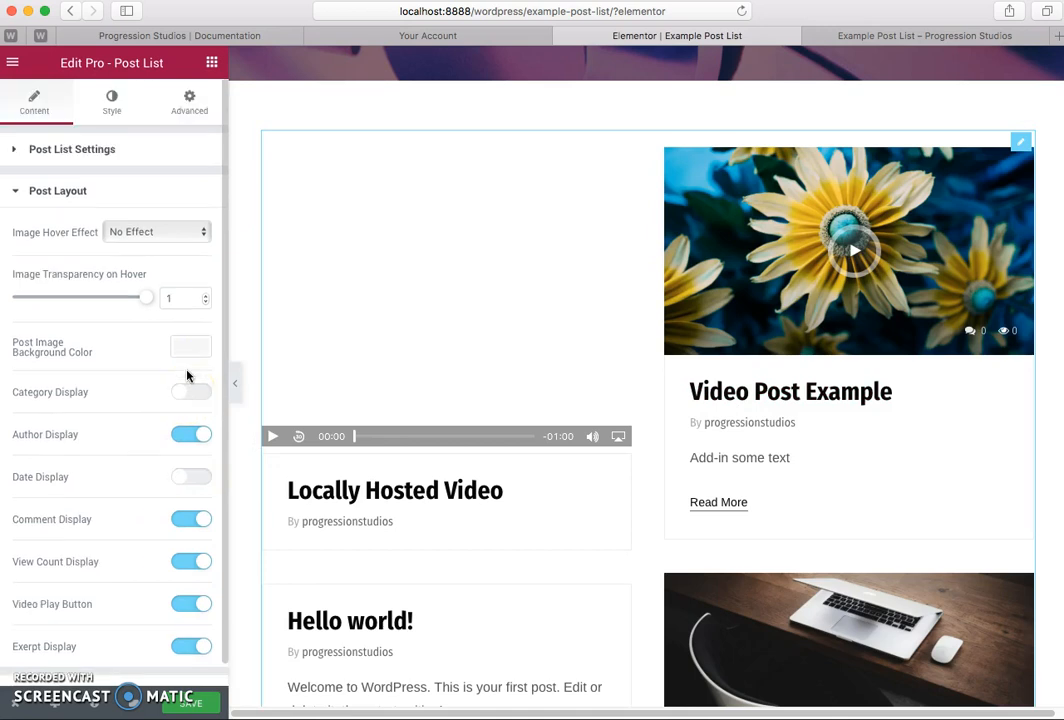
pyautogui.click(123, 195)
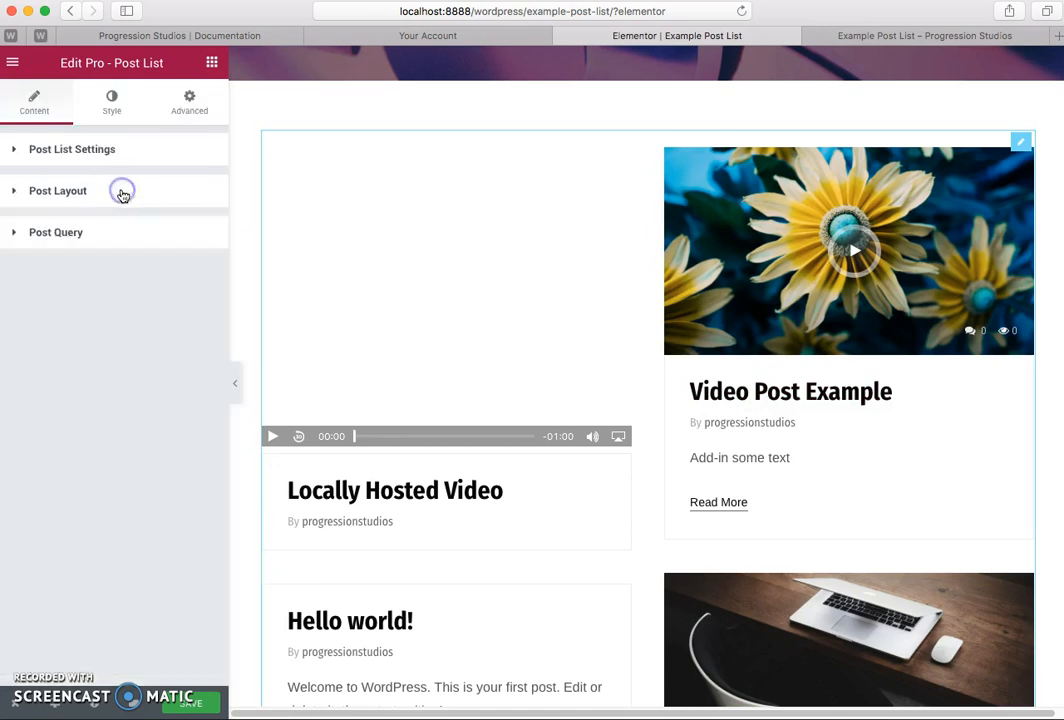
# Look over the Post Query options and turn Category Display back on in the Post Layout settings
pyautogui.click(110, 243)
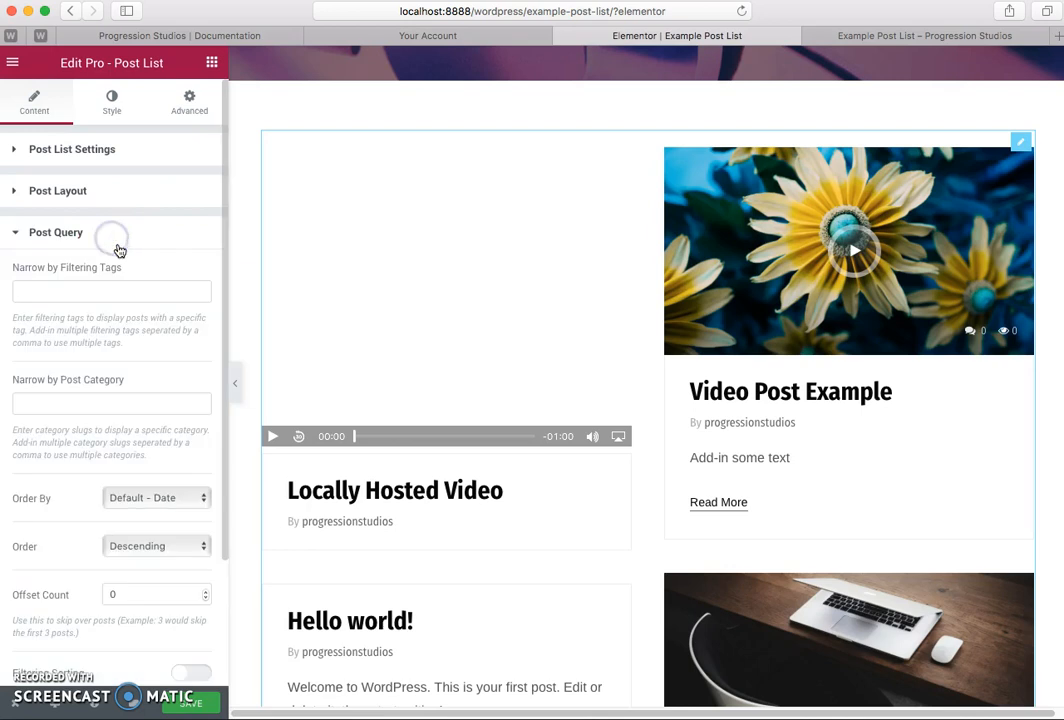
pyautogui.scroll(-3, 128, 244)
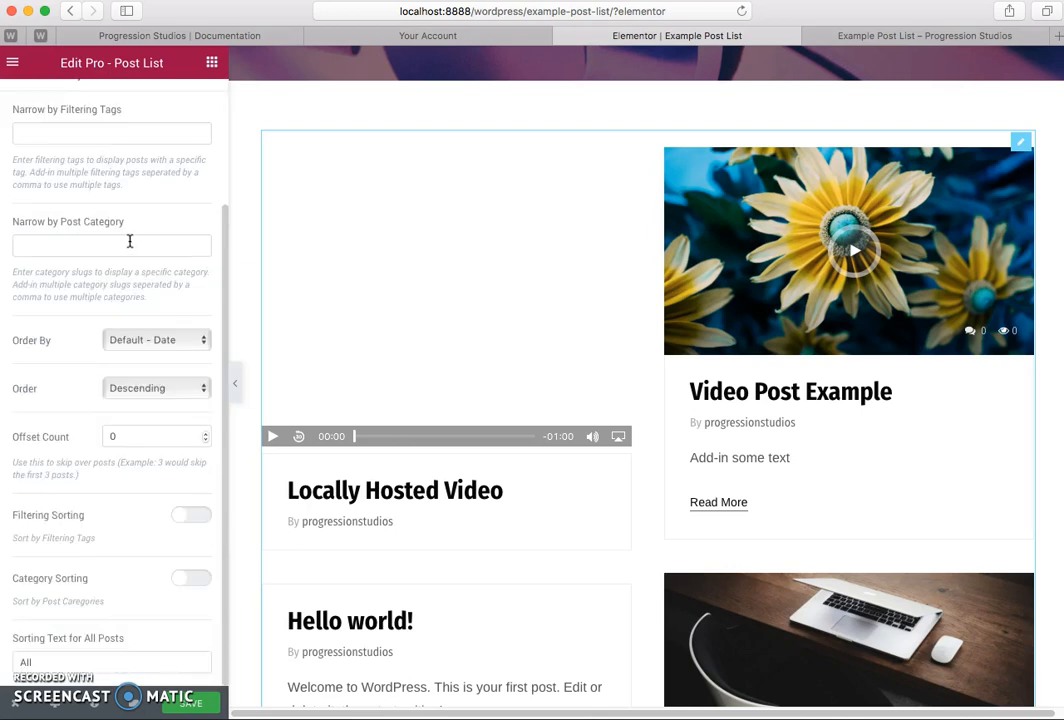
pyautogui.scroll(3, 128, 240)
pyautogui.scroll(3, 445, 384)
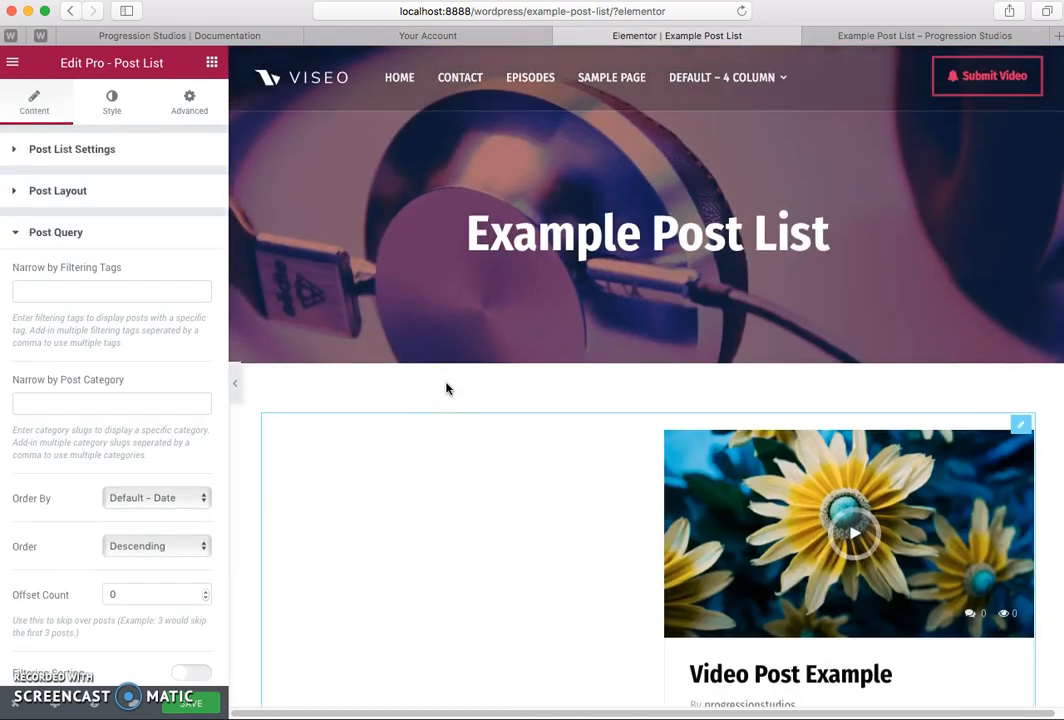
pyautogui.scroll(-5, 445, 387)
pyautogui.click(67, 216)
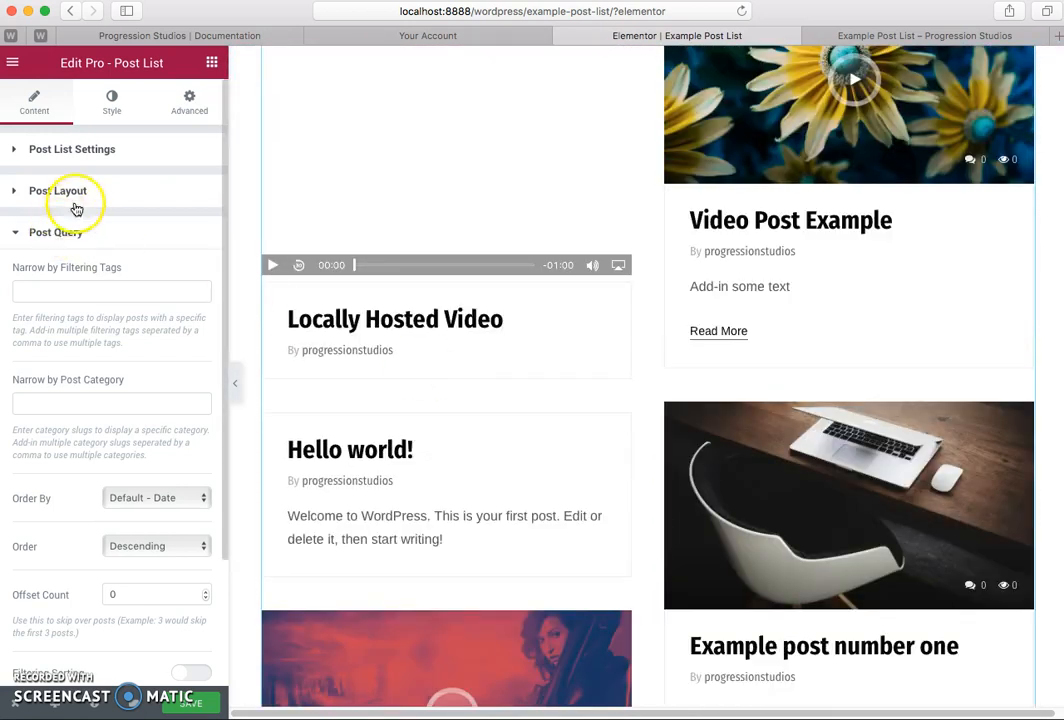
pyautogui.click(76, 191)
pyautogui.click(191, 394)
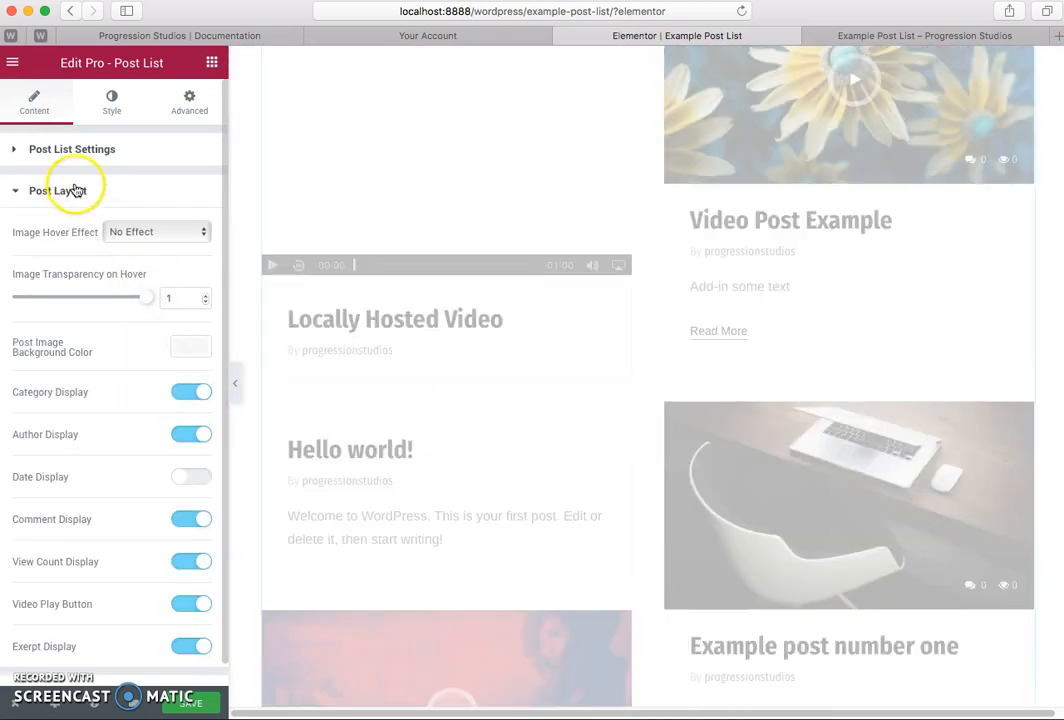
# Narrow the post query to the post category "travel" and look over the filtered posts
pyautogui.click(72, 199)
pyautogui.click(76, 236)
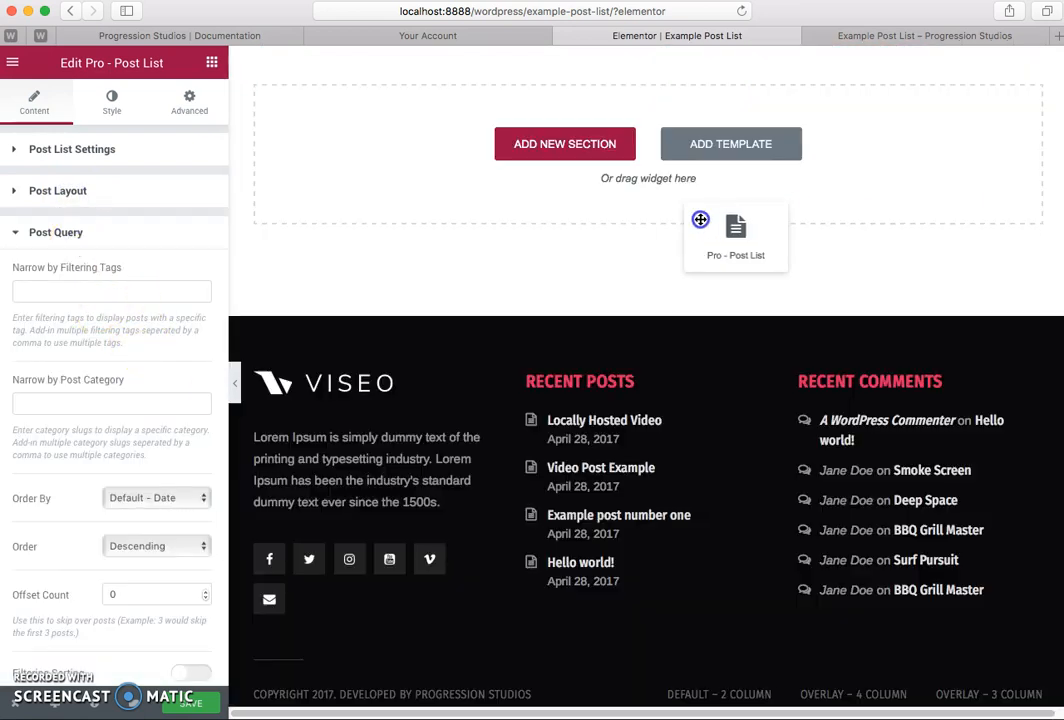
pyautogui.scroll(-1, 747, 488)
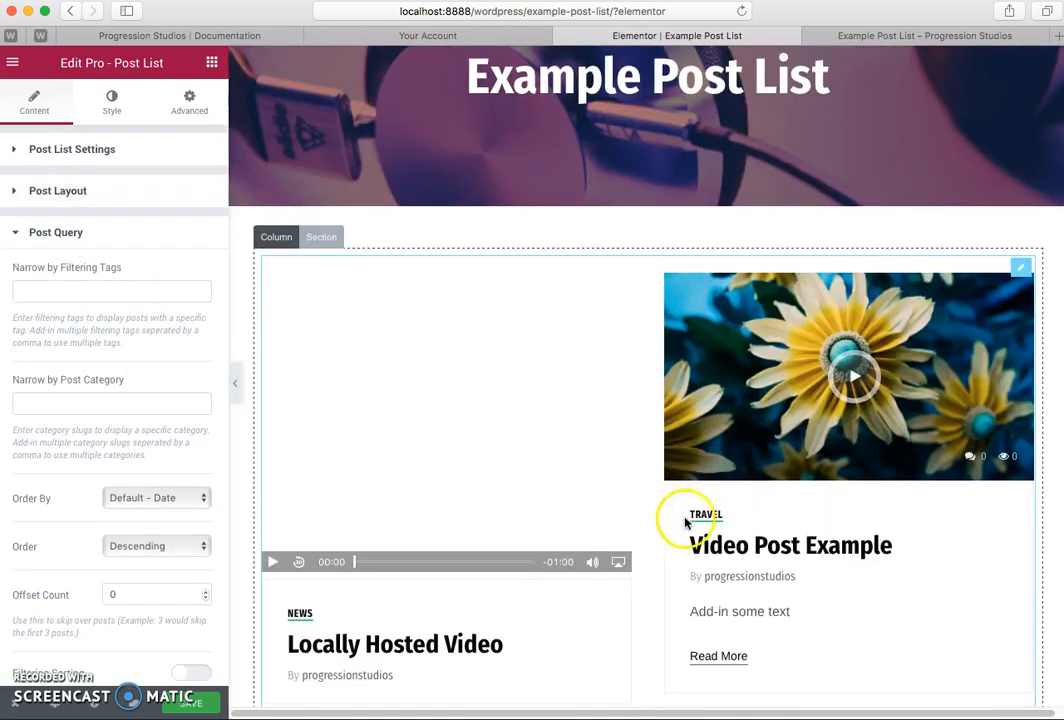
pyautogui.scroll(-1, 116, 340)
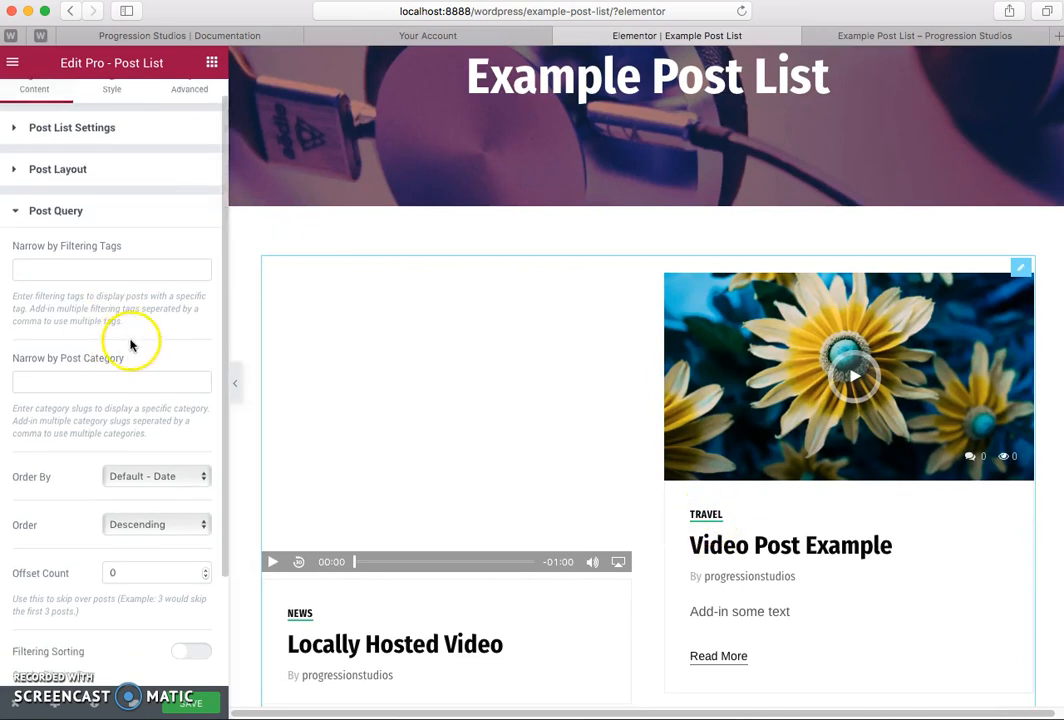
pyautogui.scroll(-3, 130, 345)
pyautogui.click(65, 247)
pyautogui.write('travel')
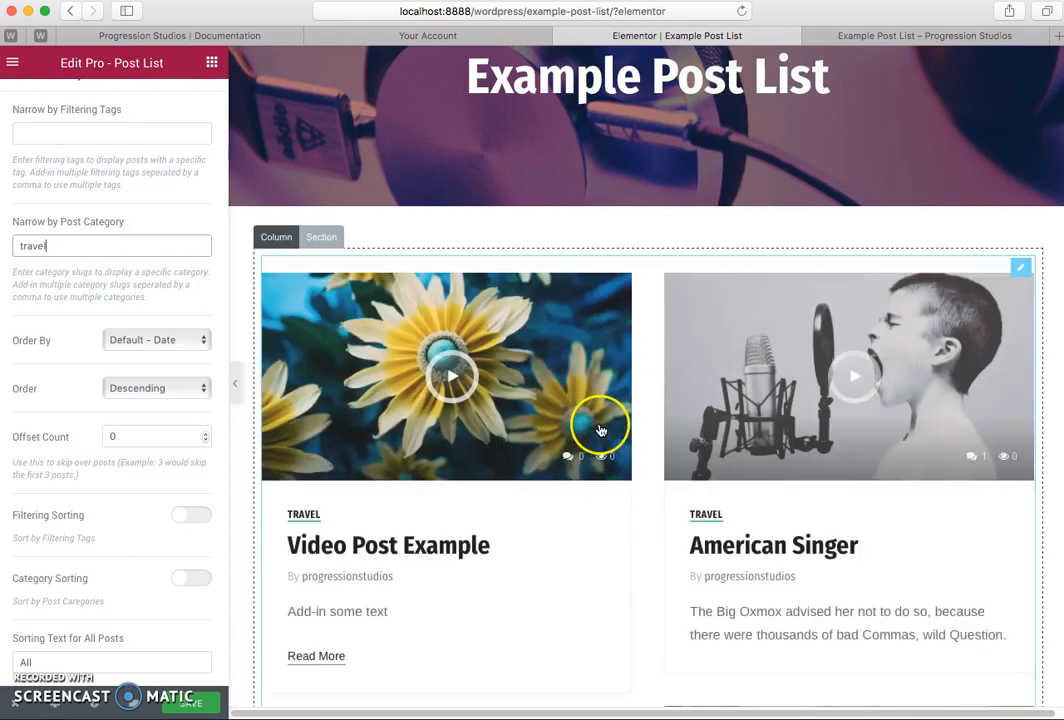
pyautogui.scroll(-6, 451, 245)
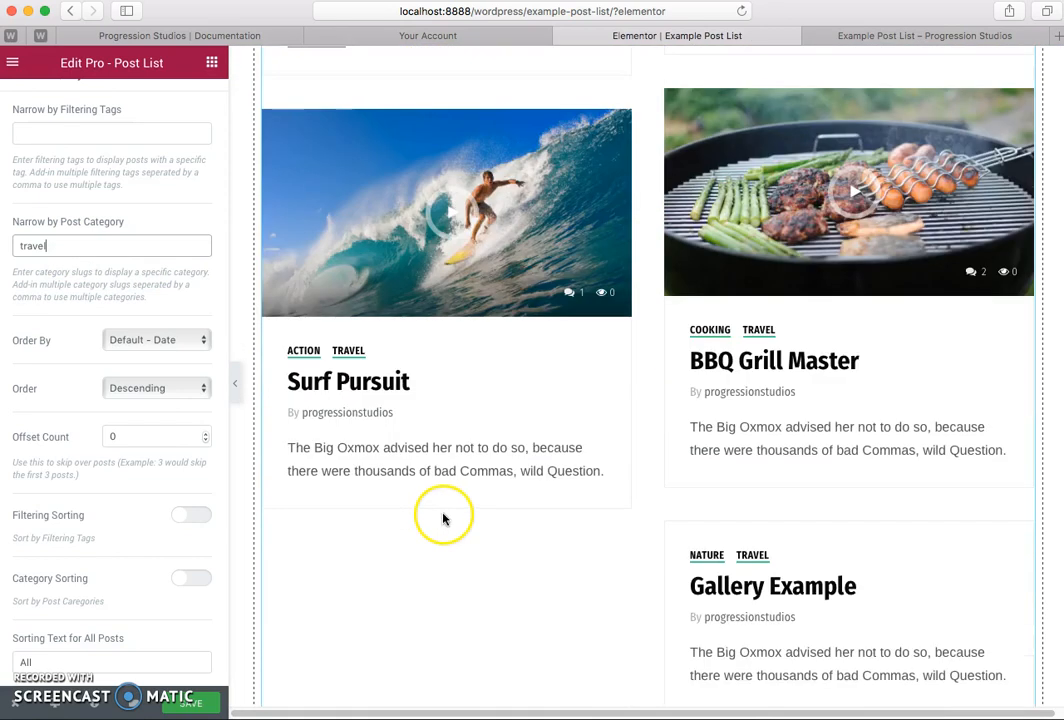
pyautogui.scroll(1, 60, 280)
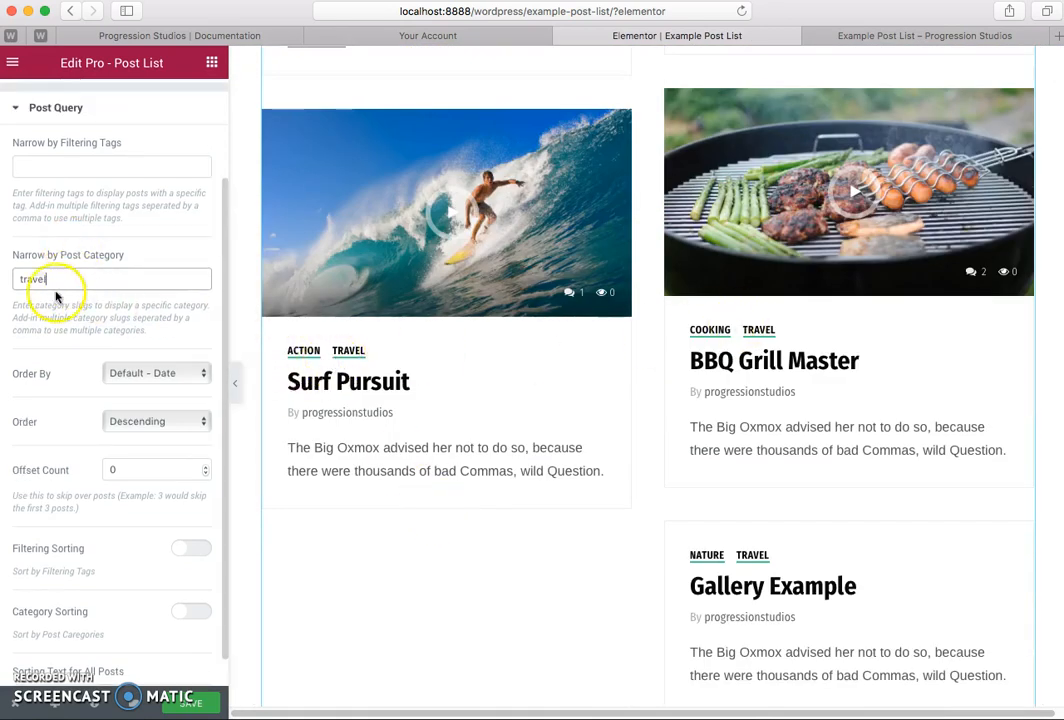
pyautogui.scroll(3, 80, 300)
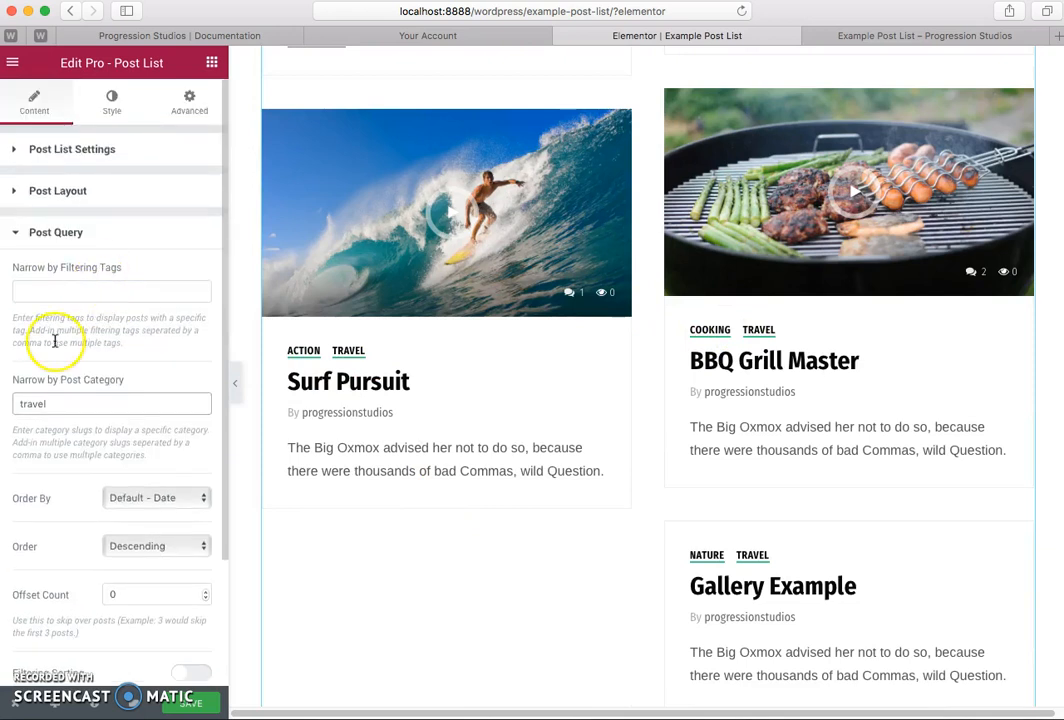
# Extend the post category filter with a second category so it reads "travel, news"
pyautogui.click(67, 293)
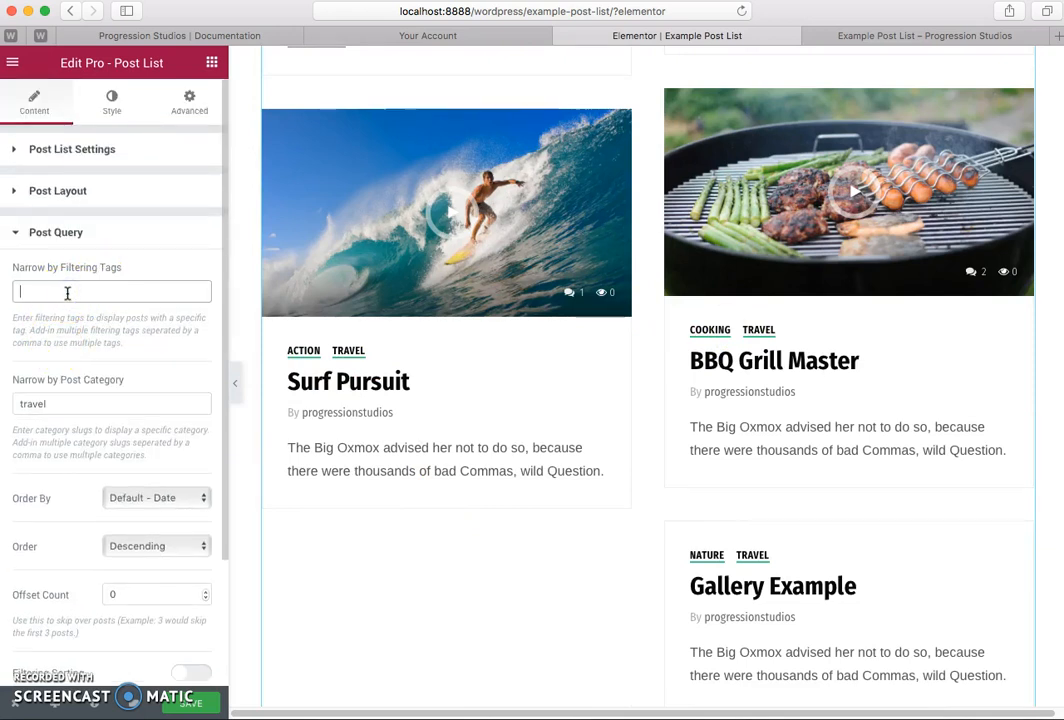
pyautogui.click(104, 408)
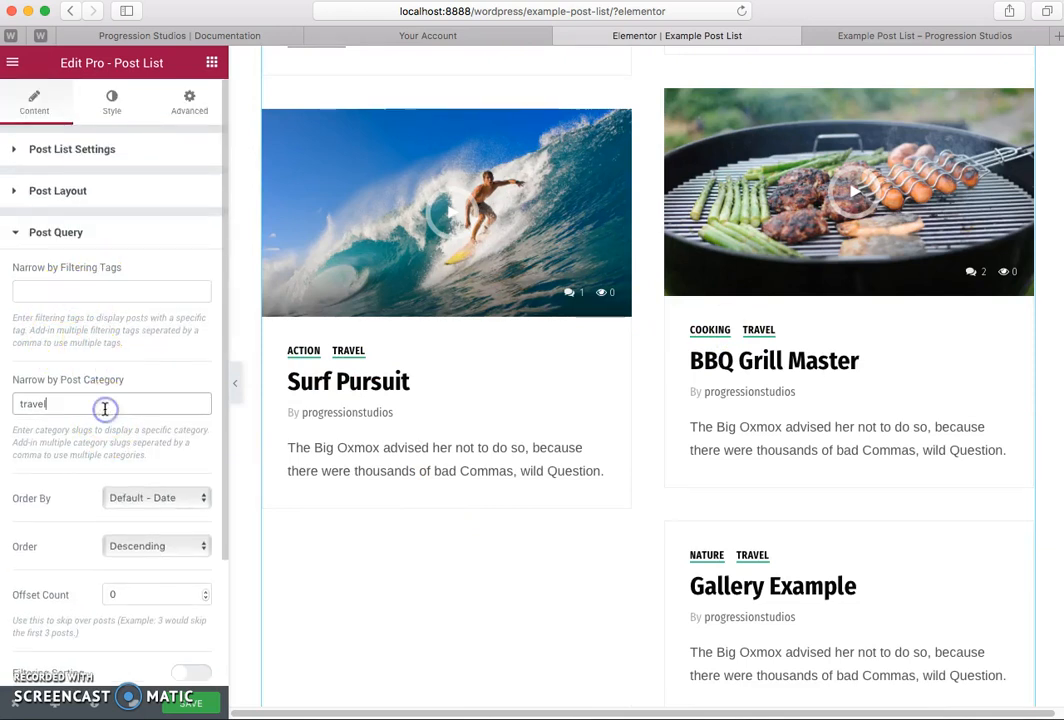
pyautogui.click(646, 404)
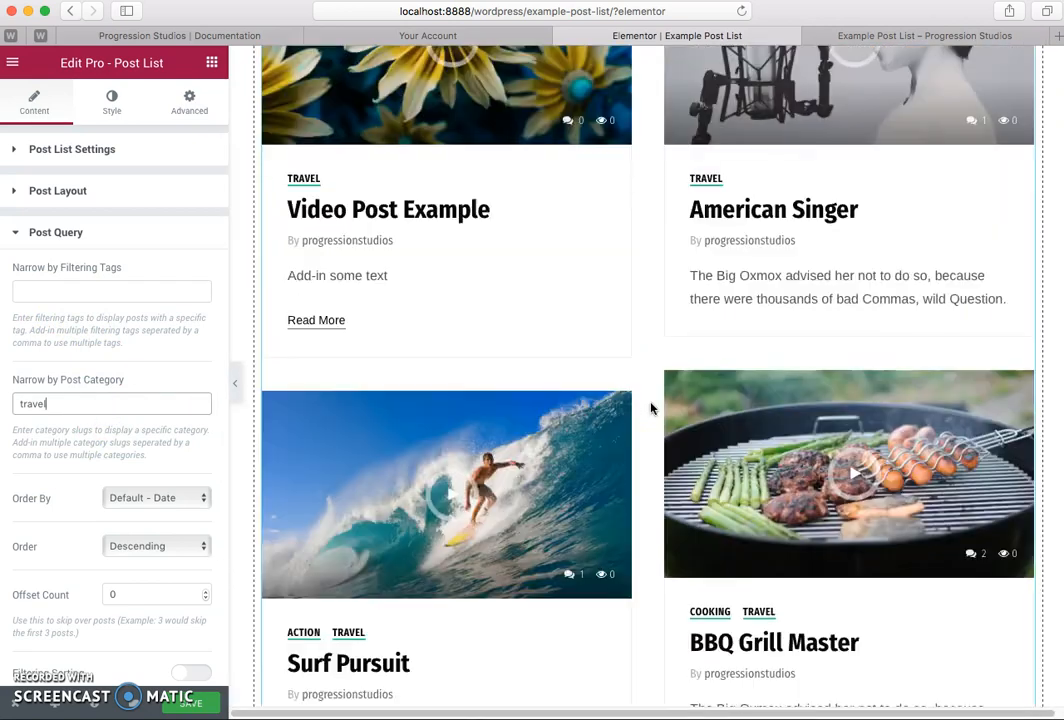
pyautogui.scroll(3, 650, 408)
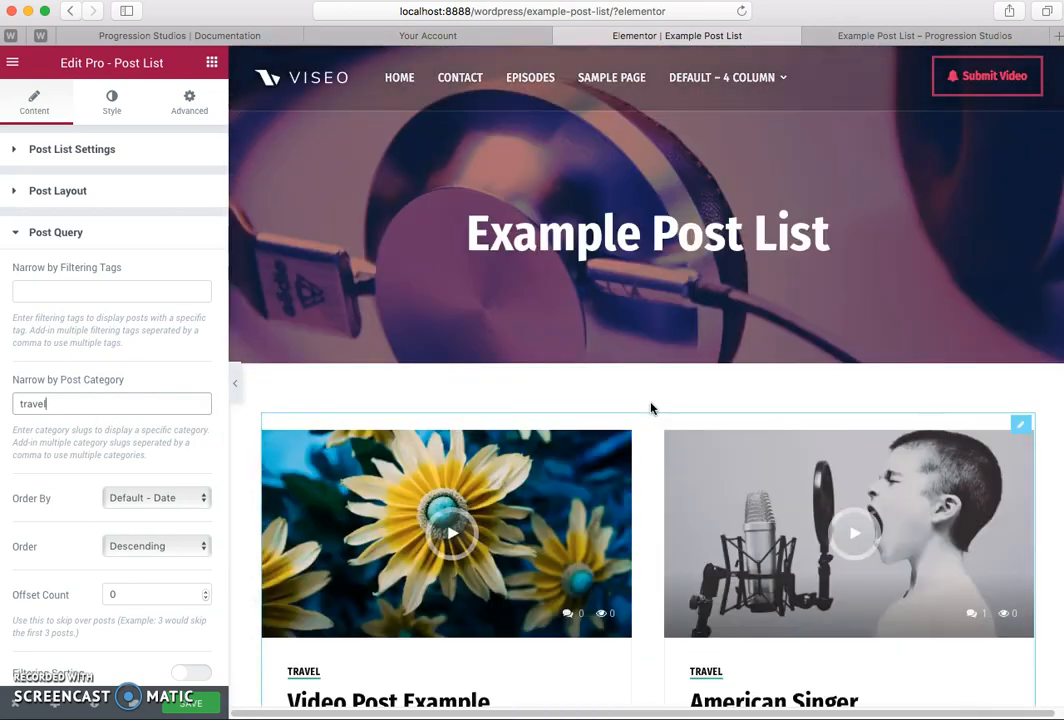
pyautogui.scroll(-4, 650, 408)
pyautogui.click(143, 410)
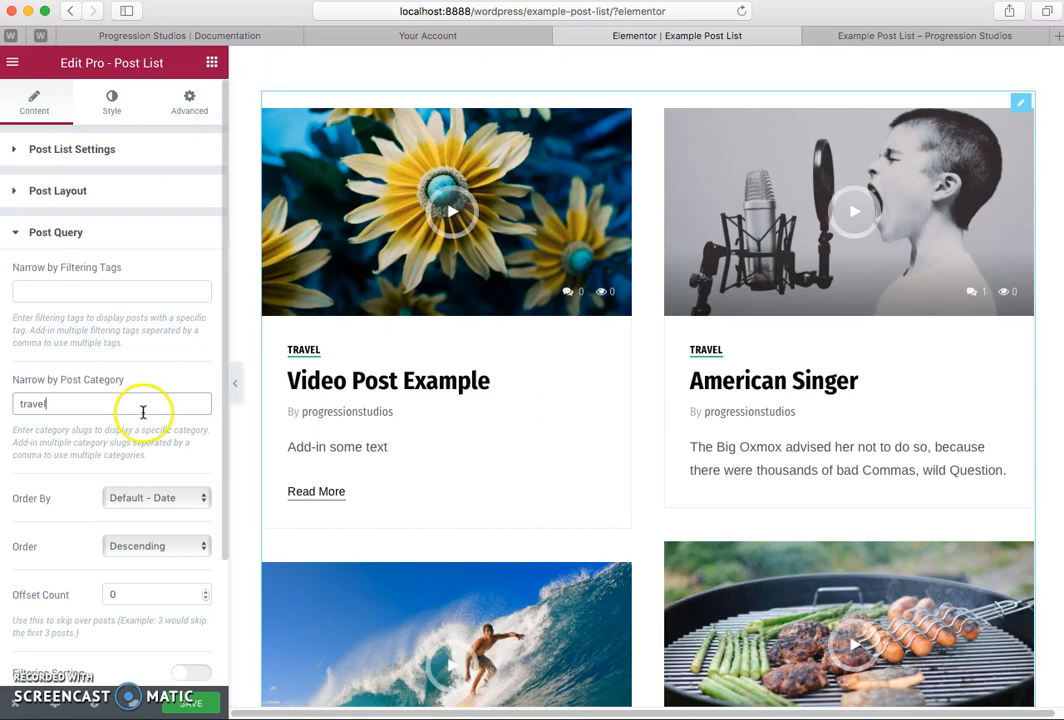
pyautogui.write(', news')
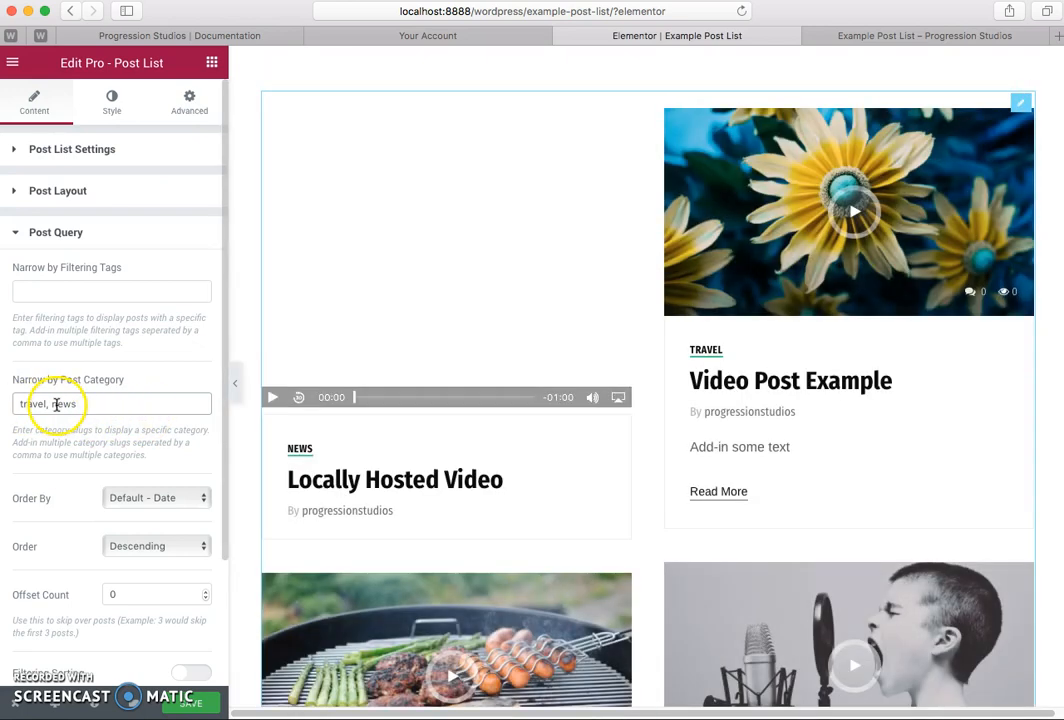
# Review the posts filtered by travel and news, and look over the available Order By options
pyautogui.scroll(-3, 778, 404)
pyautogui.scroll(-15, 778, 404)
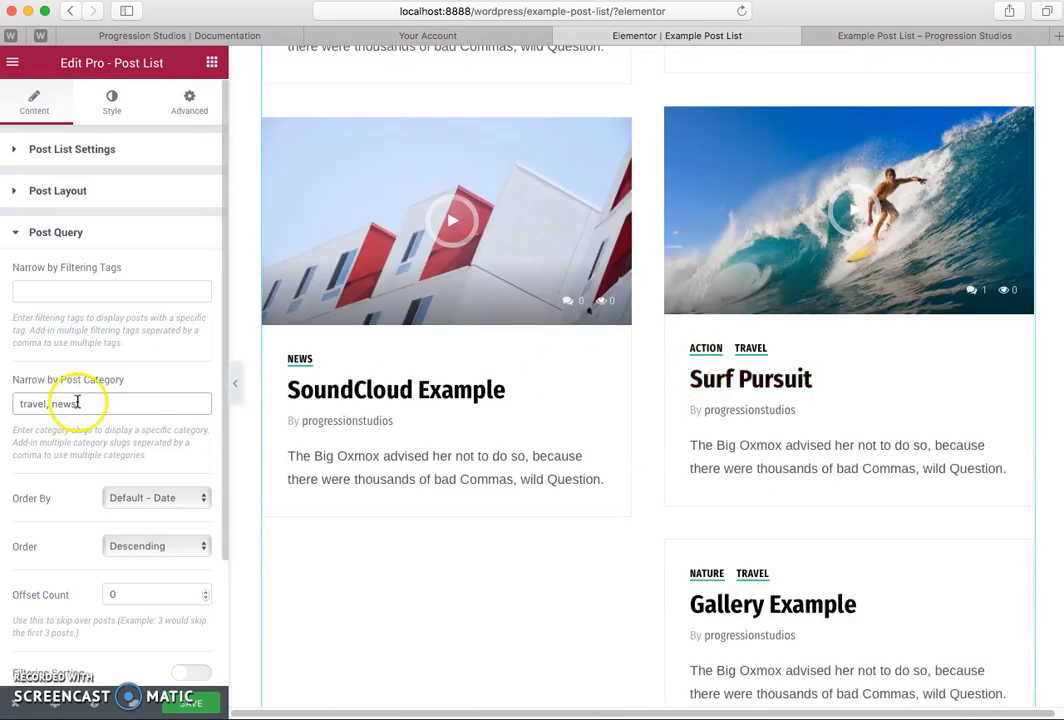
pyautogui.scroll(-1, 109, 405)
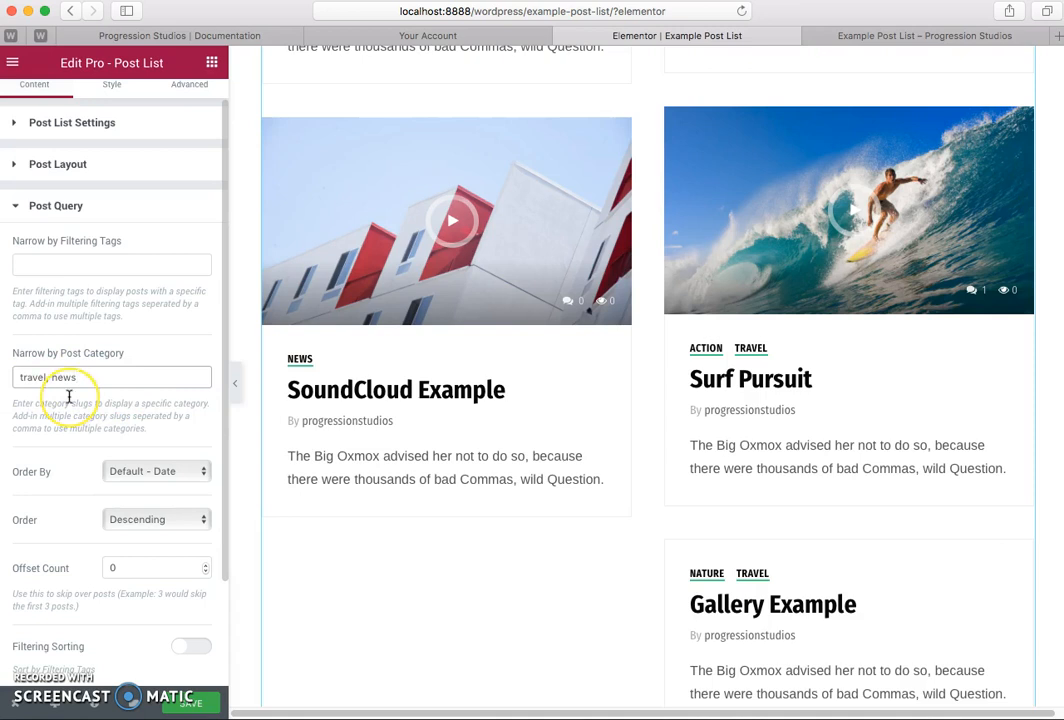
pyautogui.scroll(-1, 90, 406)
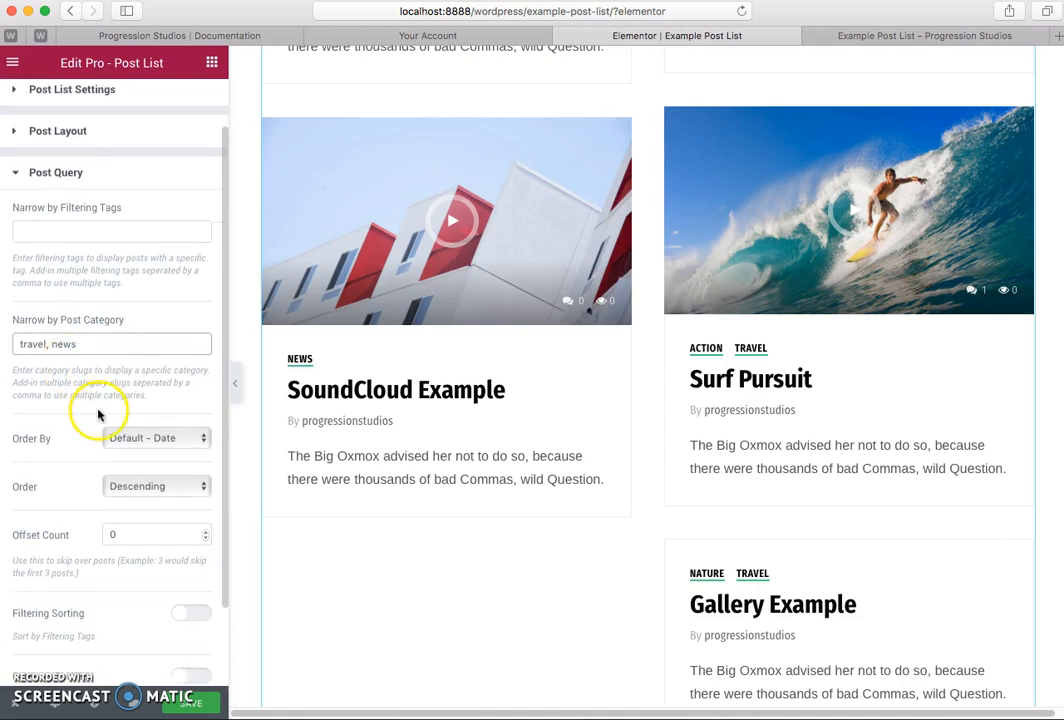
pyautogui.click(142, 437)
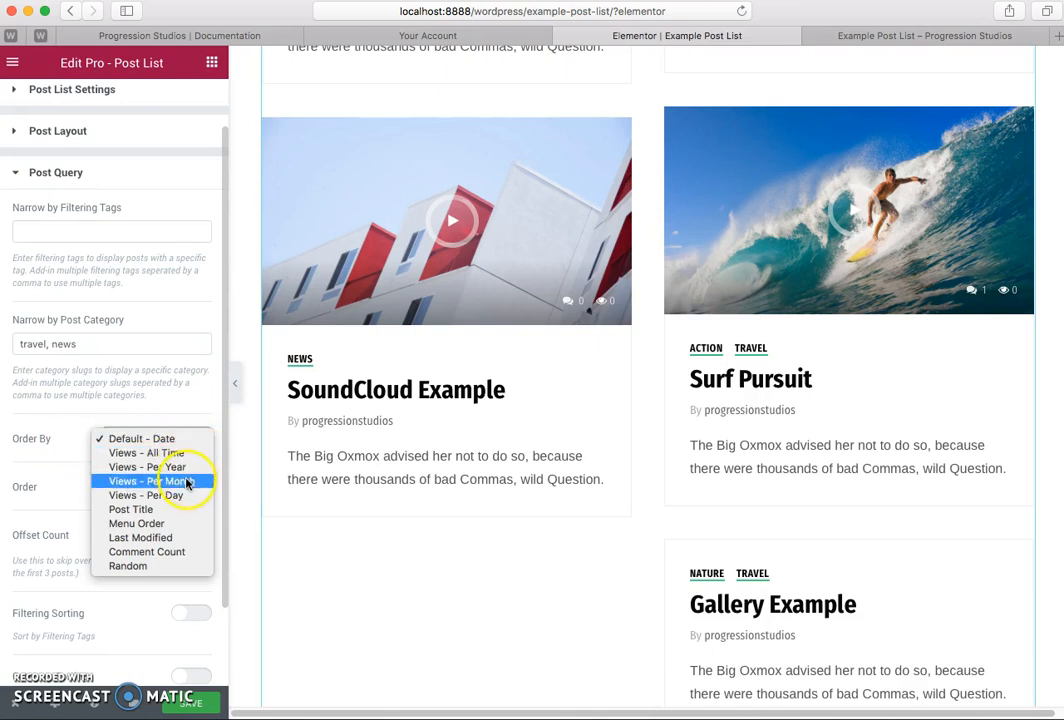
pyautogui.click(26, 437)
pyautogui.scroll(15, 541, 504)
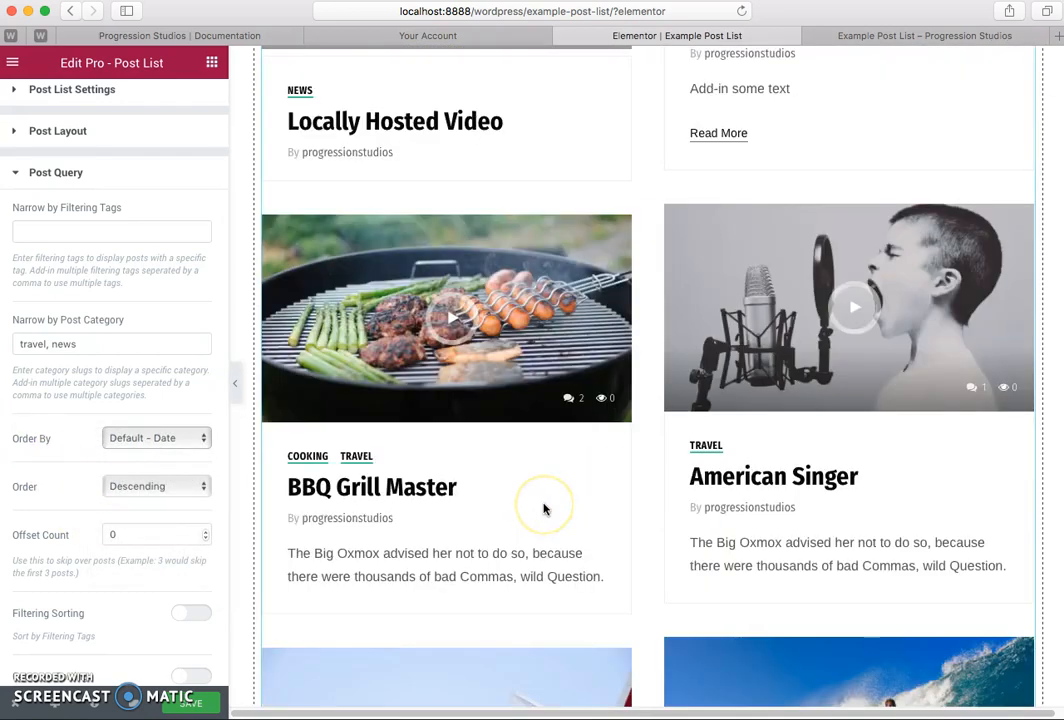
pyautogui.scroll(-5, 543, 509)
pyautogui.scroll(-2, 197, 471)
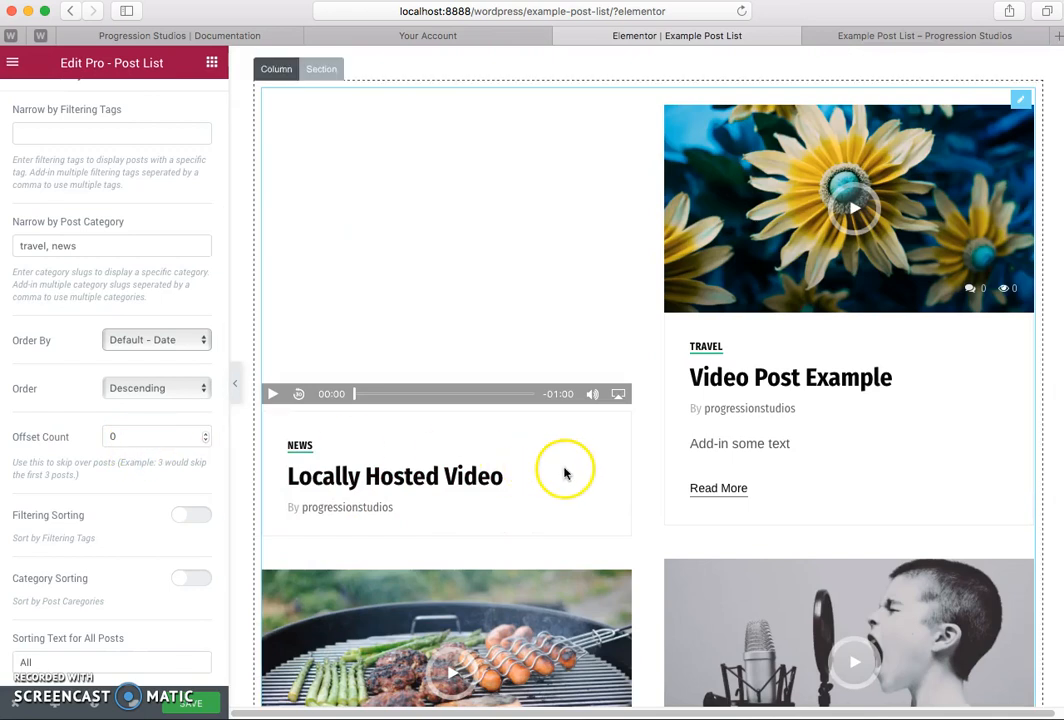
# Set the post query's Offset Count to 2 and check which posts the list starts with
pyautogui.click(116, 439)
pyautogui.scroll(-3, 658, 361)
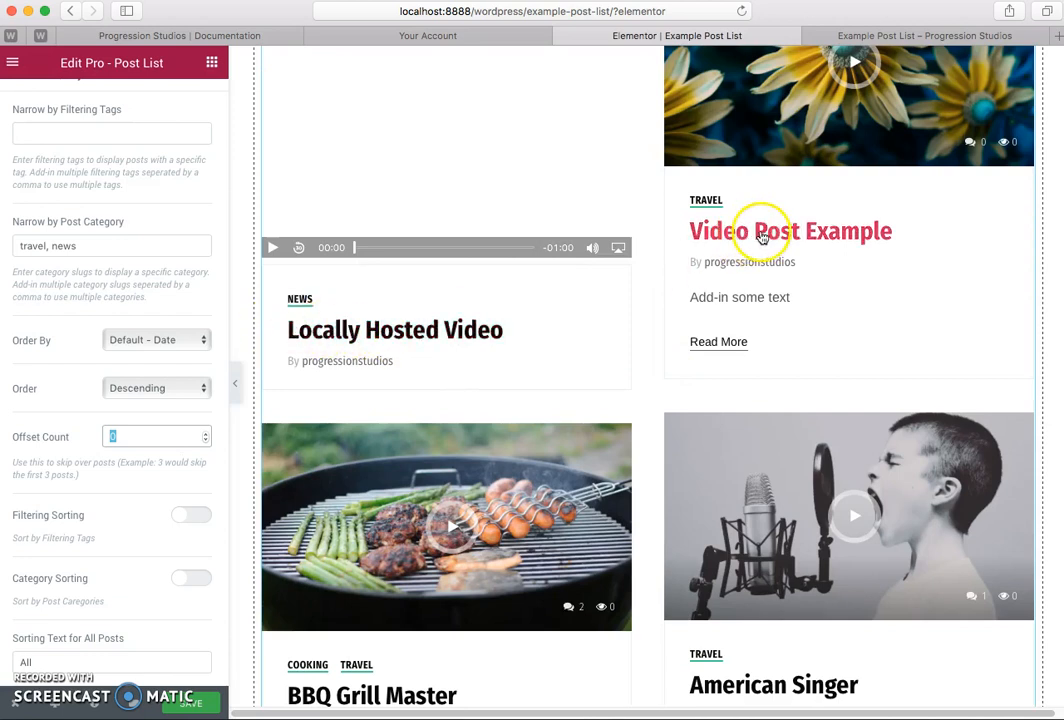
pyautogui.scroll(3, 558, 411)
pyautogui.click(208, 432)
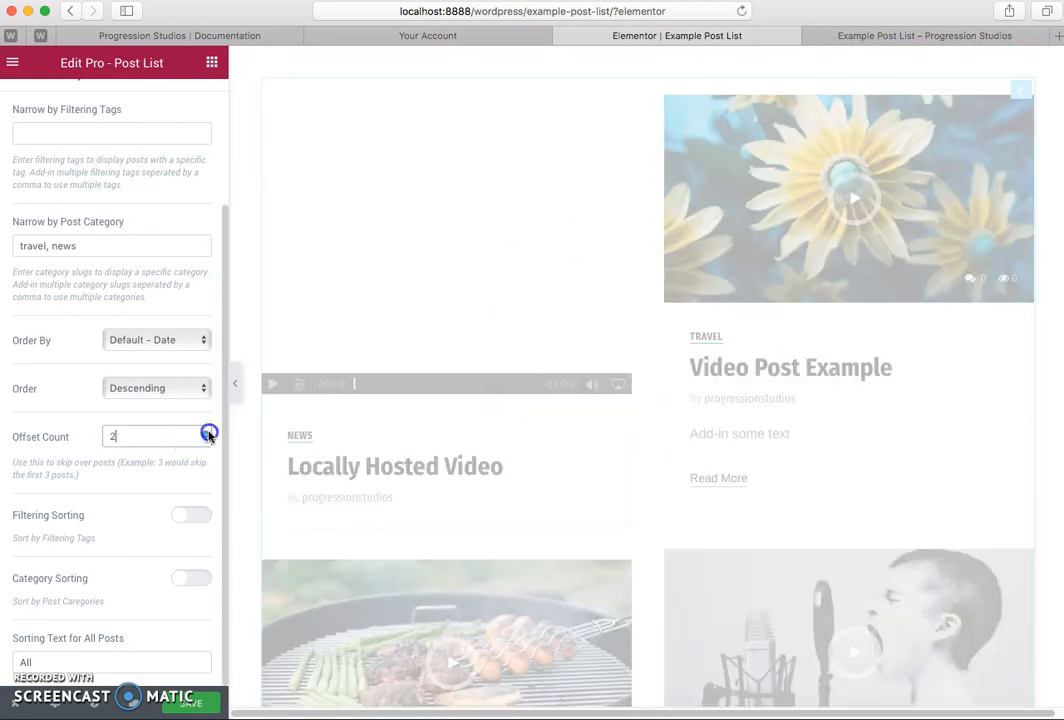
pyautogui.click(208, 432)
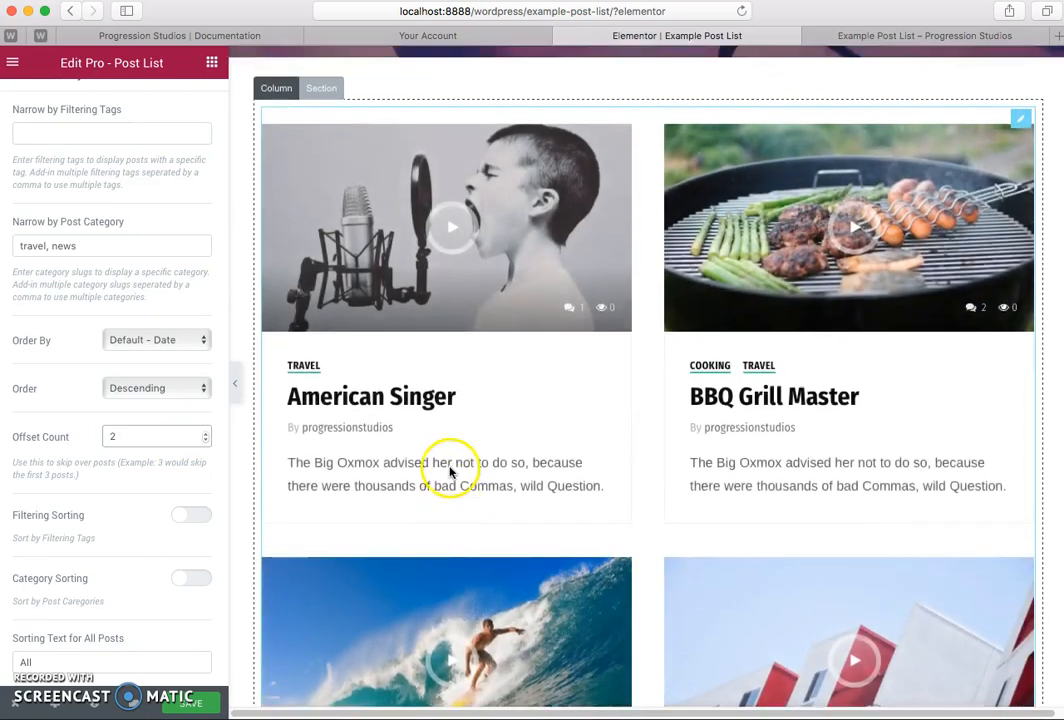
pyautogui.scroll(3, 450, 472)
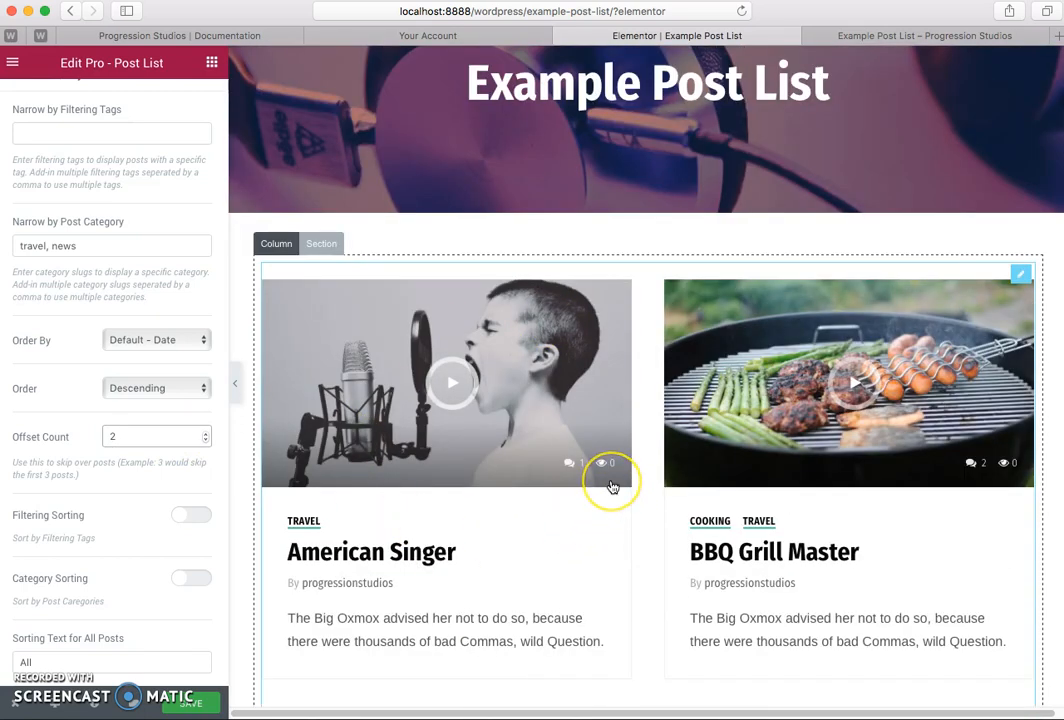
pyautogui.scroll(3, 613, 487)
pyautogui.scroll(-1, 613, 487)
pyautogui.scroll(1, 613, 487)
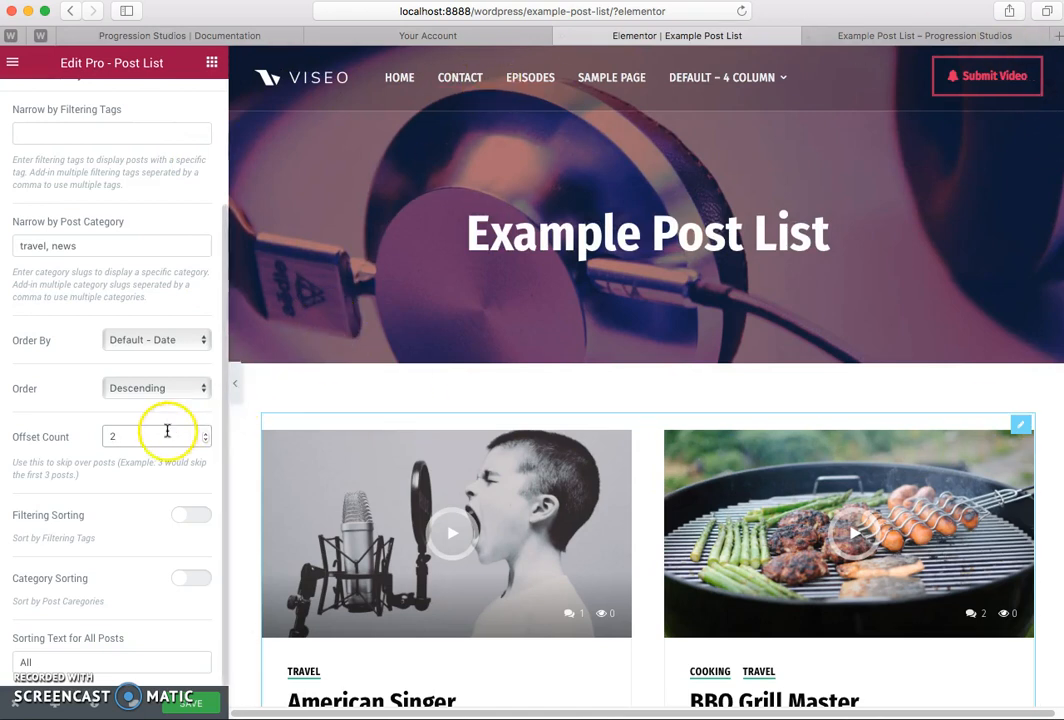
pyautogui.scroll(-5, 399, 464)
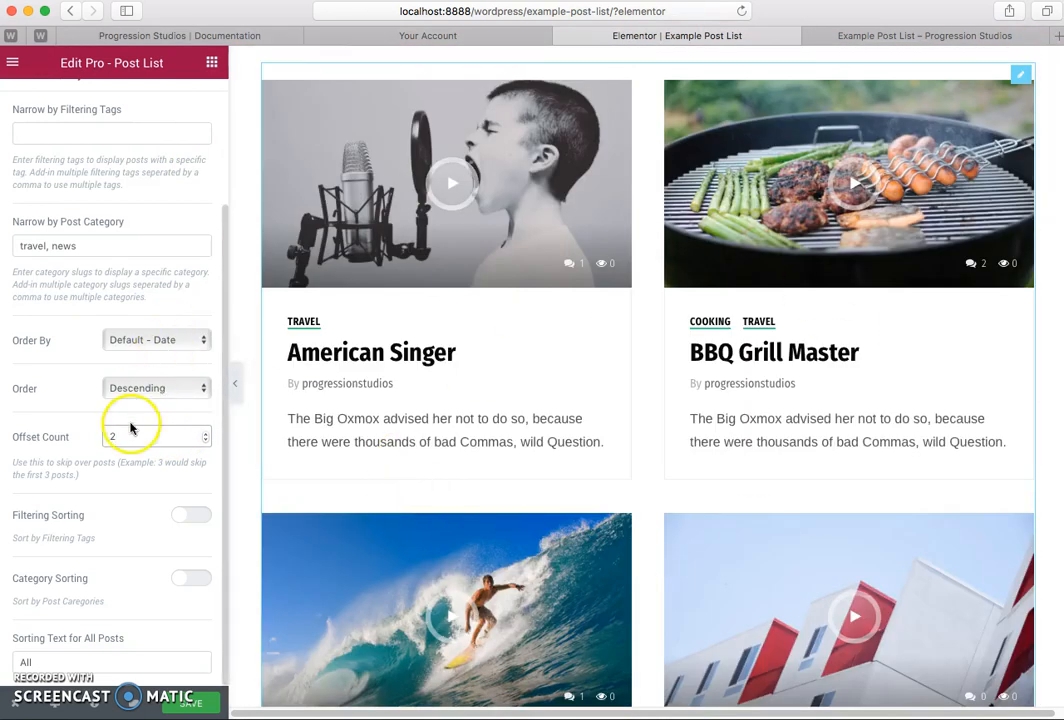
# Try an Offset Count of 3, review the resulting post list, and clear the offset again
pyautogui.write('3')
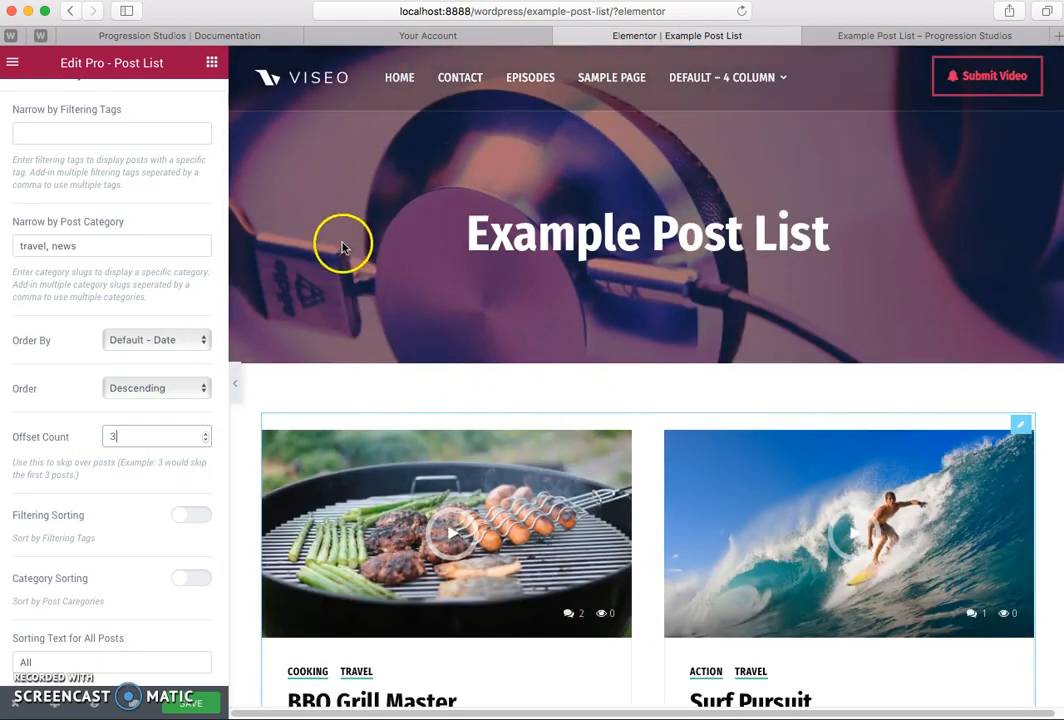
pyautogui.scroll(-10, 342, 523)
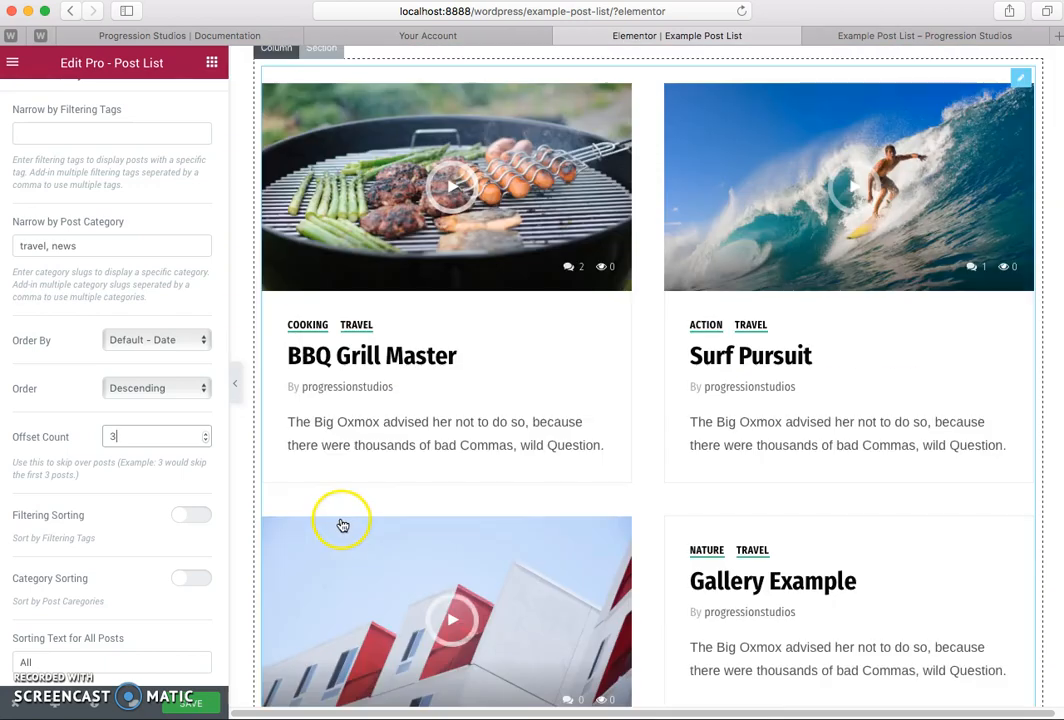
pyautogui.scroll(-1, 345, 525)
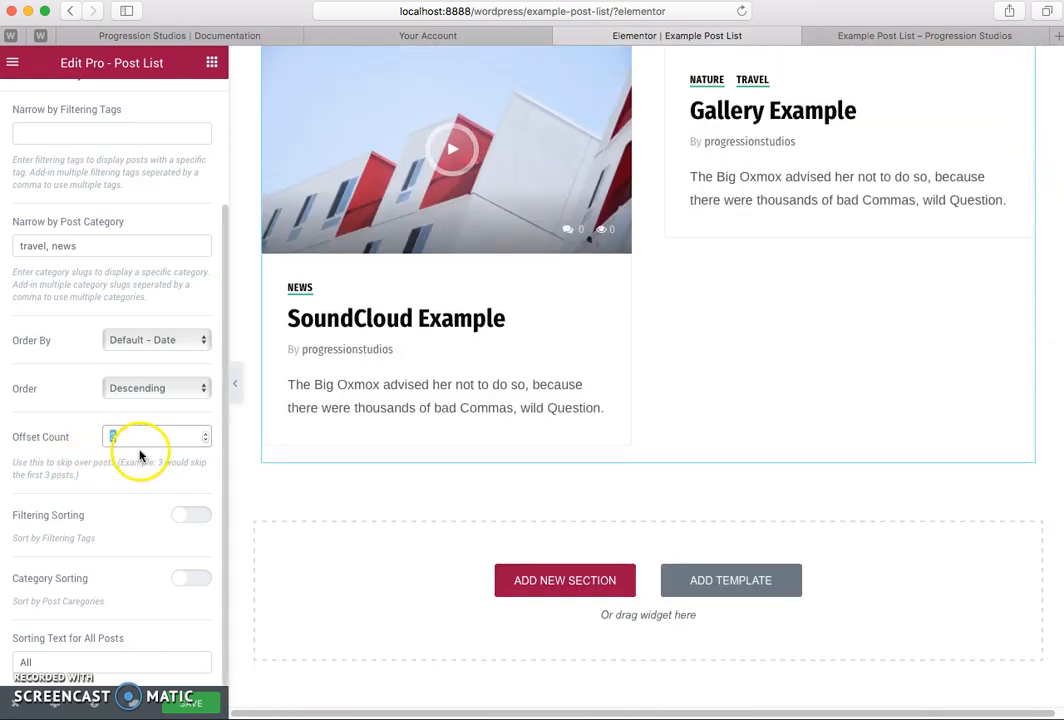
pyautogui.press('BackSpace')
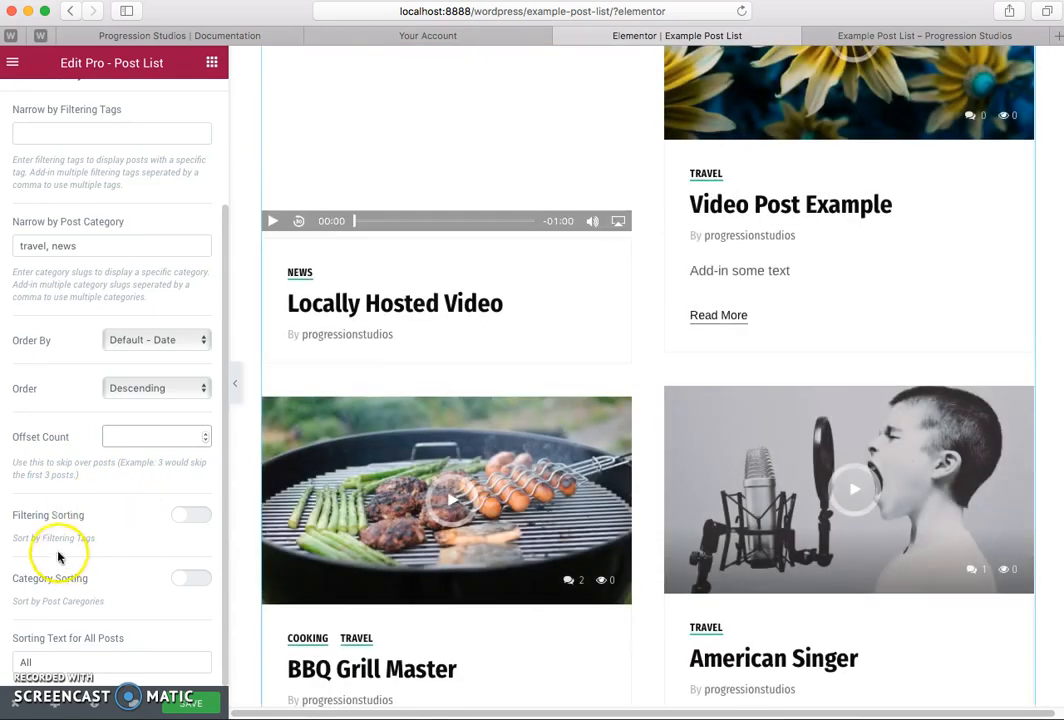
# Turn on Category Sorting for the post list
pyautogui.scroll(5, 570, 475)
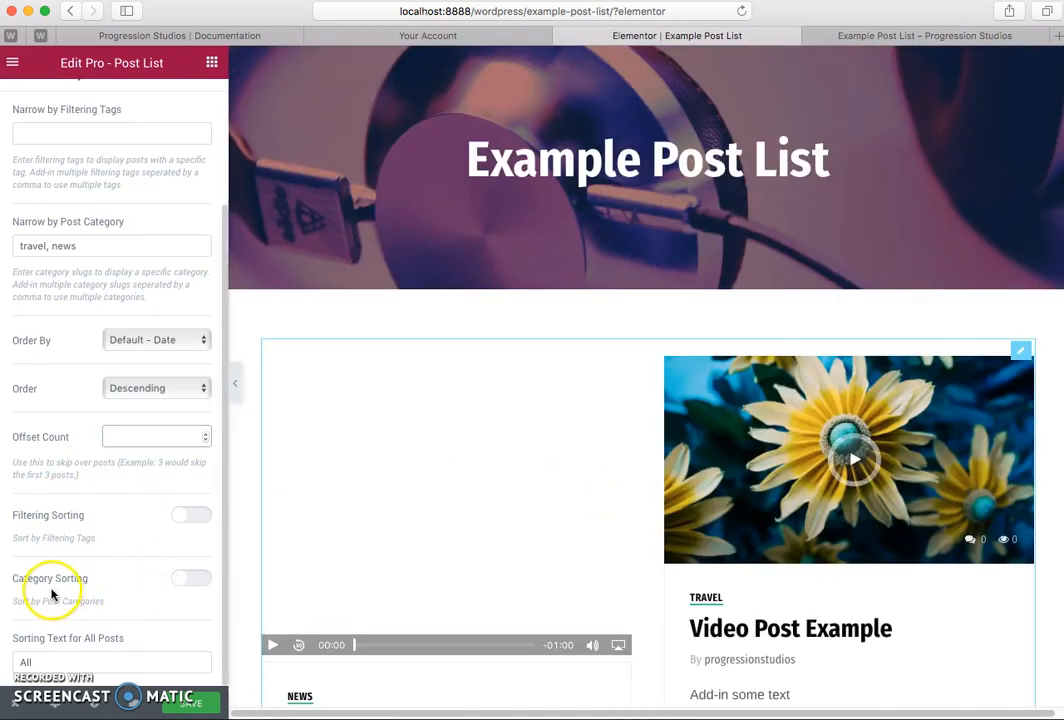
pyautogui.click(45, 242)
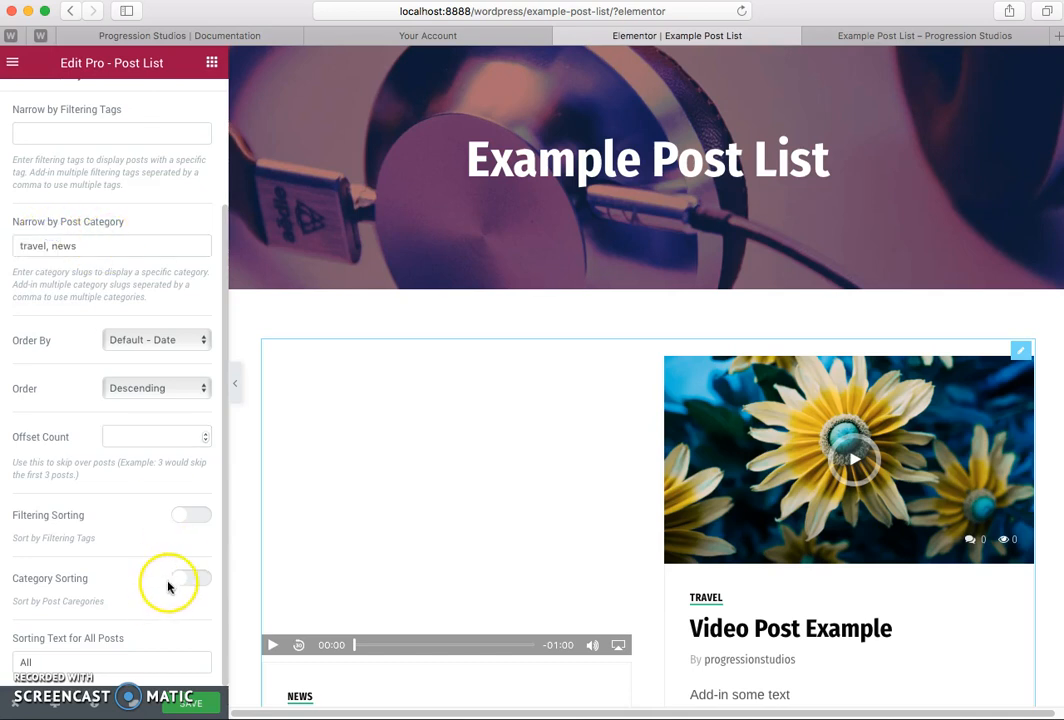
pyautogui.click(178, 580)
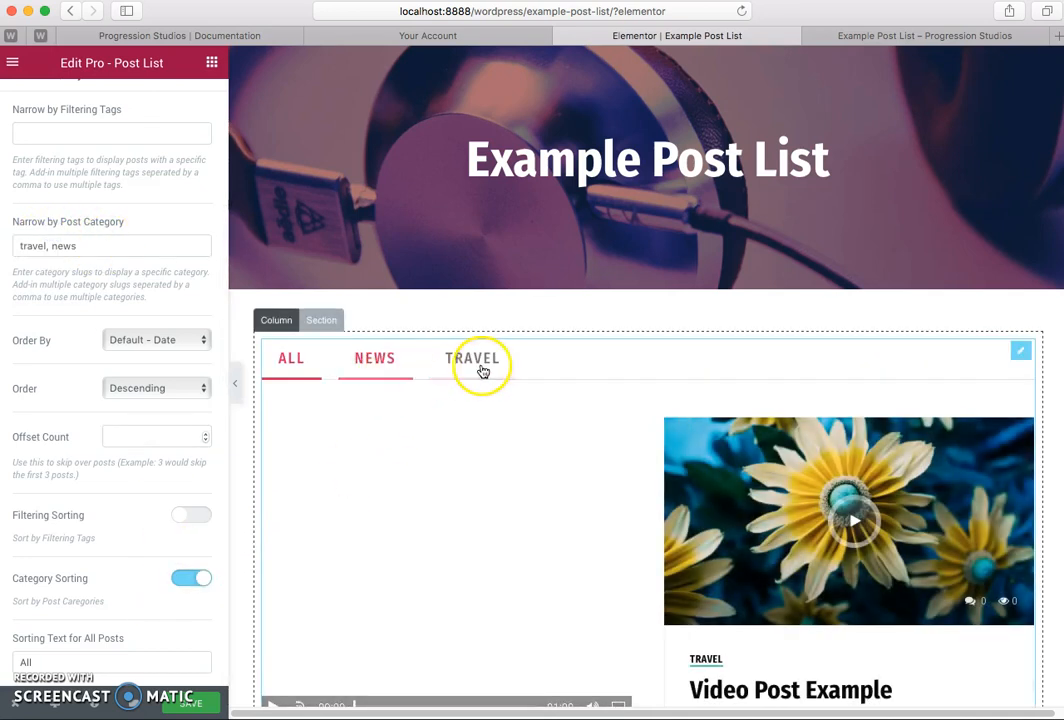
# Try out the All, News and Travel sorting filters above the post list
pyautogui.click(96, 238)
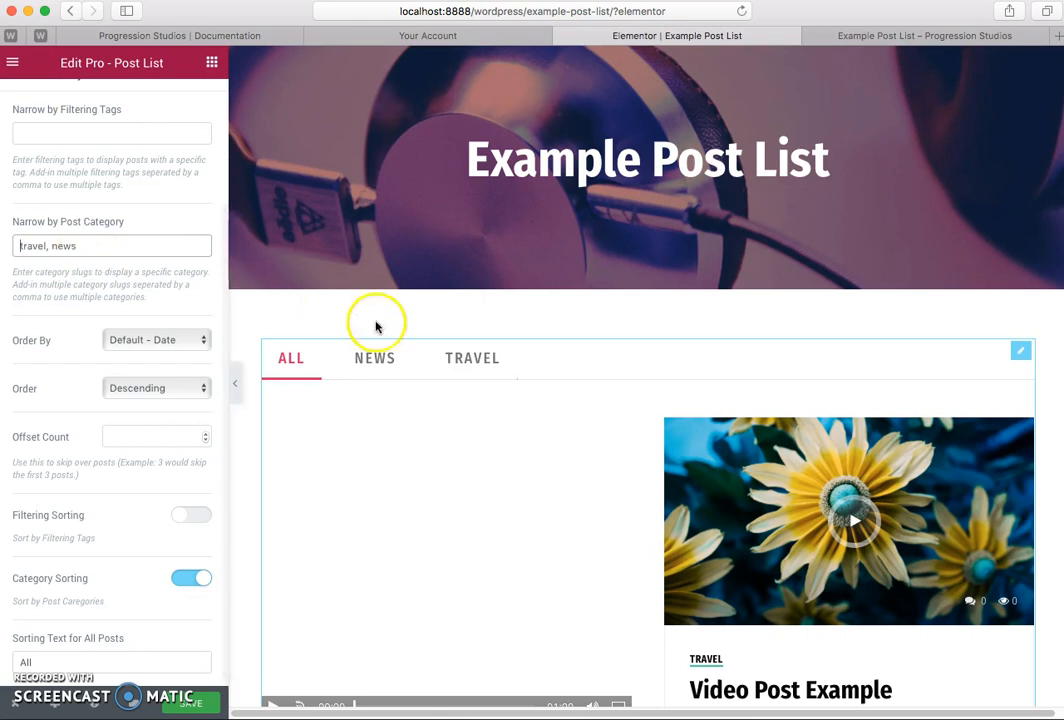
pyautogui.click(380, 362)
pyautogui.click(473, 359)
pyautogui.click(396, 366)
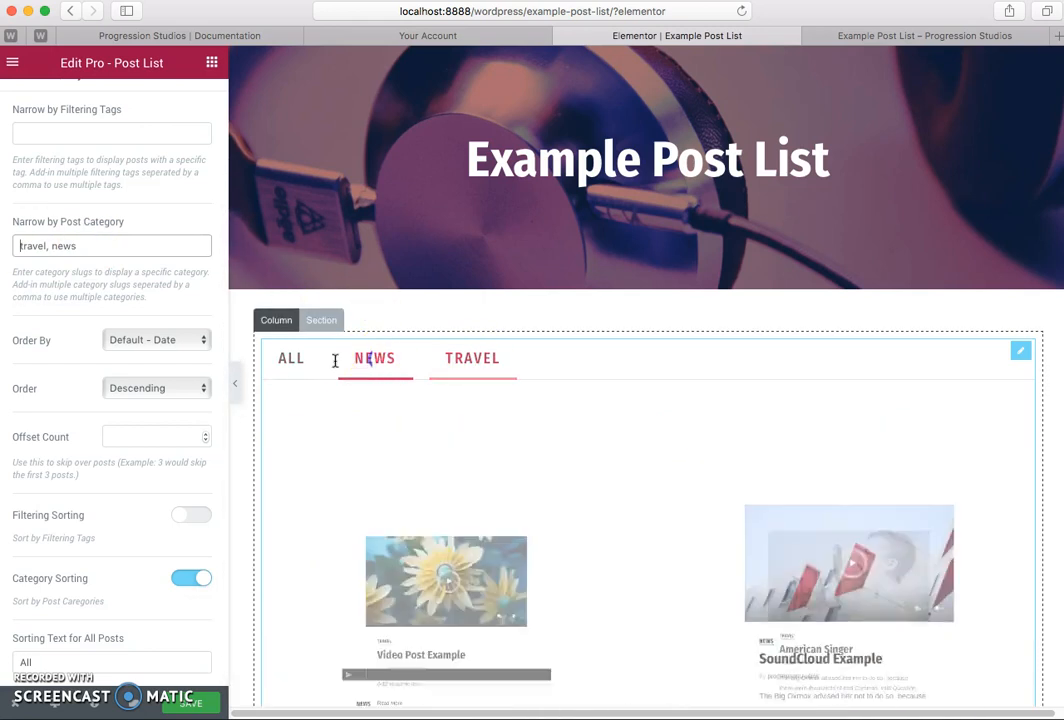
pyautogui.click(289, 364)
pyautogui.click(358, 365)
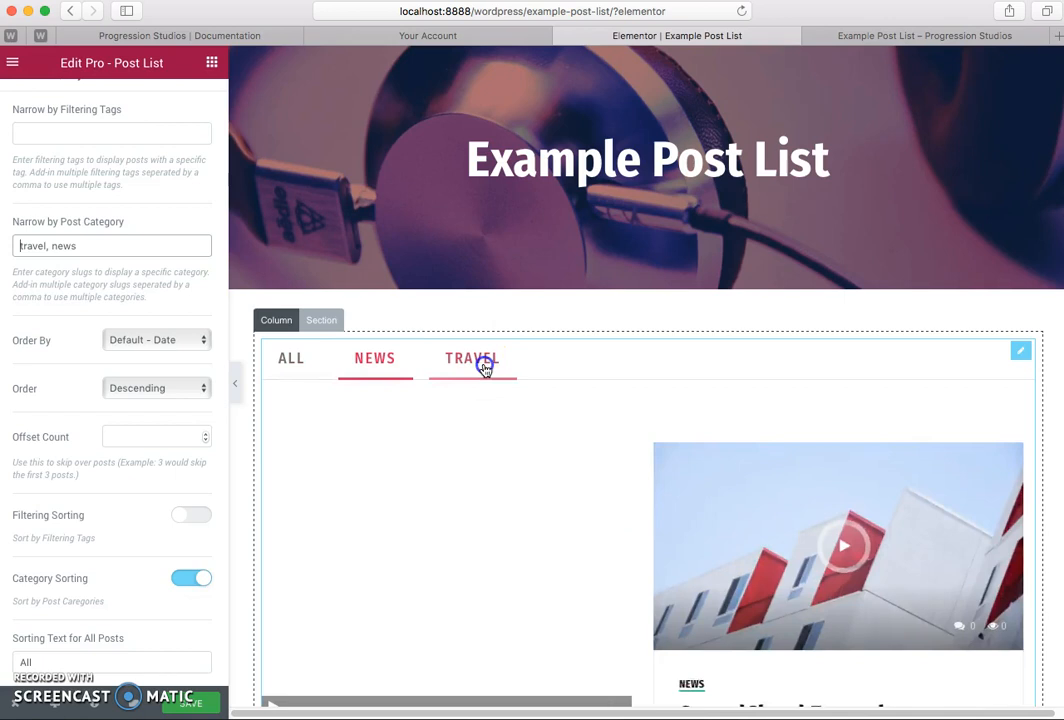
pyautogui.click(482, 364)
pyautogui.click(318, 368)
pyautogui.click(363, 361)
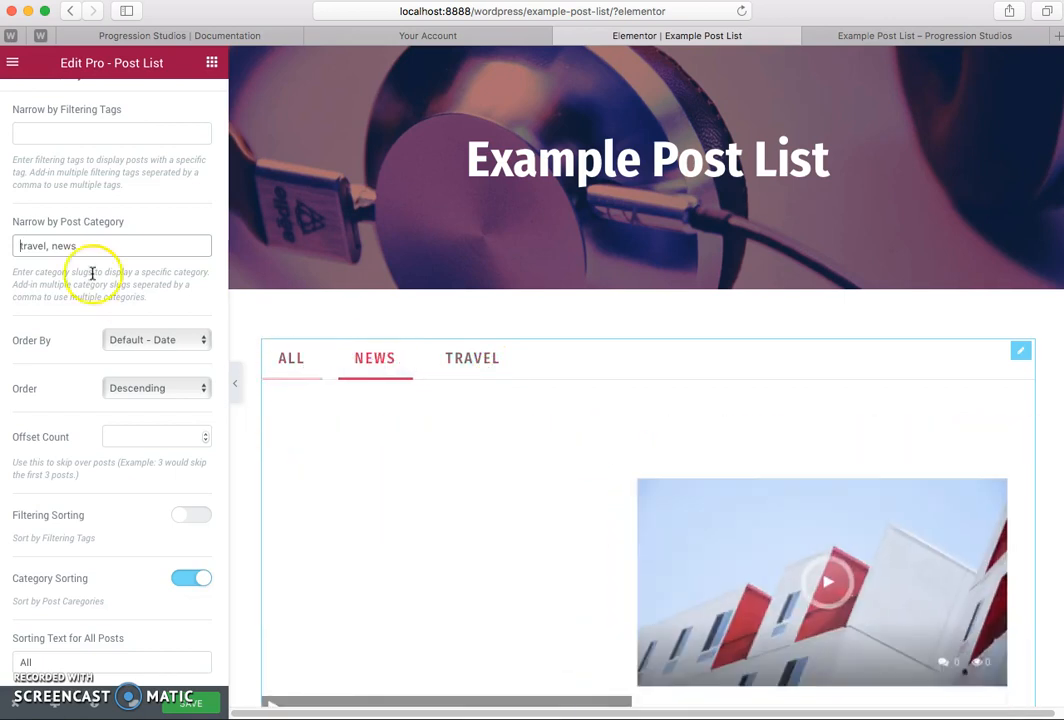
# Examine the Narrow by Filtering Tags and Narrow by Post Category options alongside the News-filtered post list
pyautogui.scroll(2, 85, 263)
pyautogui.scroll(-2, 124, 348)
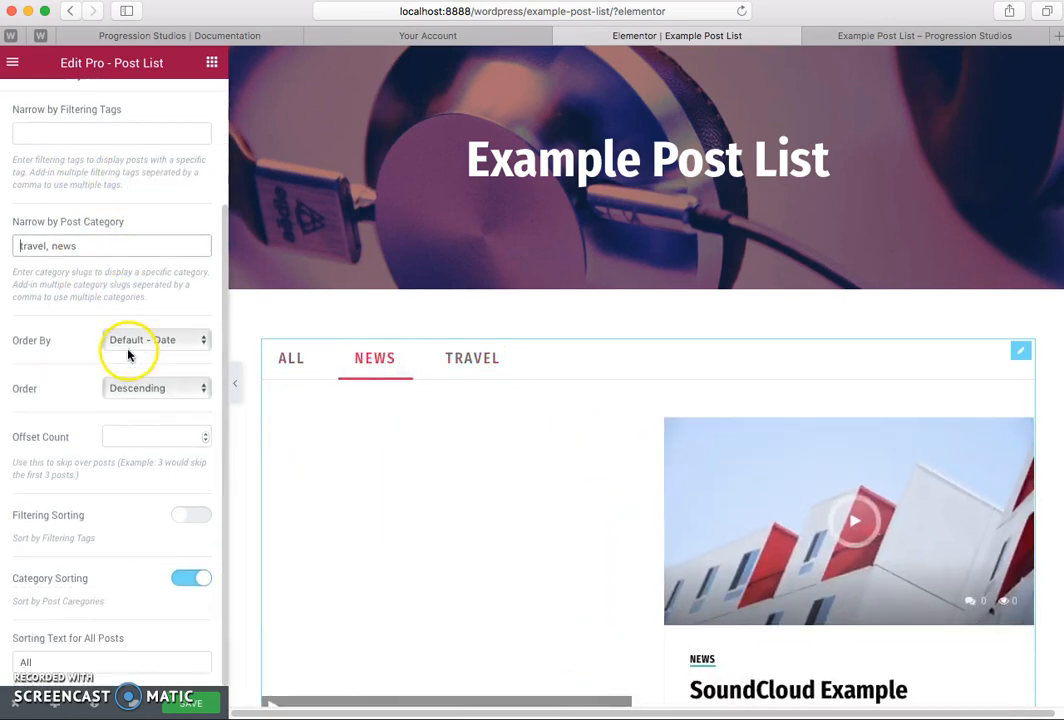
pyautogui.scroll(4, 126, 356)
pyautogui.click(67, 288)
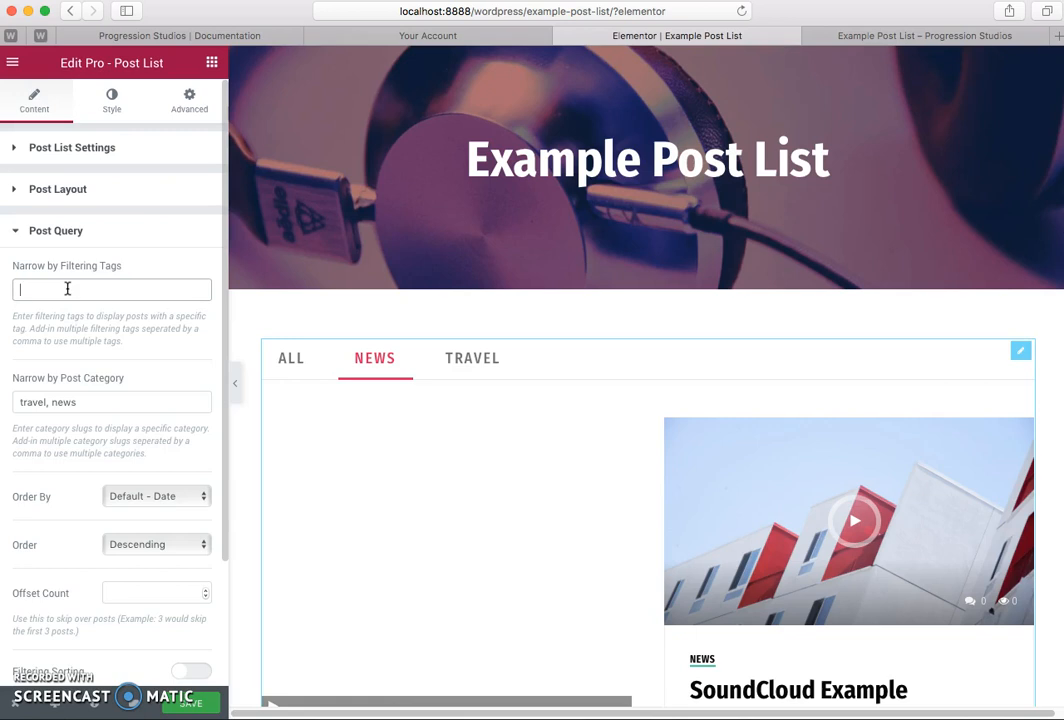
pyautogui.click(98, 290)
pyautogui.scroll(-3, 127, 392)
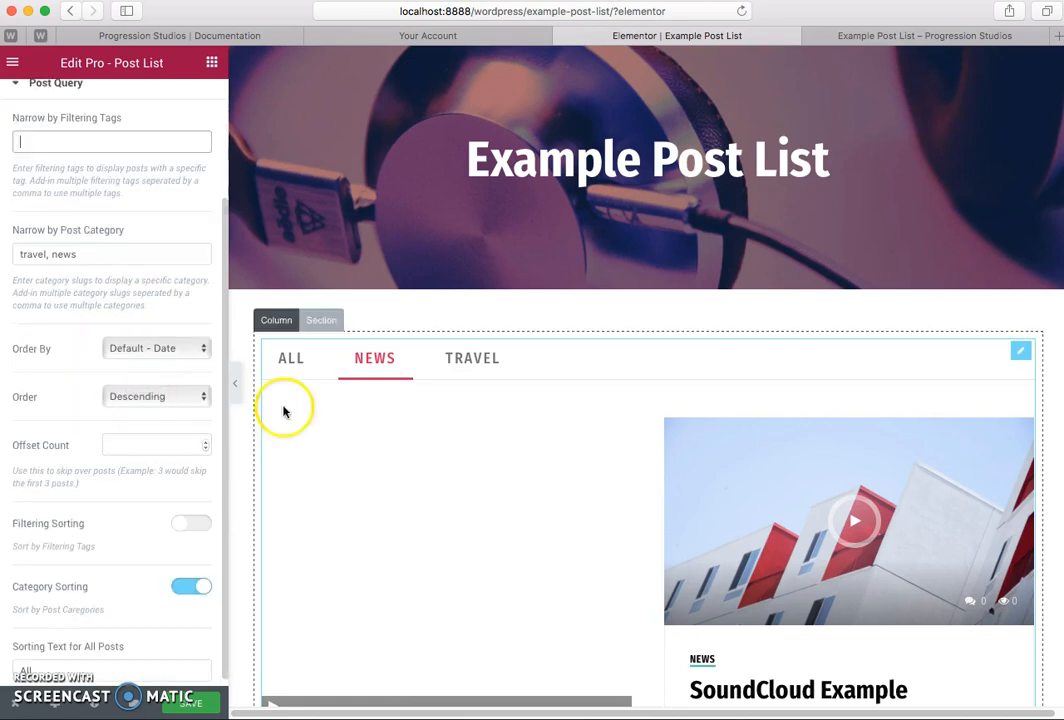
pyautogui.scroll(3, 161, 368)
pyautogui.scroll(-4, 592, 434)
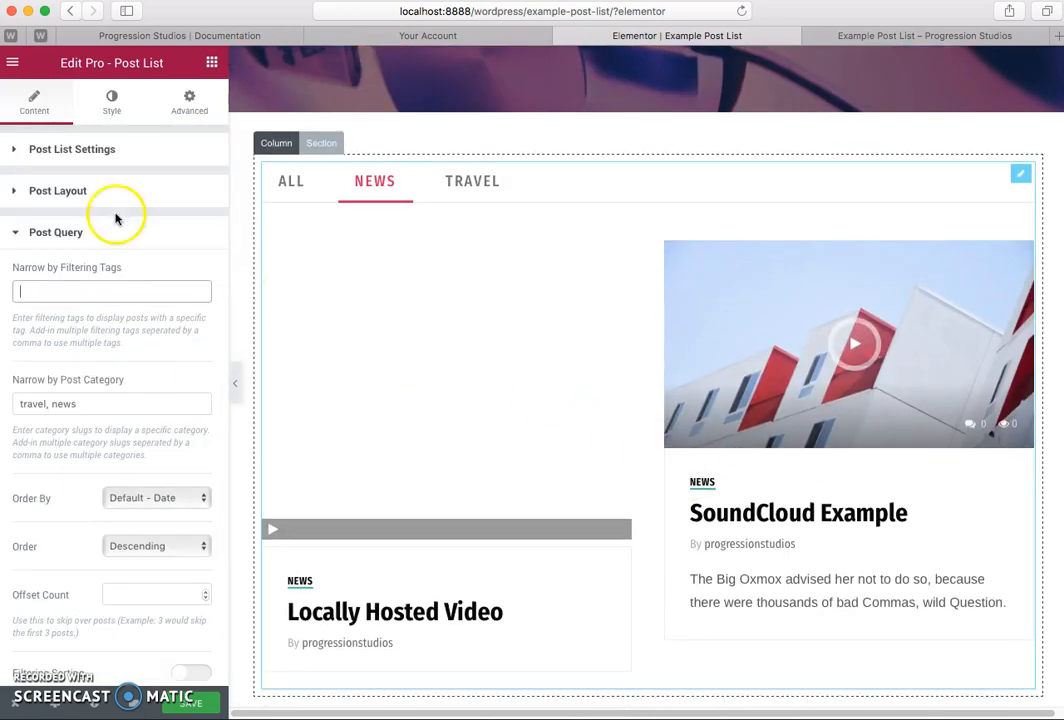
pyautogui.scroll(-4, 360, 574)
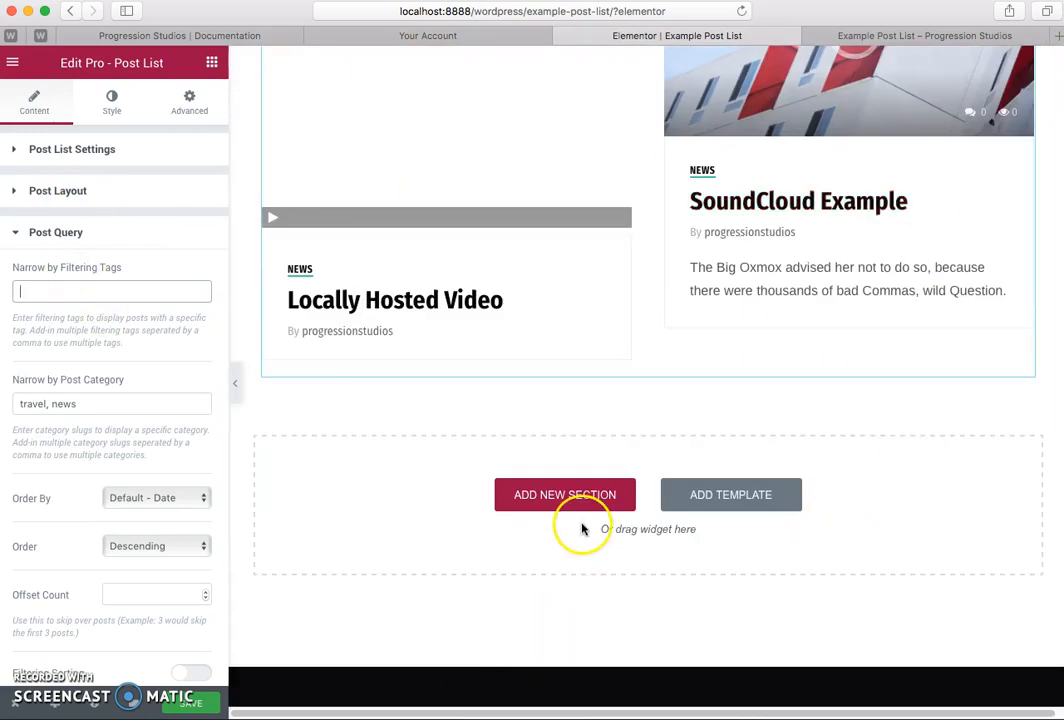
pyautogui.scroll(6, 705, 622)
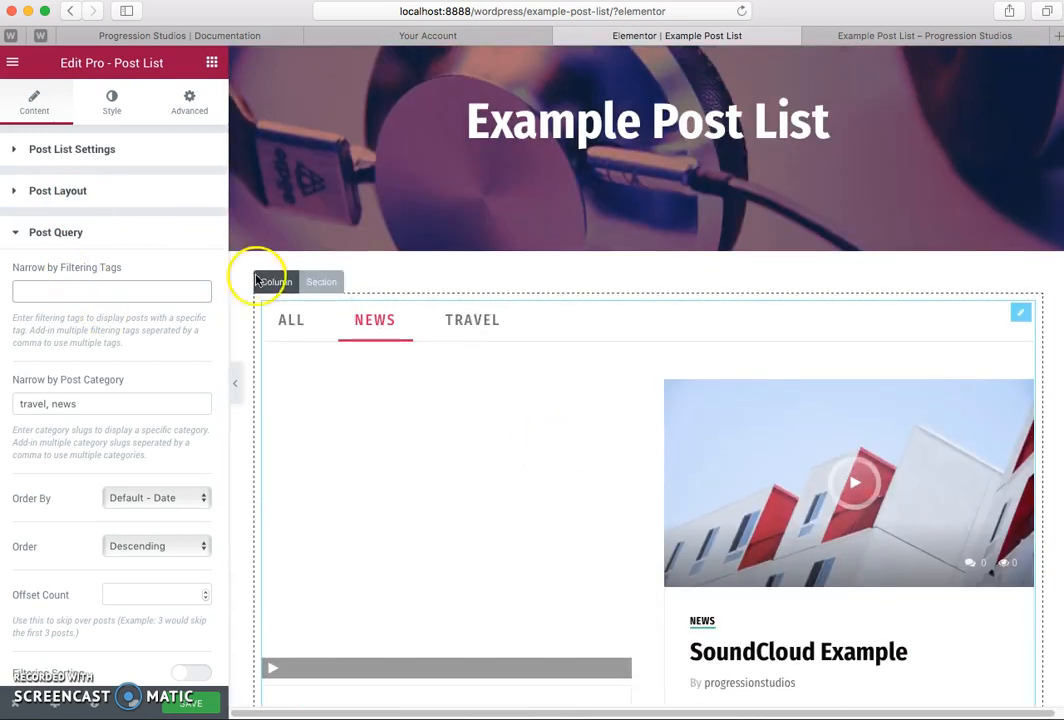
pyautogui.click(52, 289)
pyautogui.moveTo(25, 381); pyautogui.dragTo(117, 382)
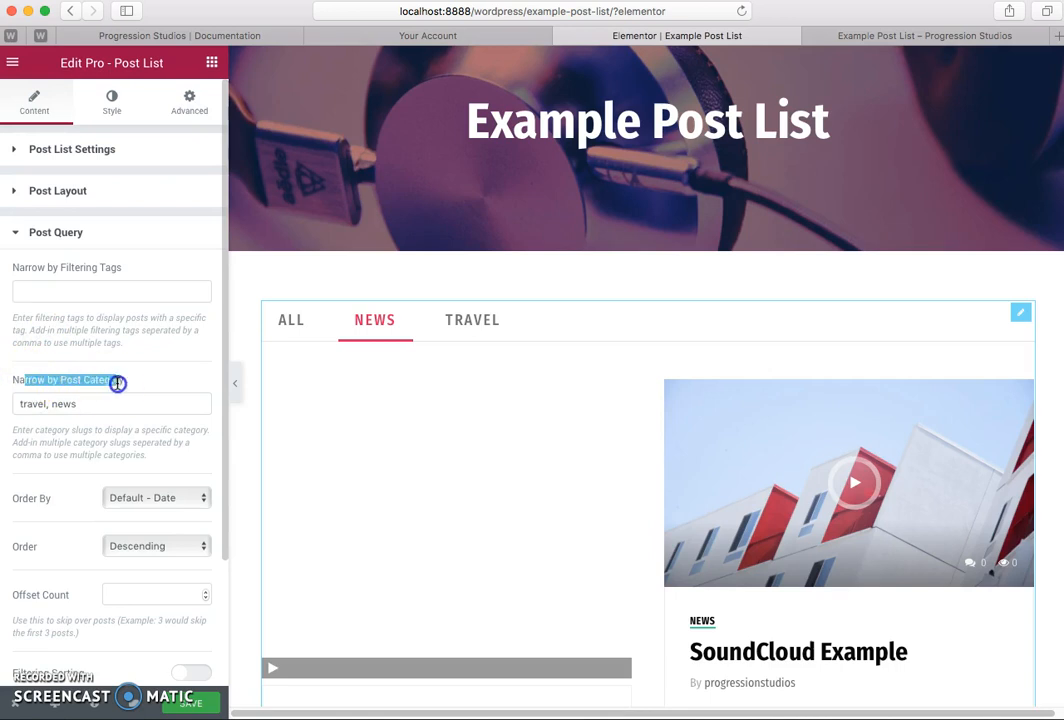
pyautogui.click(119, 267)
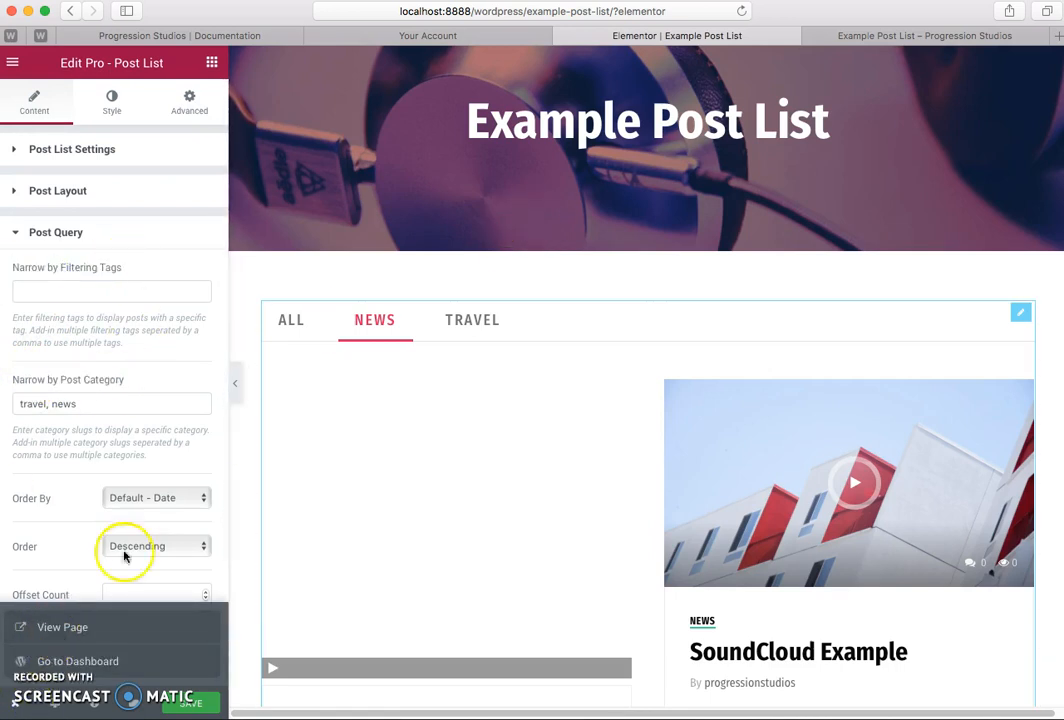
# Leave the Elementor editor for the WordPress dashboard and open the "Locally Hosted Video" post for editing at its Categories and Filtering Tags
pyautogui.click(95, 663)
pyautogui.click(1062, 304)
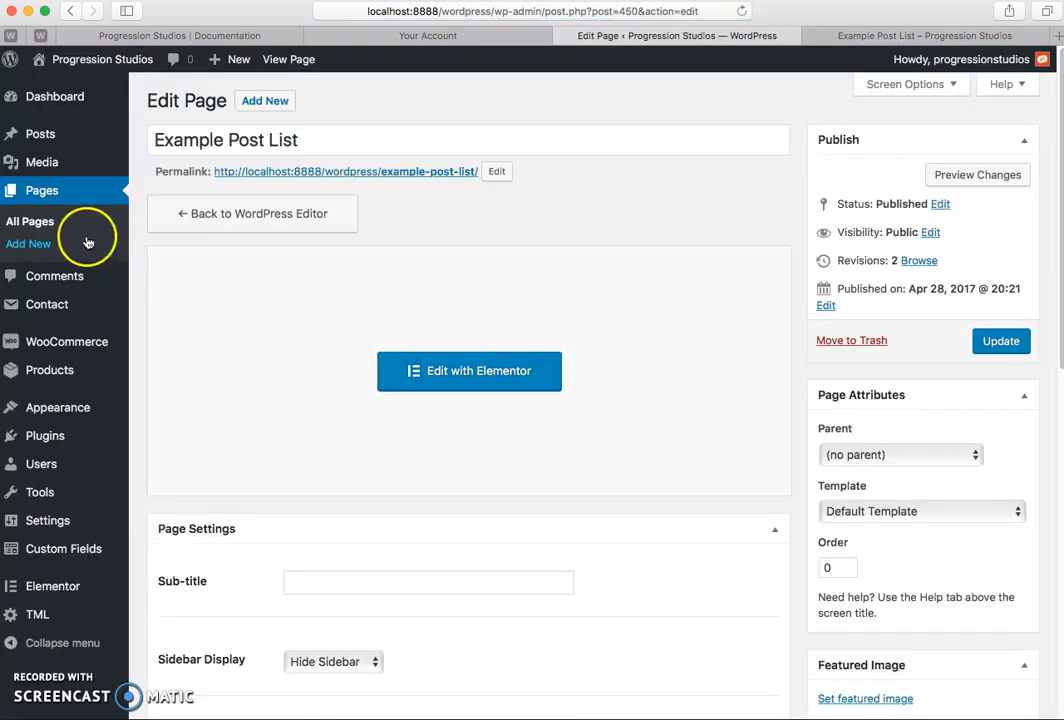
pyautogui.click(60, 135)
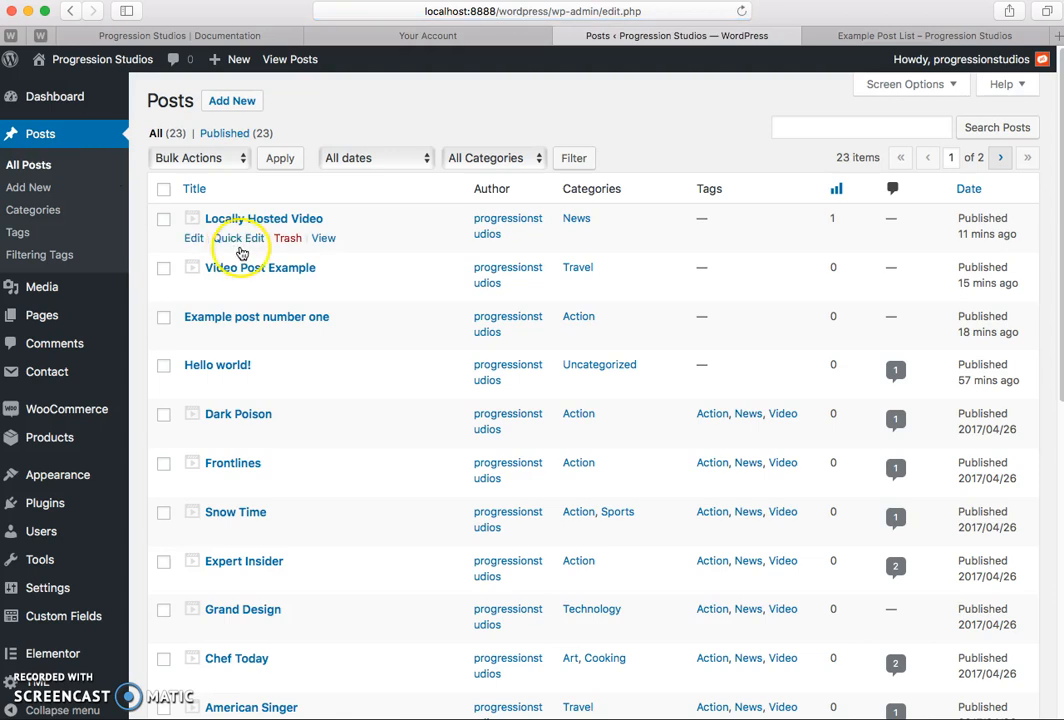
pyautogui.click(196, 239)
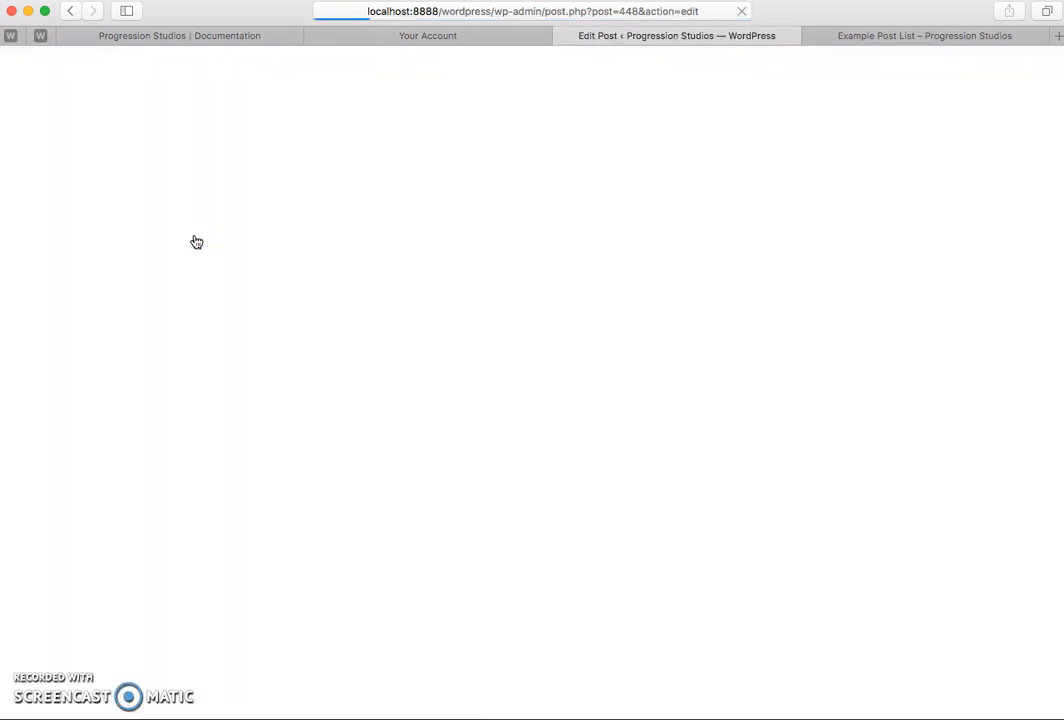
pyautogui.scroll(-6, 826, 250)
pyautogui.scroll(-3, 816, 208)
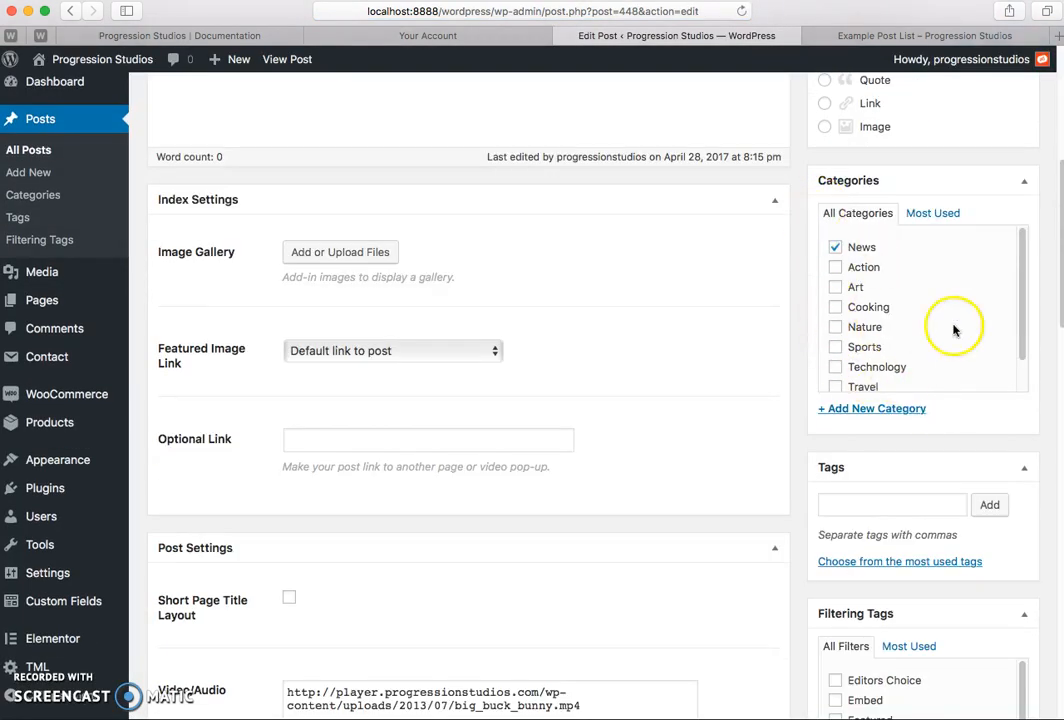
# Examine the Categories and Filtering Tags available for the "Locally Hosted Video" post
pyautogui.scroll(-1, 930, 290)
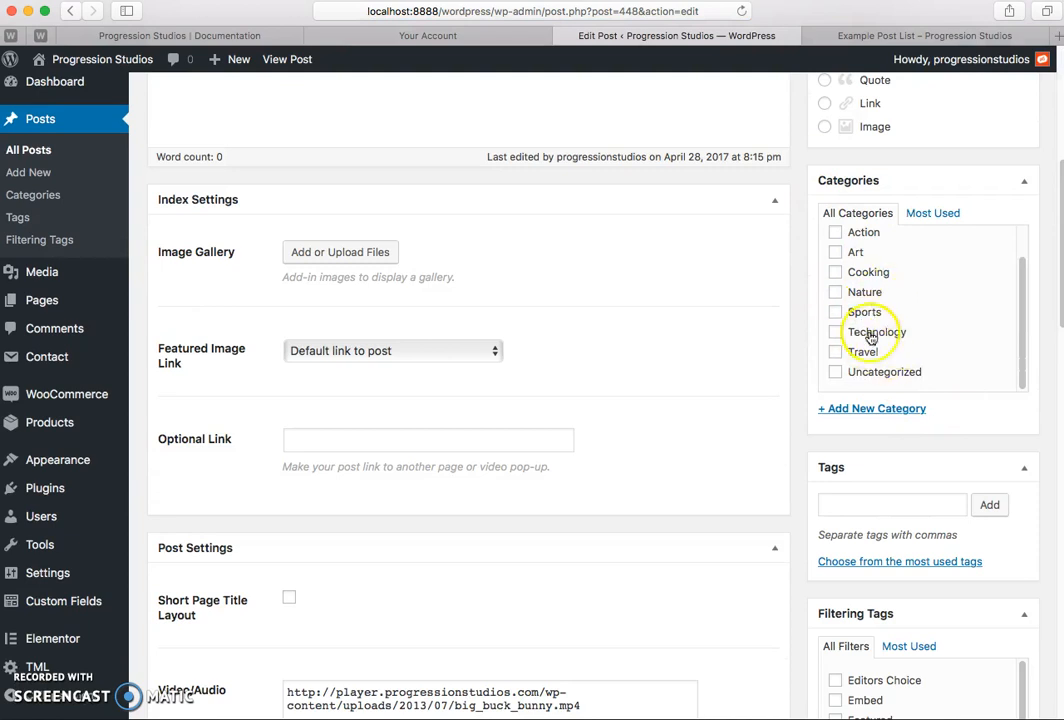
pyautogui.scroll(-5, 779, 219)
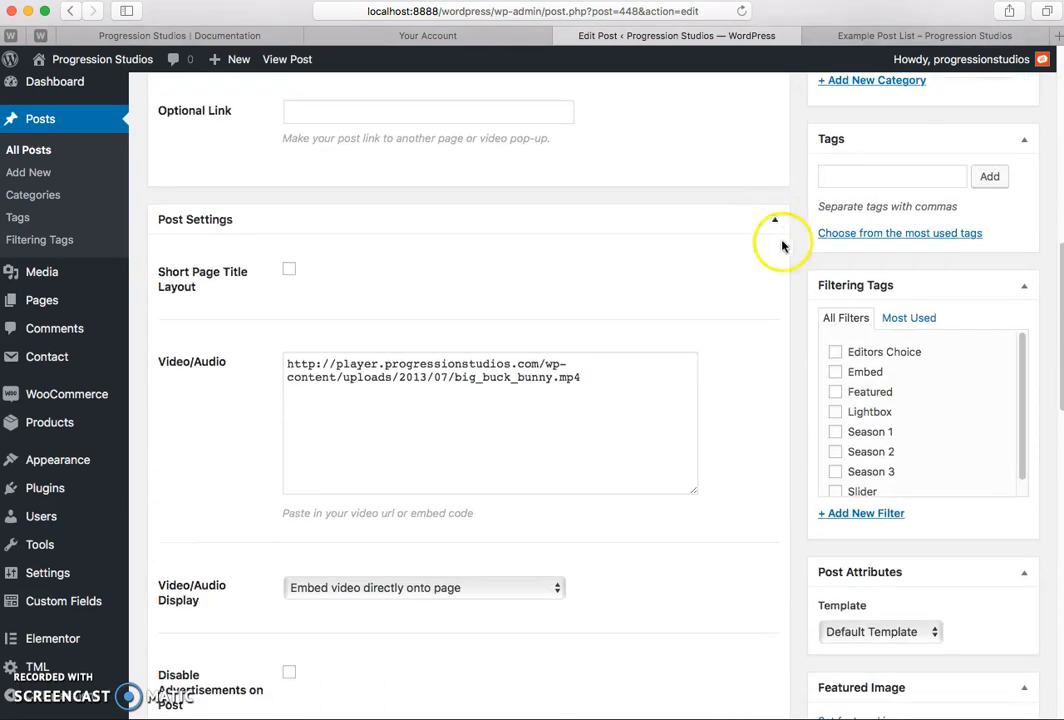
pyautogui.scroll(-2, 834, 418)
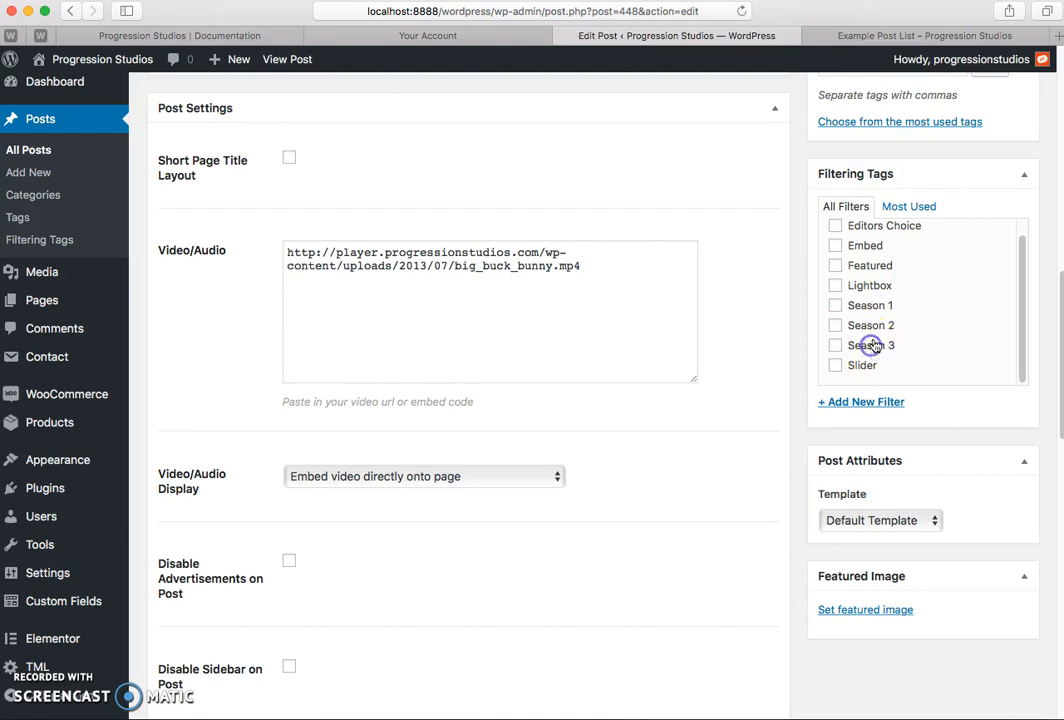
pyautogui.scroll(2, 873, 345)
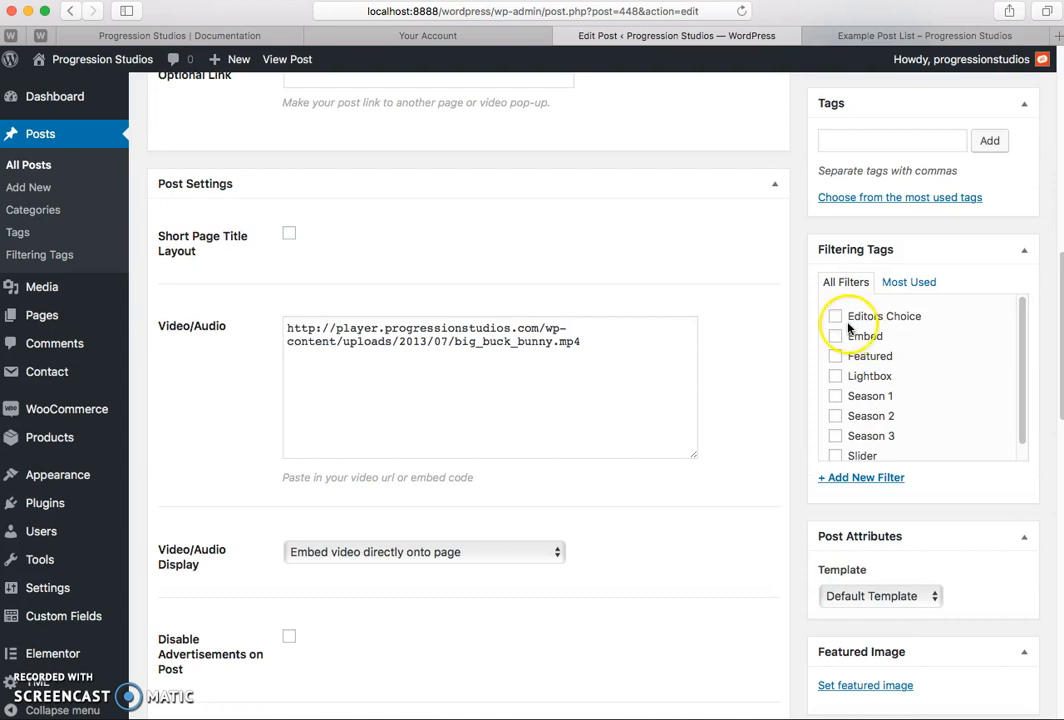
pyautogui.scroll(-2, 1021, 178)
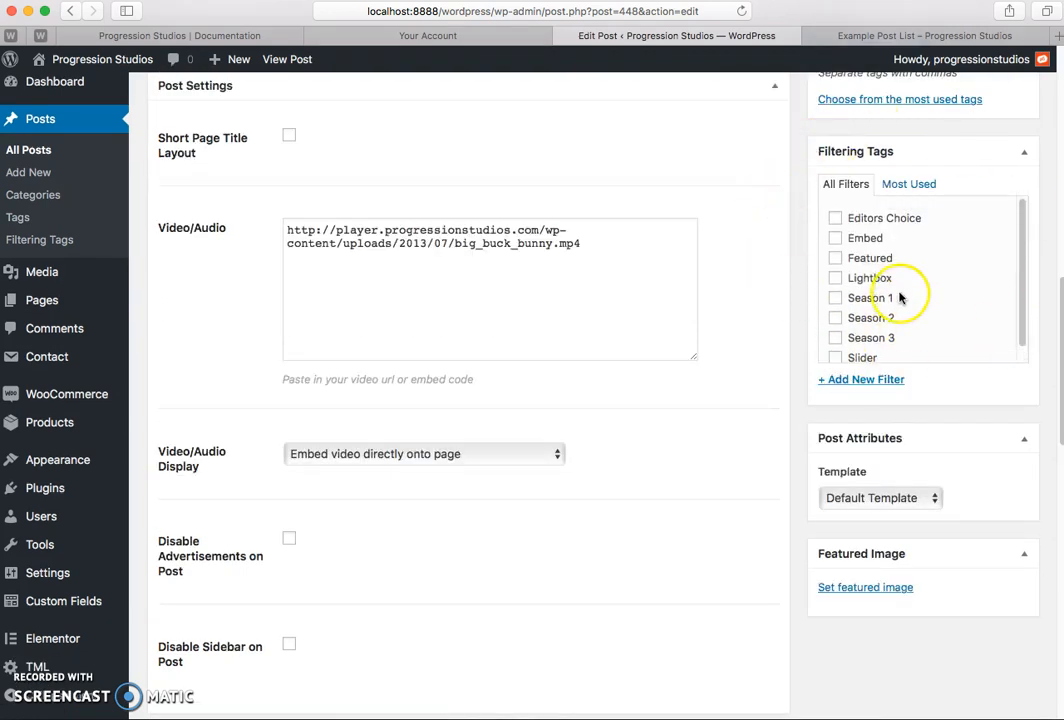
pyautogui.scroll(1, 880, 280)
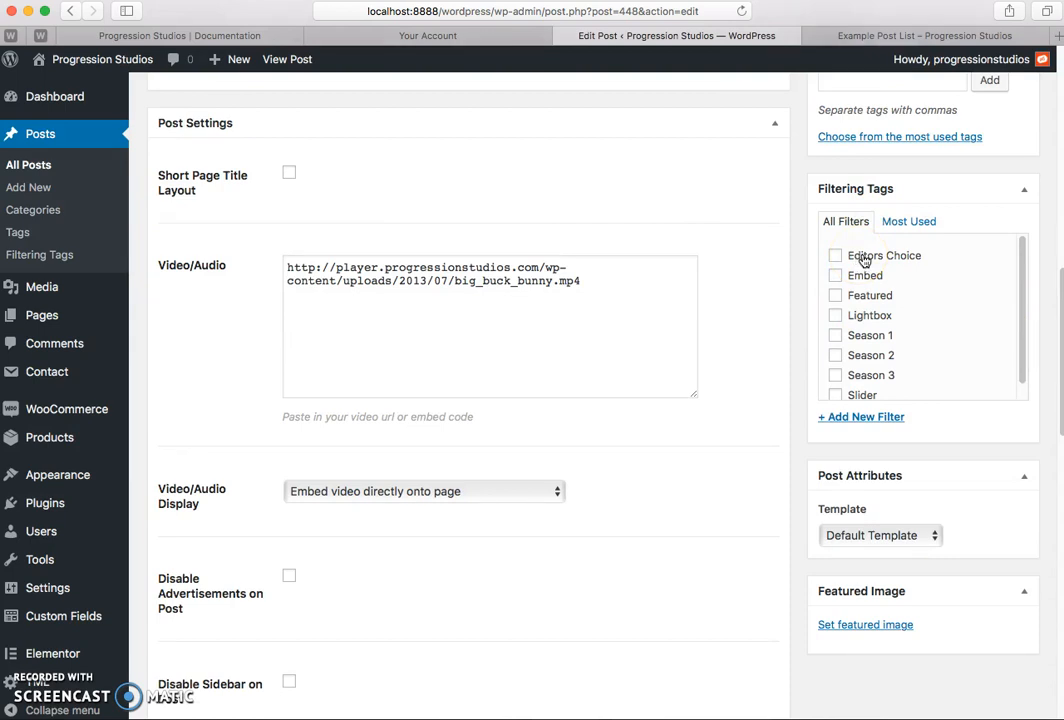
# View the published "Locally Hosted Video" post on the site and return to its edit screen
pyautogui.scroll(10, 865, 260)
pyautogui.click(287, 59)
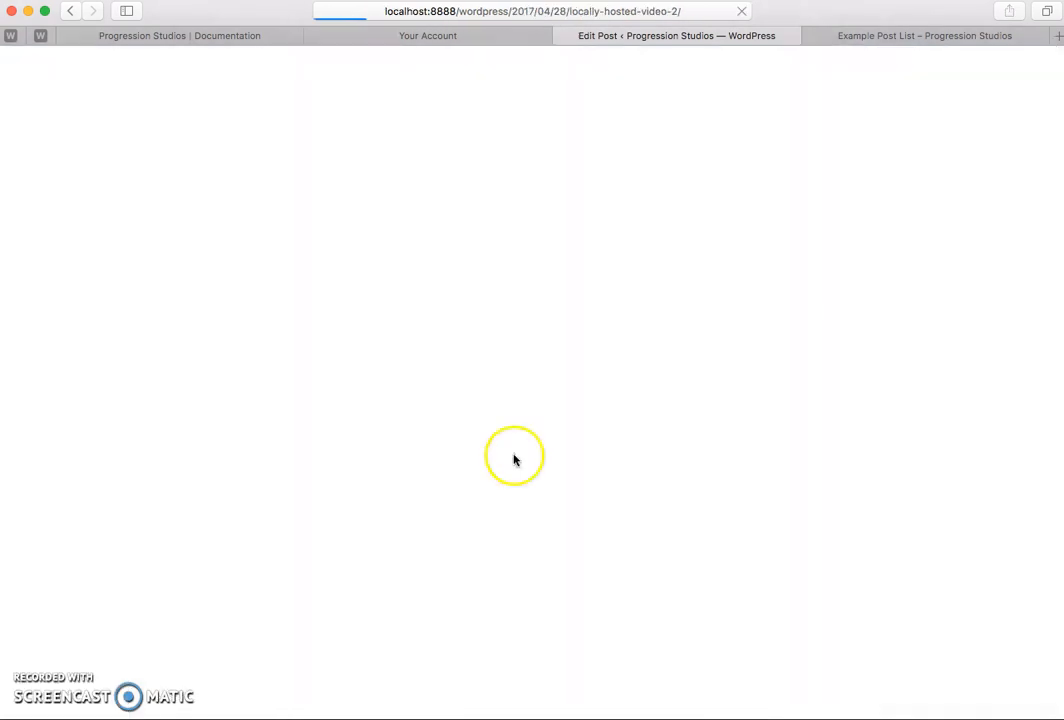
pyautogui.scroll(-4, 717, 560)
pyautogui.scroll(-6, 677, 507)
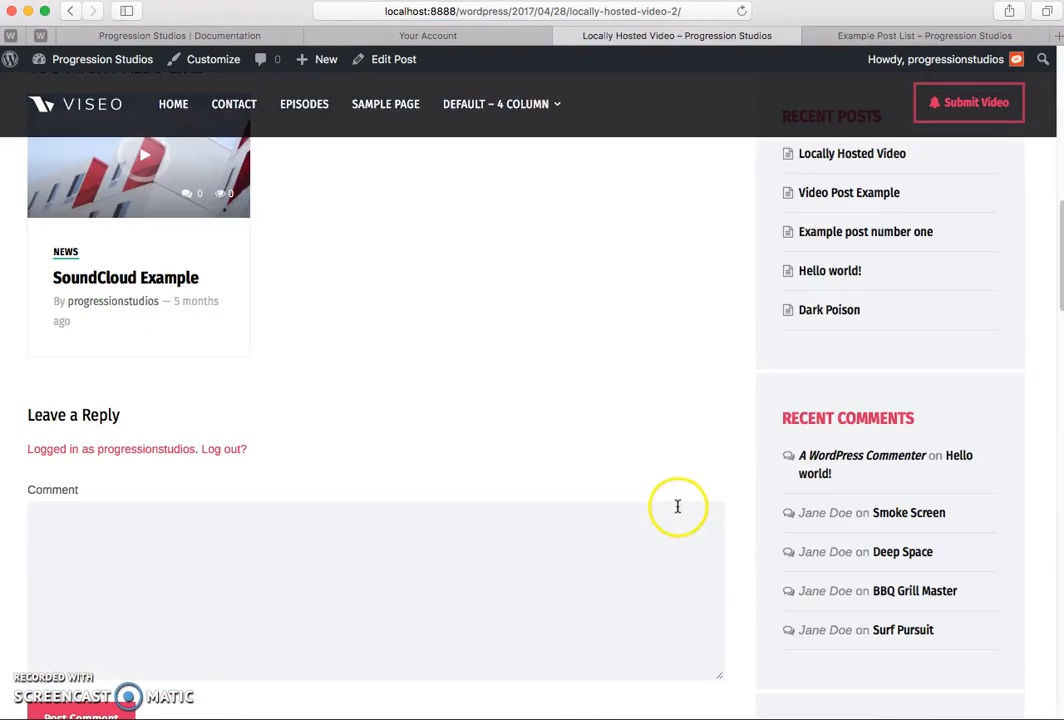
pyautogui.scroll(10, 688, 496)
pyautogui.click(70, 11)
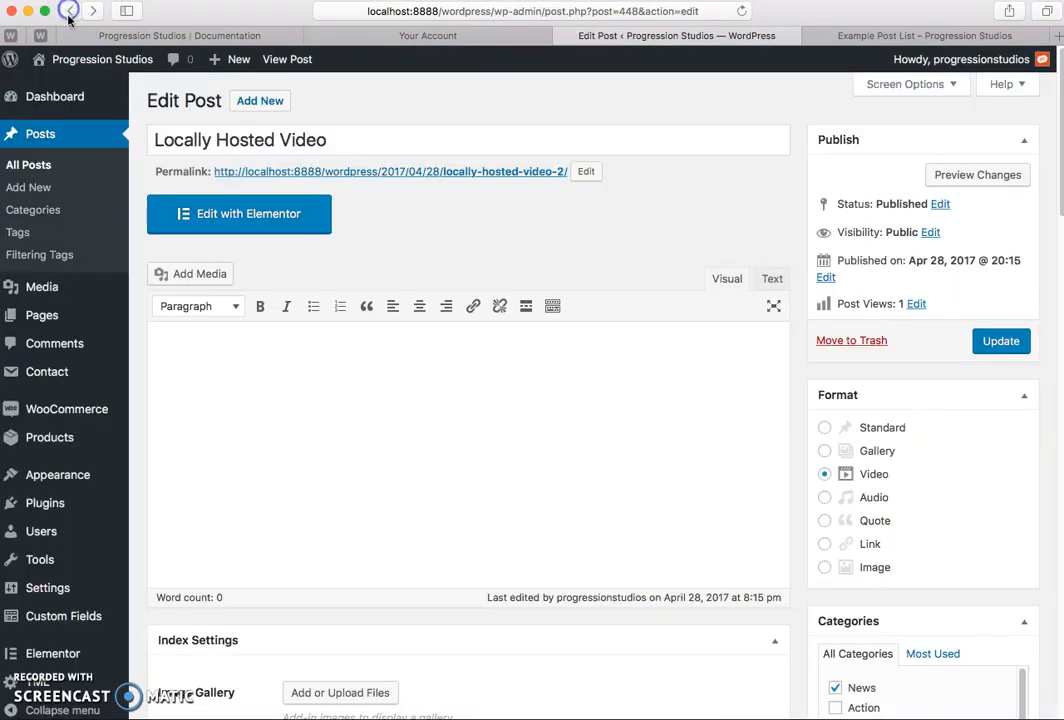
# Leave the post editor for the site's home page and open that page in the Elementor editor
pyautogui.scroll(-10, 548, 373)
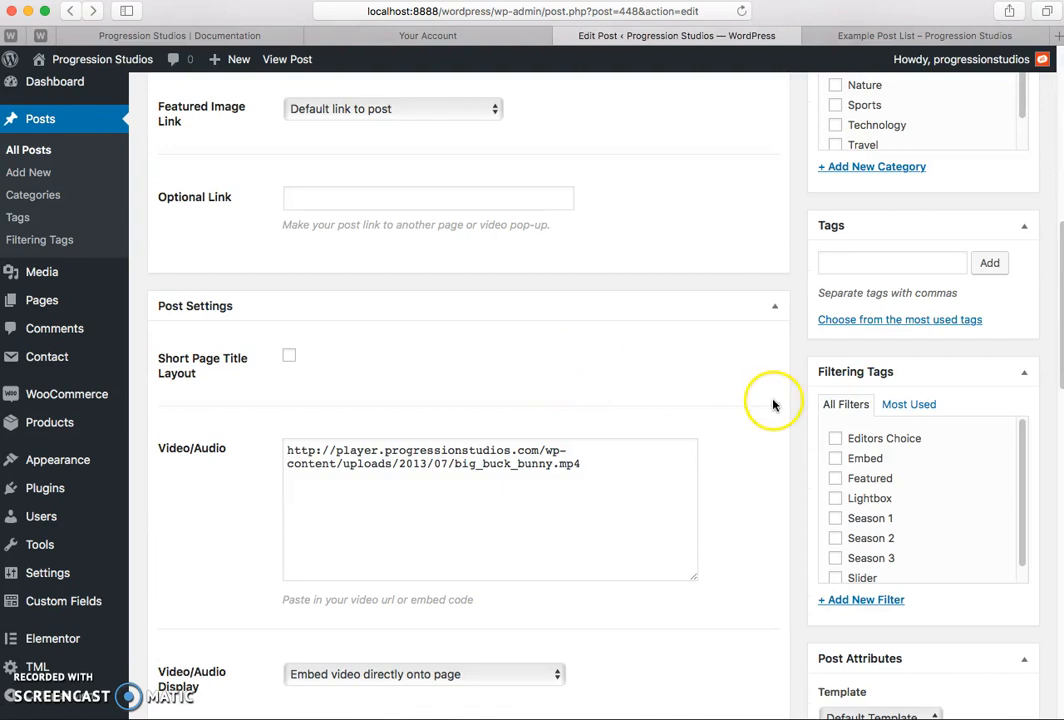
pyautogui.scroll(10, 810, 410)
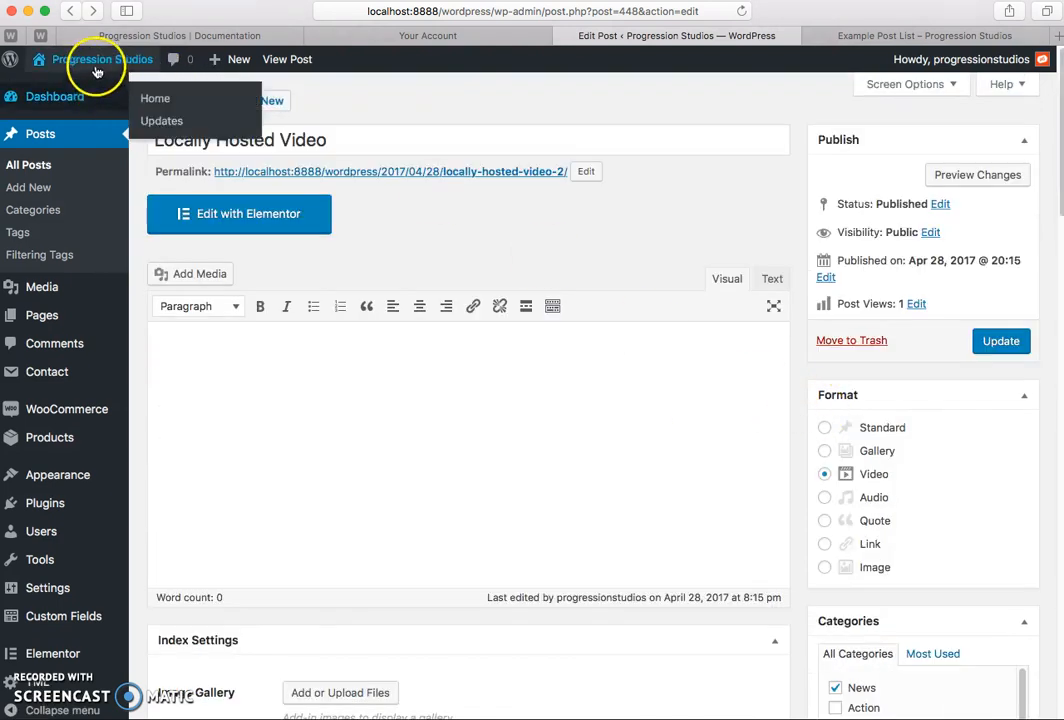
pyautogui.moveTo(97, 70)
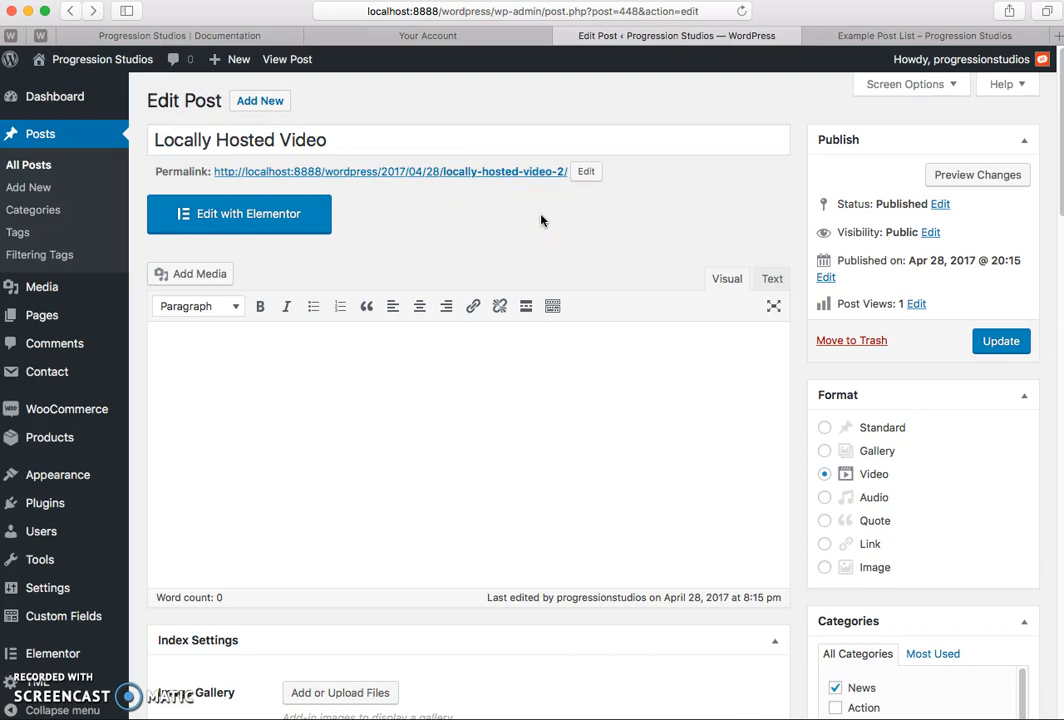
pyautogui.click(50, 62)
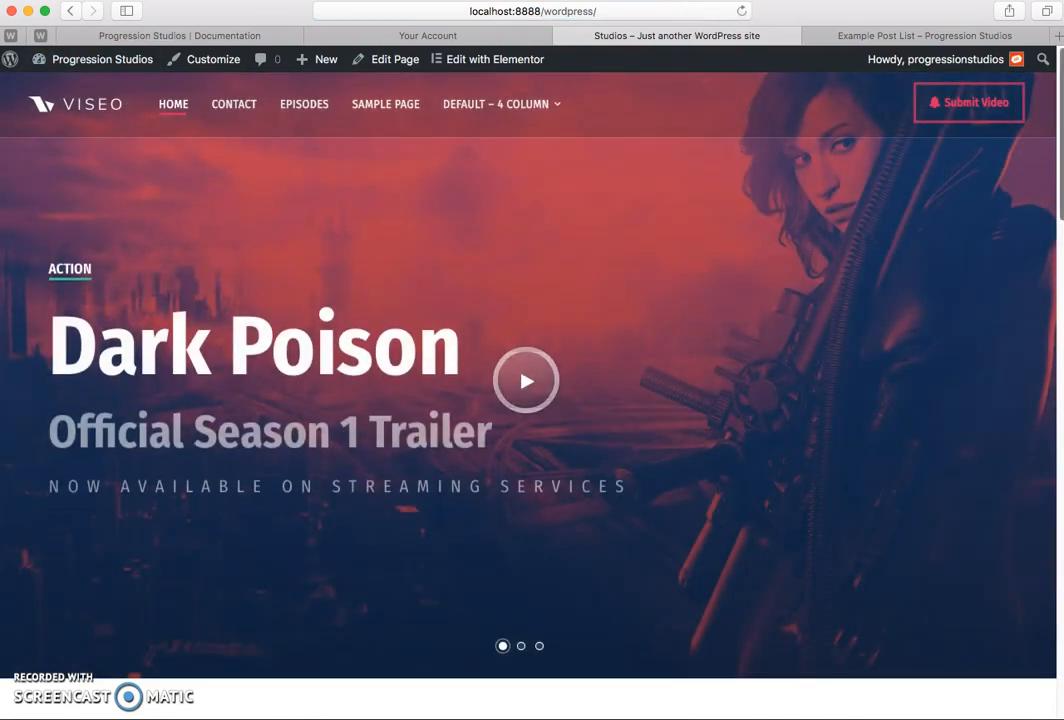
pyautogui.click(498, 62)
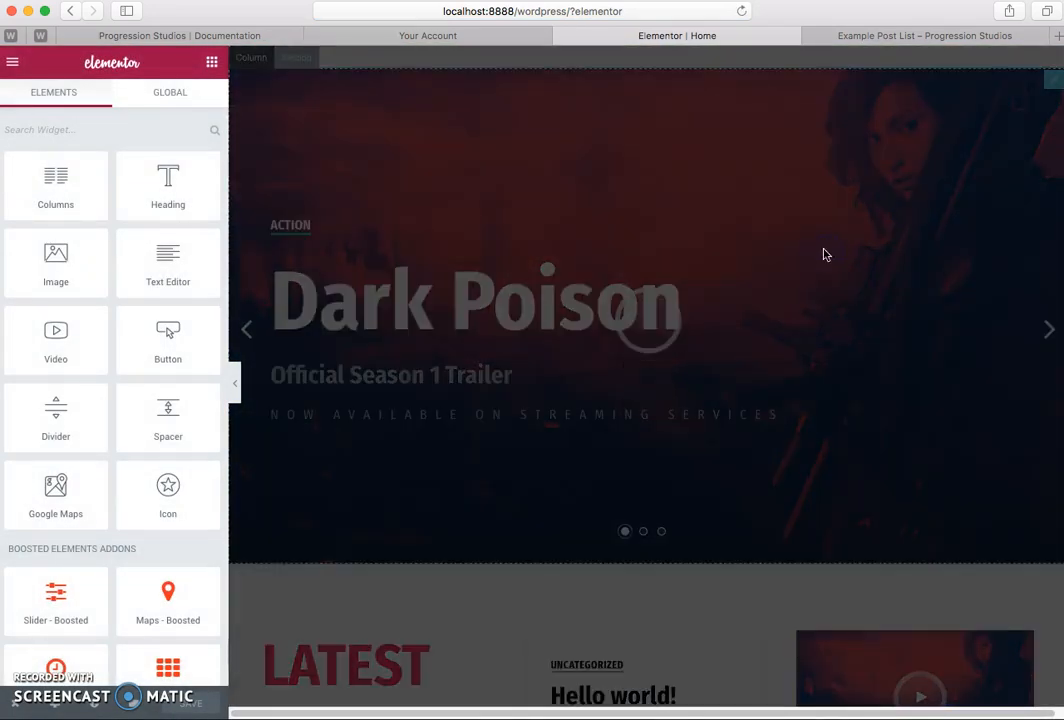
# Open the home page's Pro - Post Slider settings and inspect its Narrow by Filtering Tags and Post Count values
pyautogui.click(975, 177)
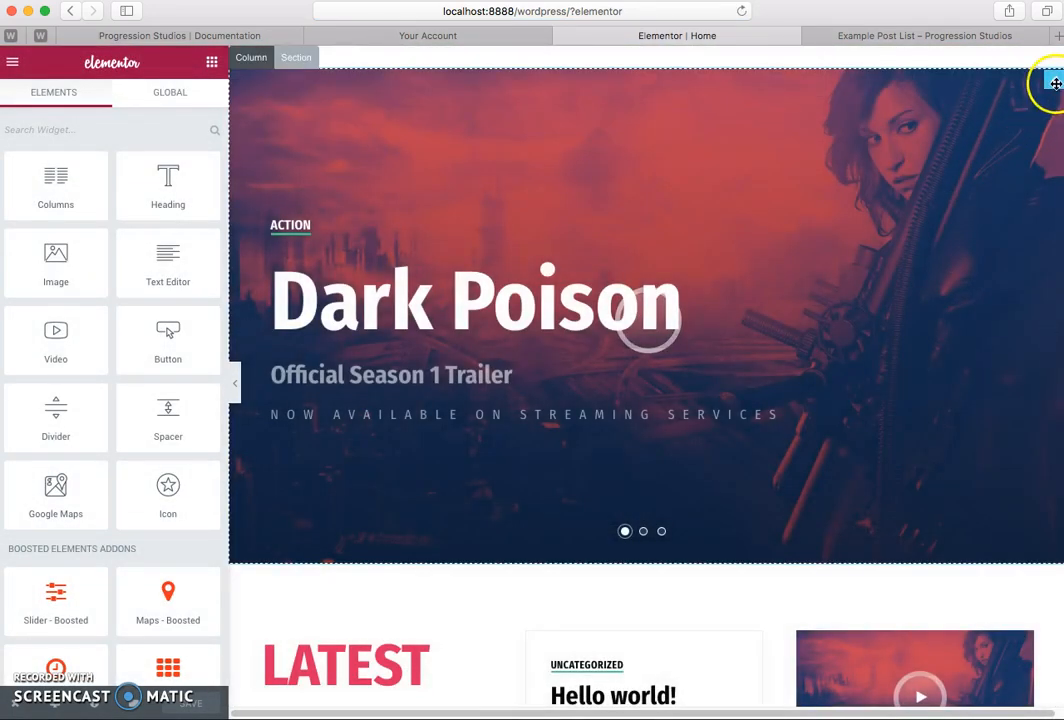
pyautogui.click(1055, 83)
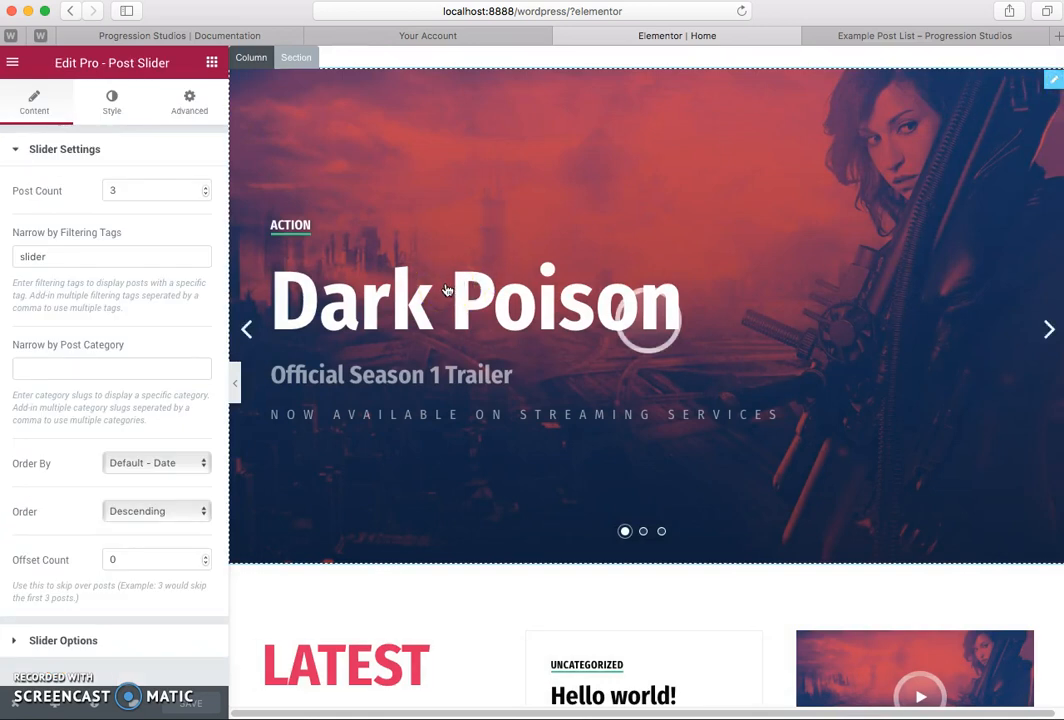
pyautogui.doubleClick(33, 256)
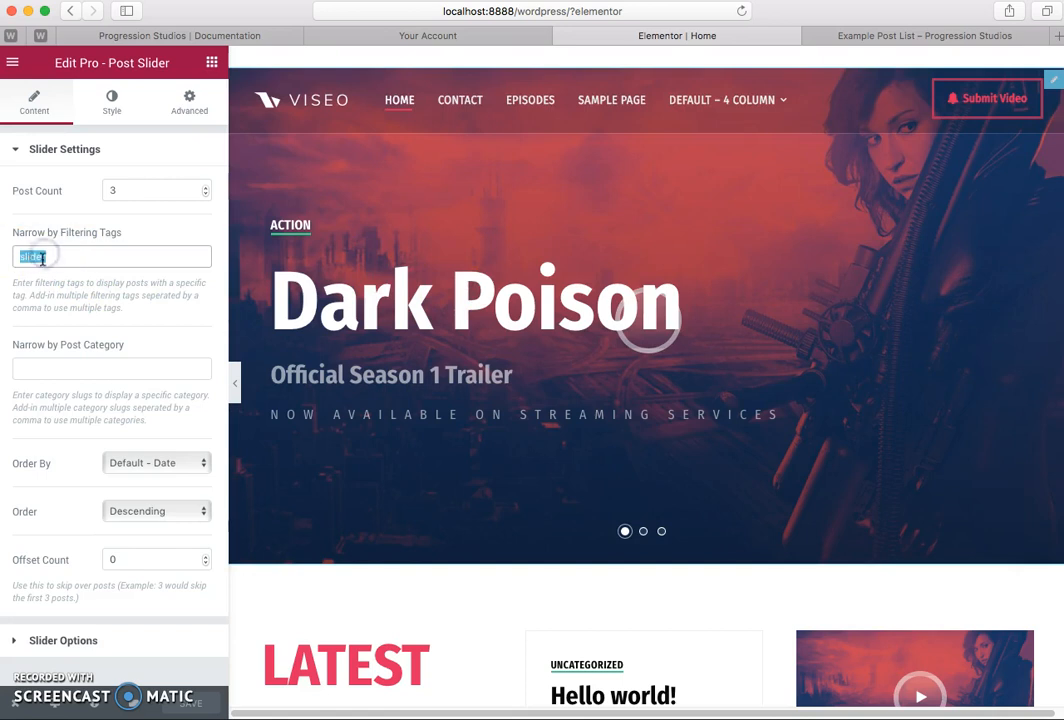
pyautogui.moveTo(123, 188); pyautogui.dragTo(52, 183)
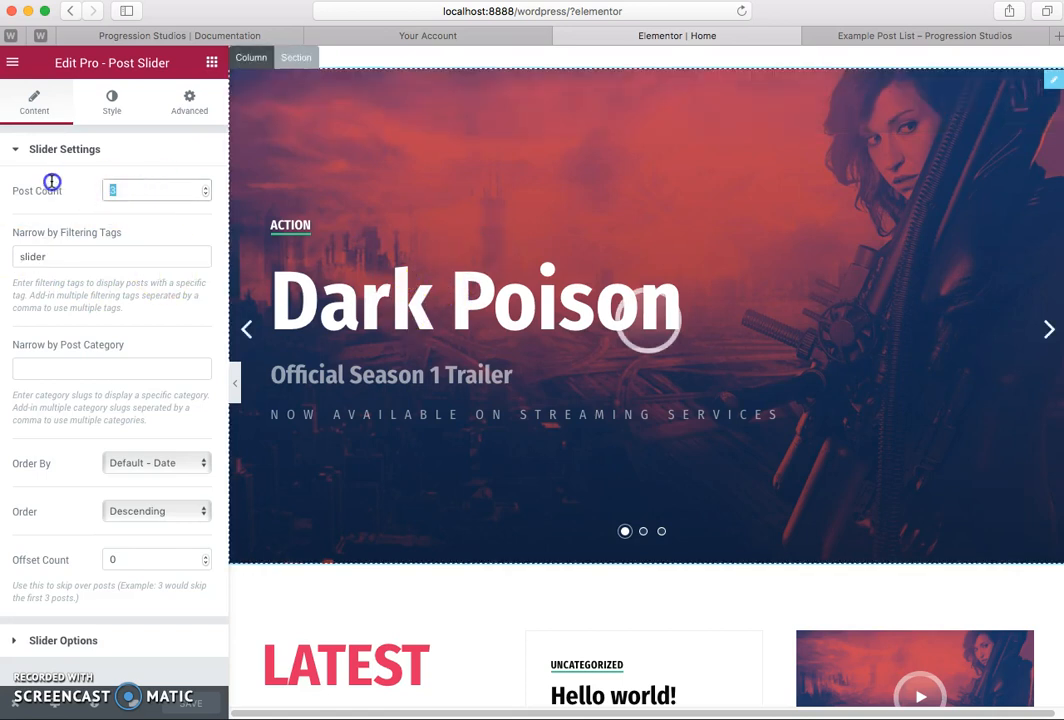
# Open the settings of the post list beside the "Latest Shows" heading and inspect its Post Count
pyautogui.scroll(-5, 344, 503)
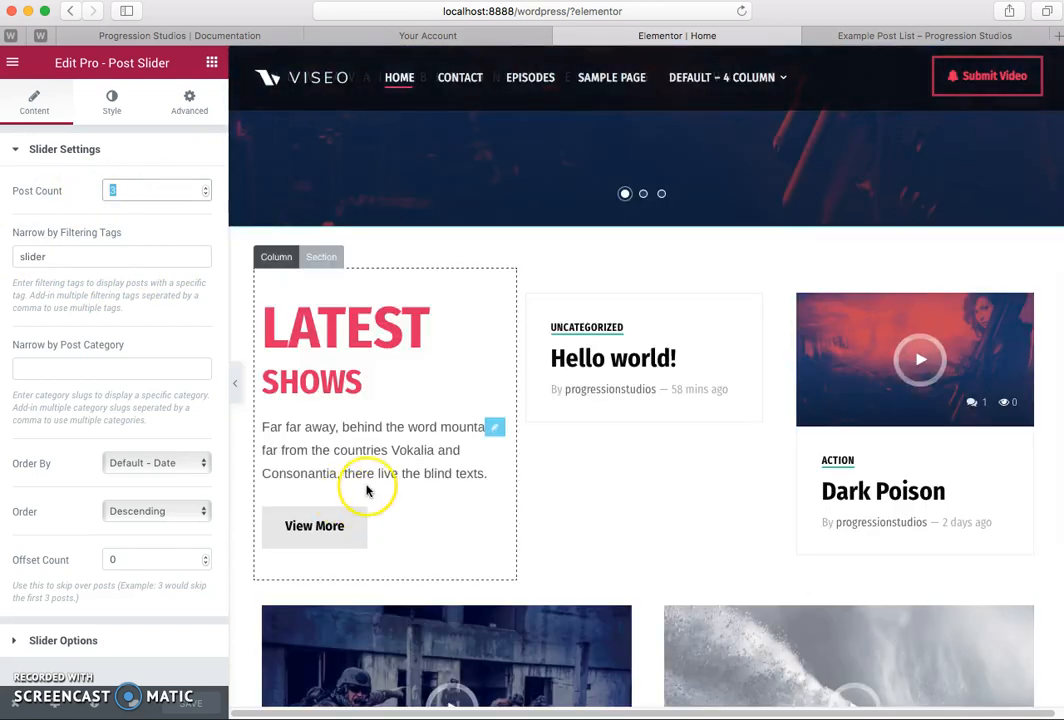
pyautogui.scroll(-3, 790, 405)
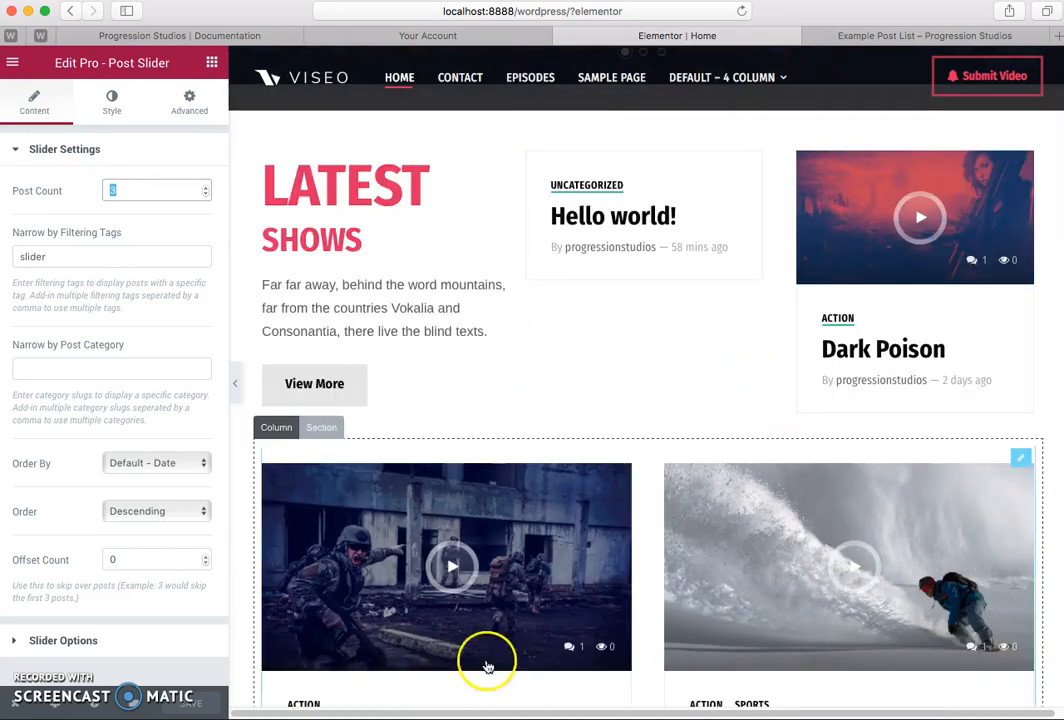
pyautogui.click(523, 538)
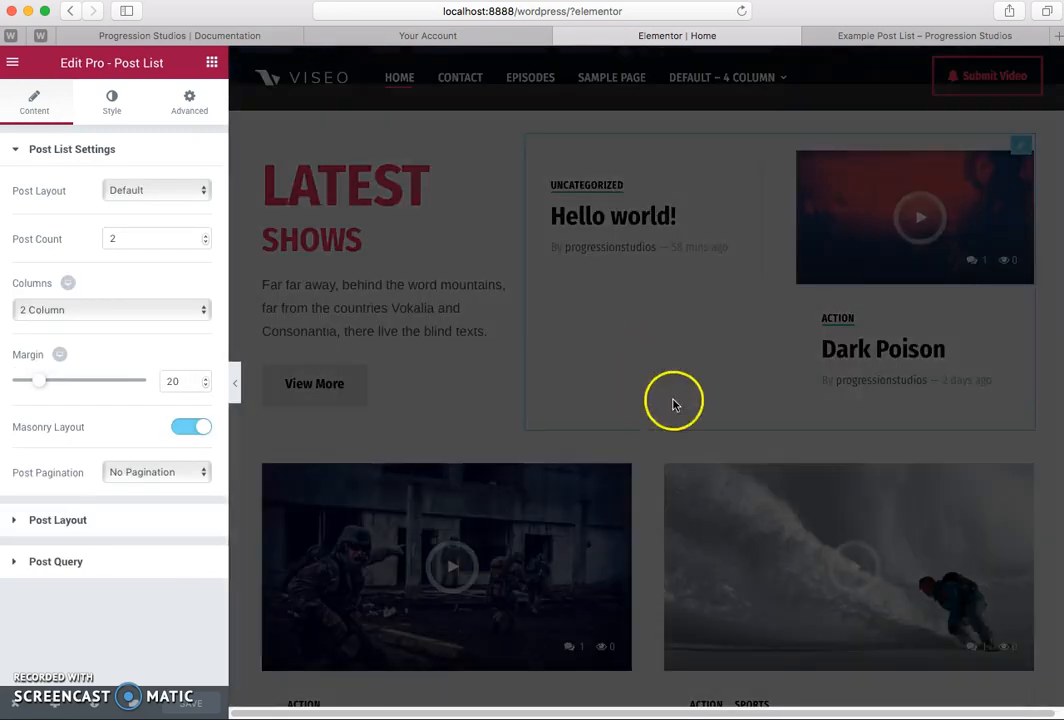
pyautogui.click(967, 183)
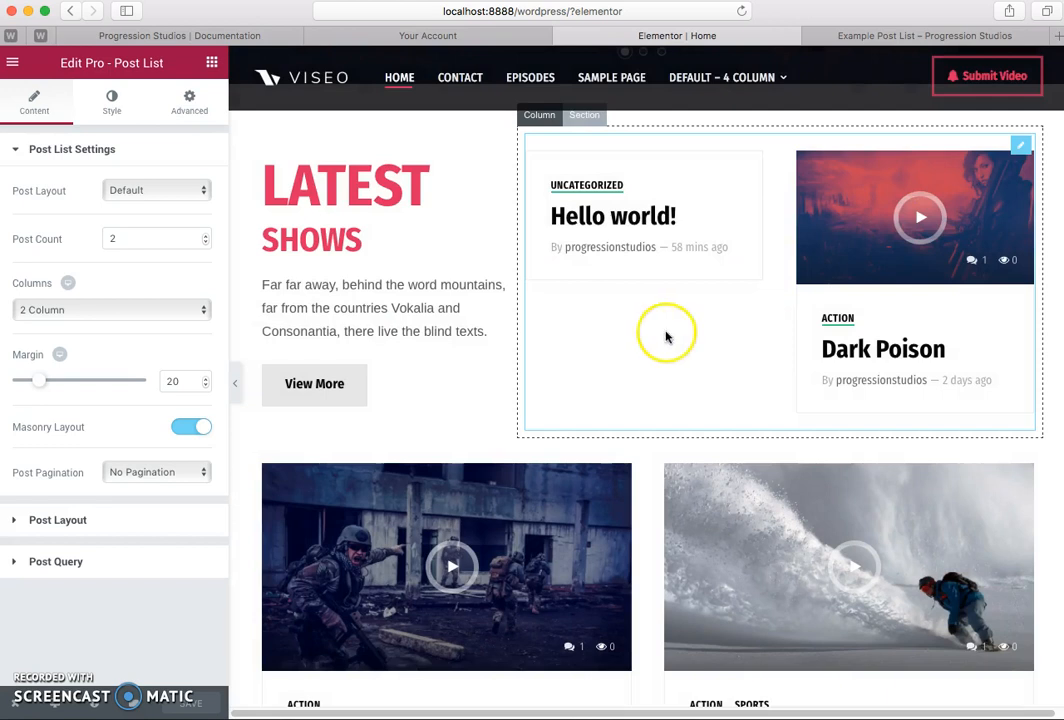
pyautogui.scroll(1, 710, 312)
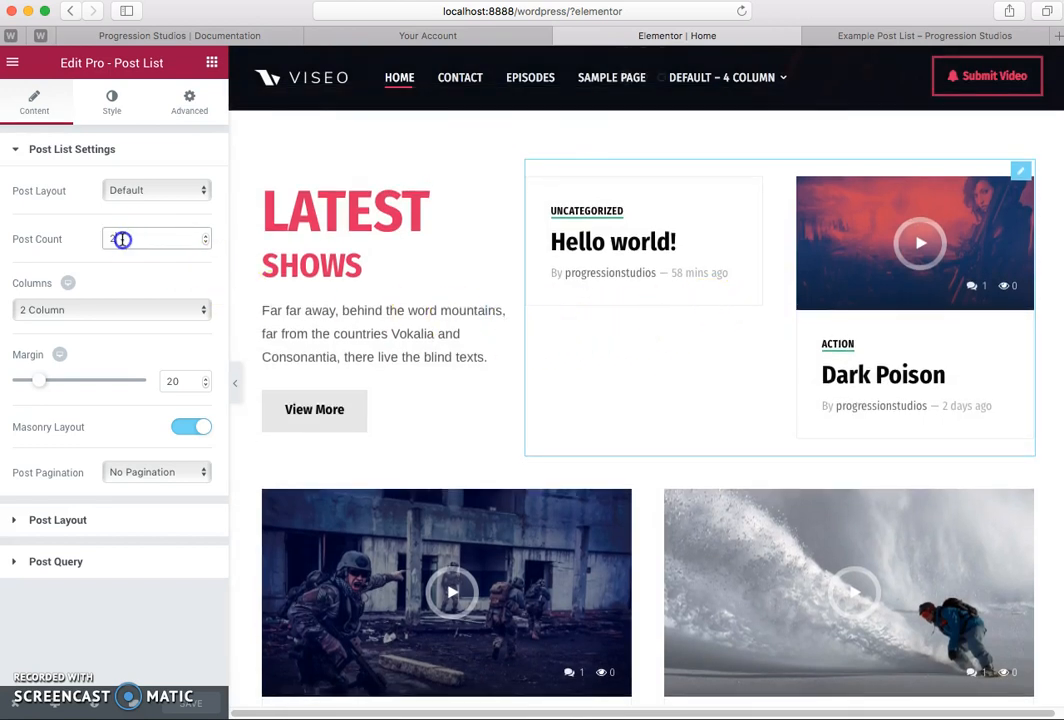
# Open the settings of the larger post list below "Latest Shows" and inspect its Post Count and Post Query options
pyautogui.scroll(-5, 268, 446)
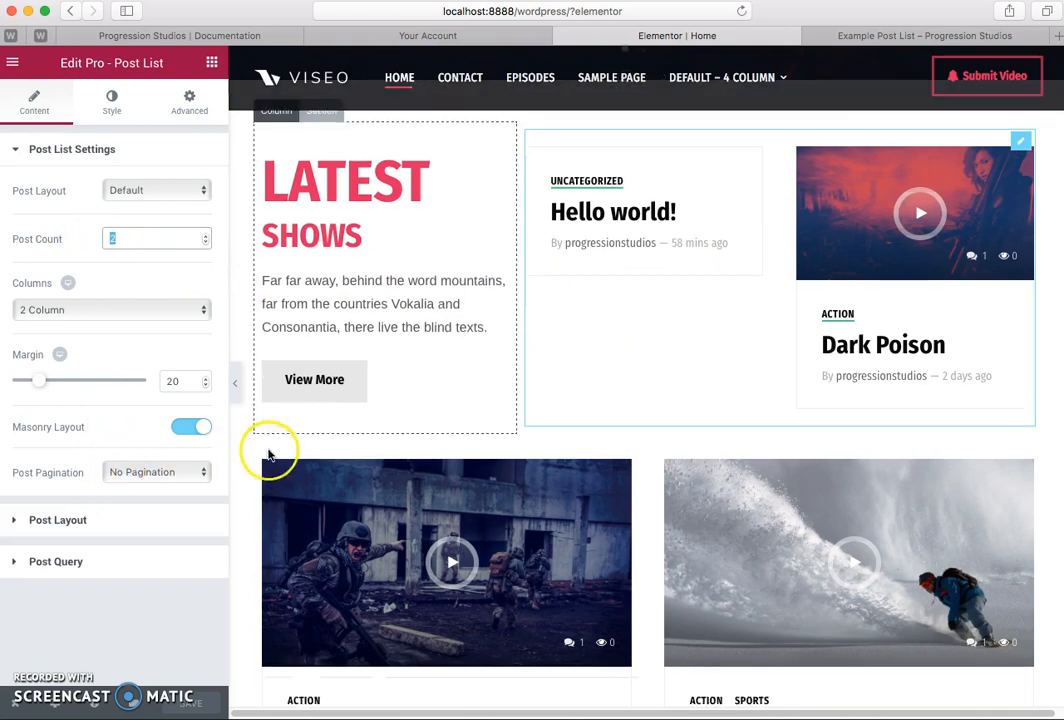
pyautogui.click(656, 372)
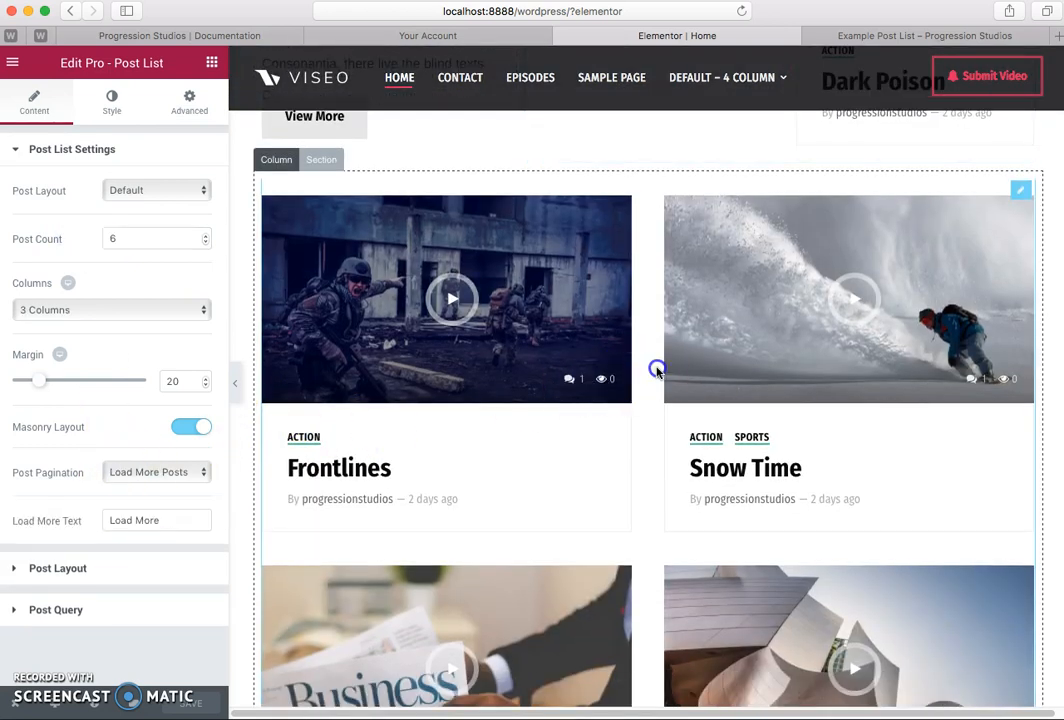
pyautogui.click(137, 228)
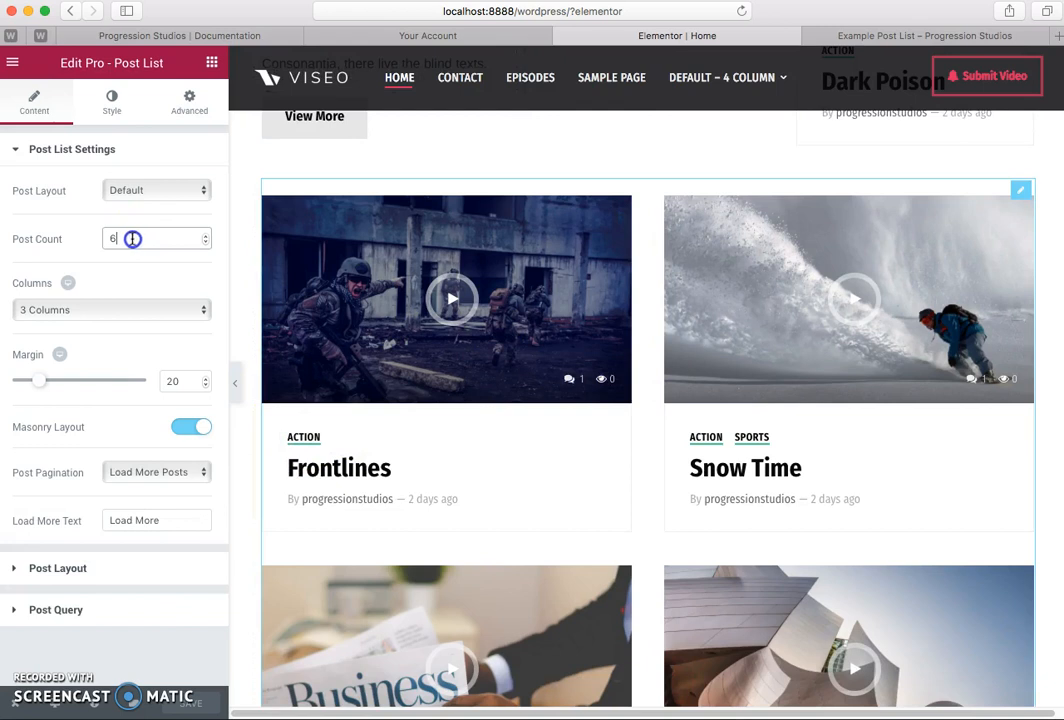
pyautogui.click(111, 527)
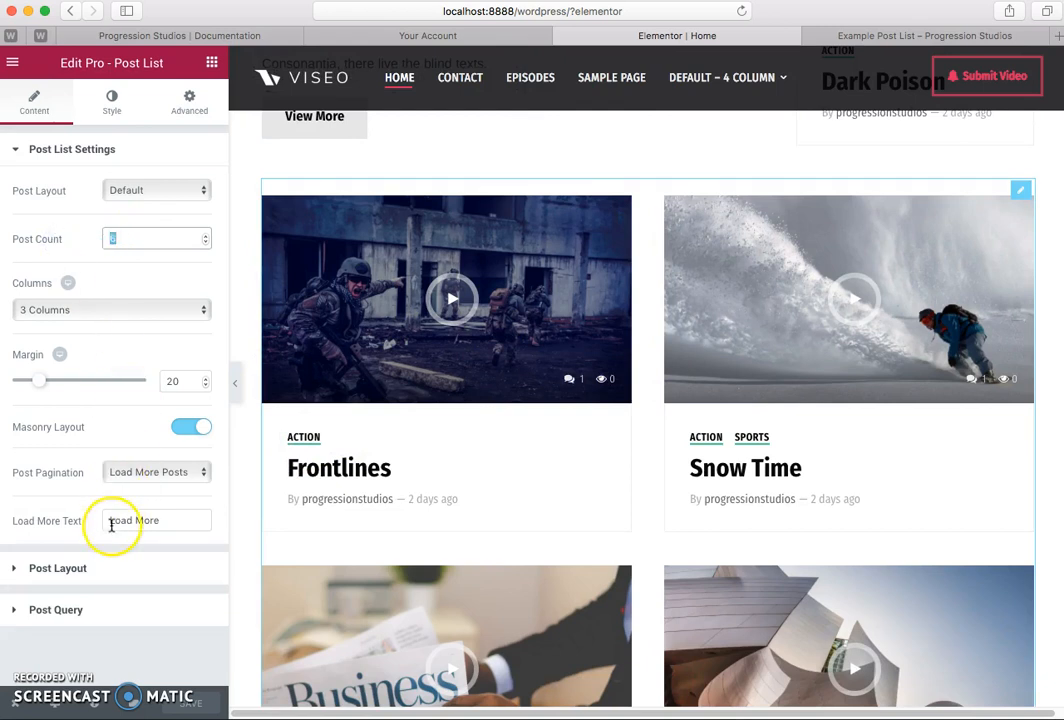
pyautogui.click(60, 610)
pyautogui.scroll(-3, 143, 499)
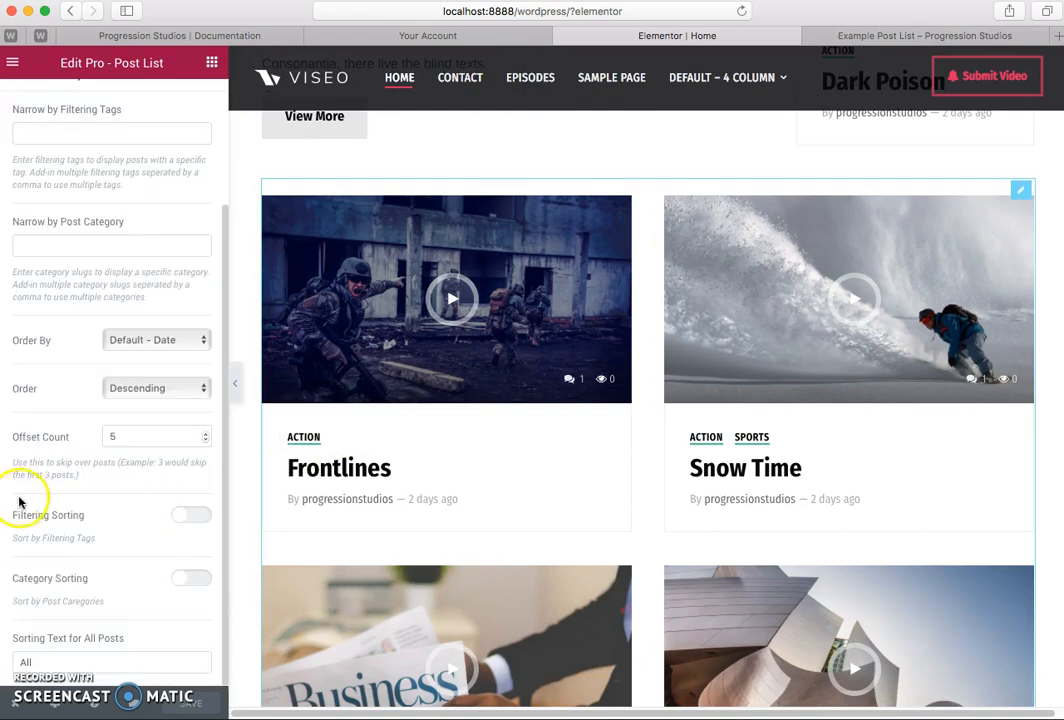
# Compare the settings of the two home page post lists and look over the layout from the slider down to Load More
pyautogui.scroll(5, 477, 480)
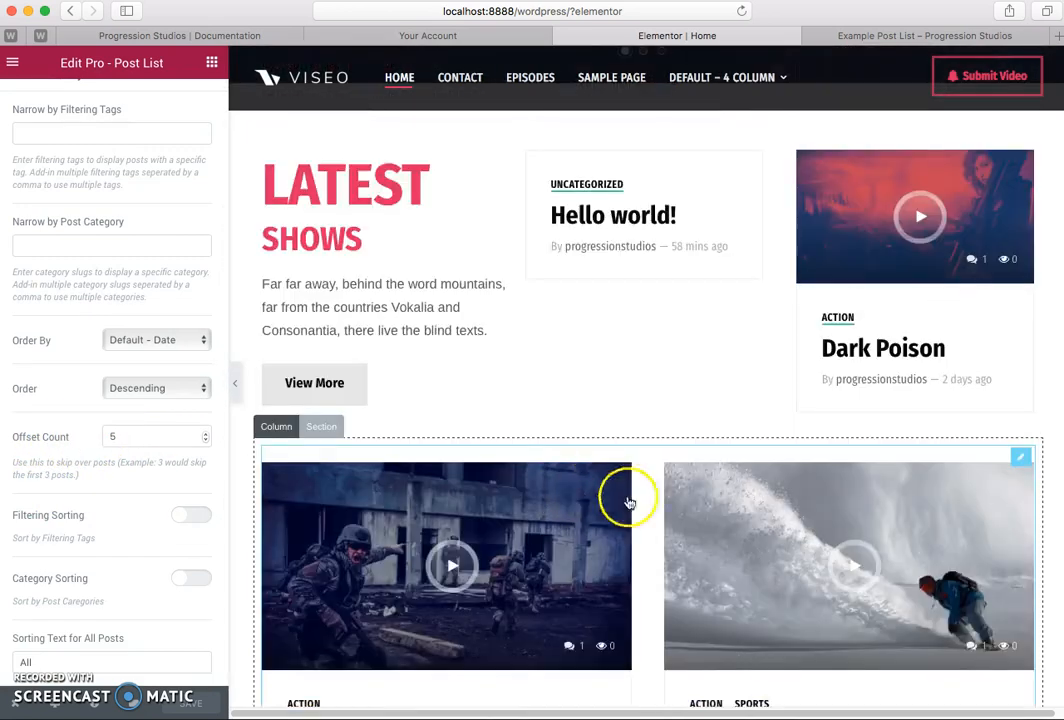
pyautogui.scroll(-3, 883, 302)
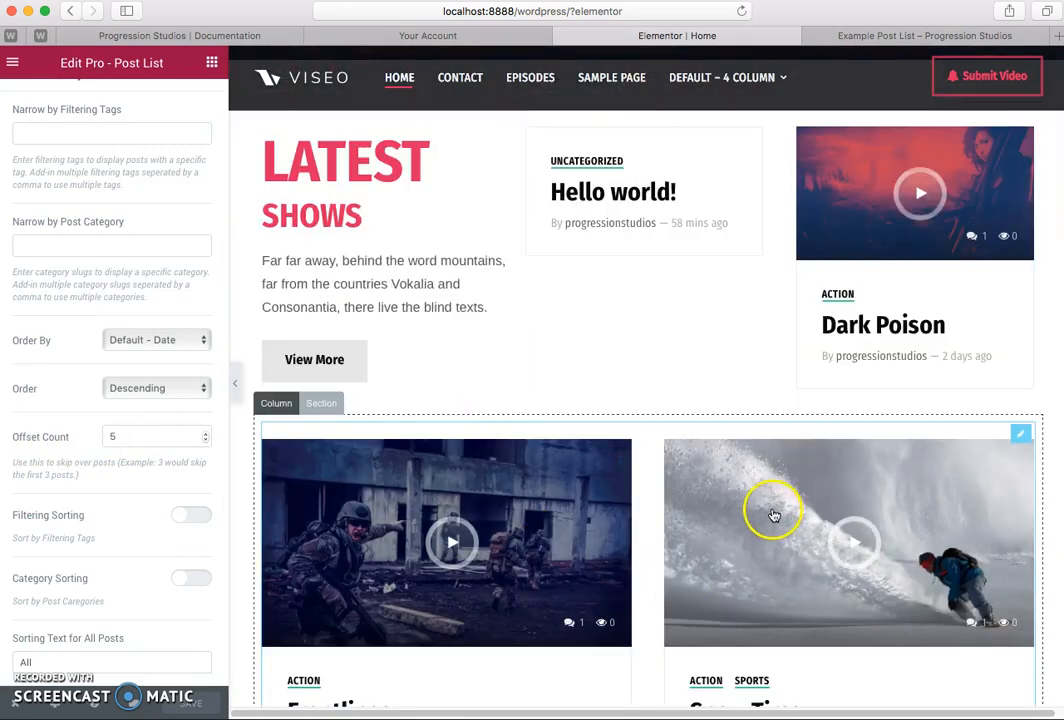
pyautogui.scroll(1, 772, 451)
pyautogui.click(760, 311)
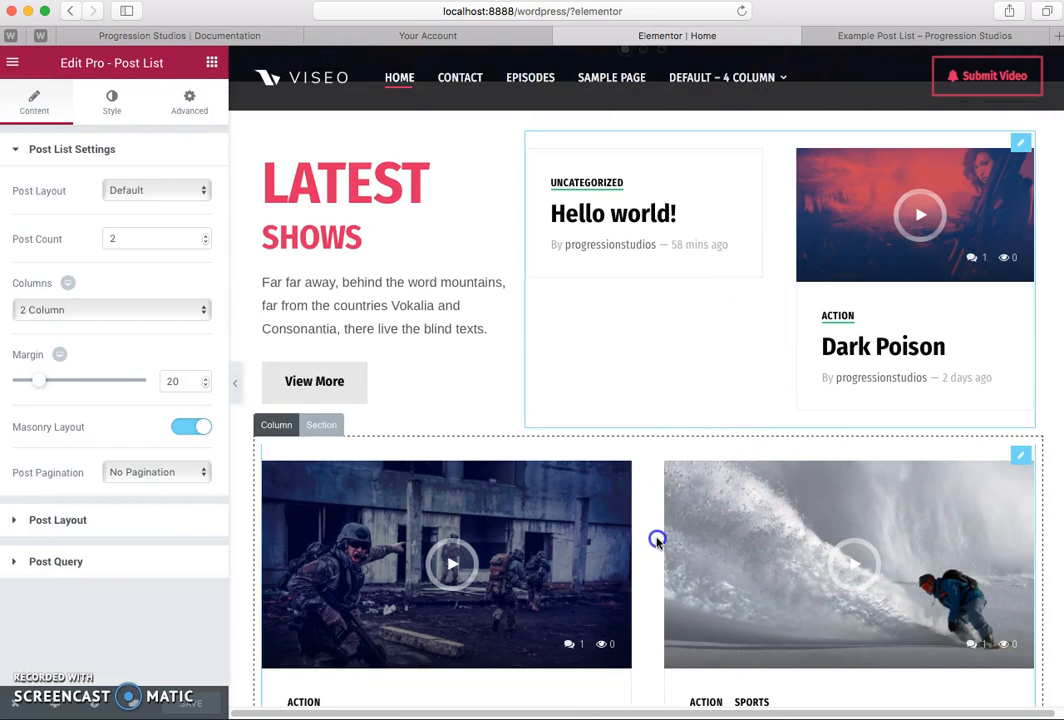
pyautogui.click(702, 350)
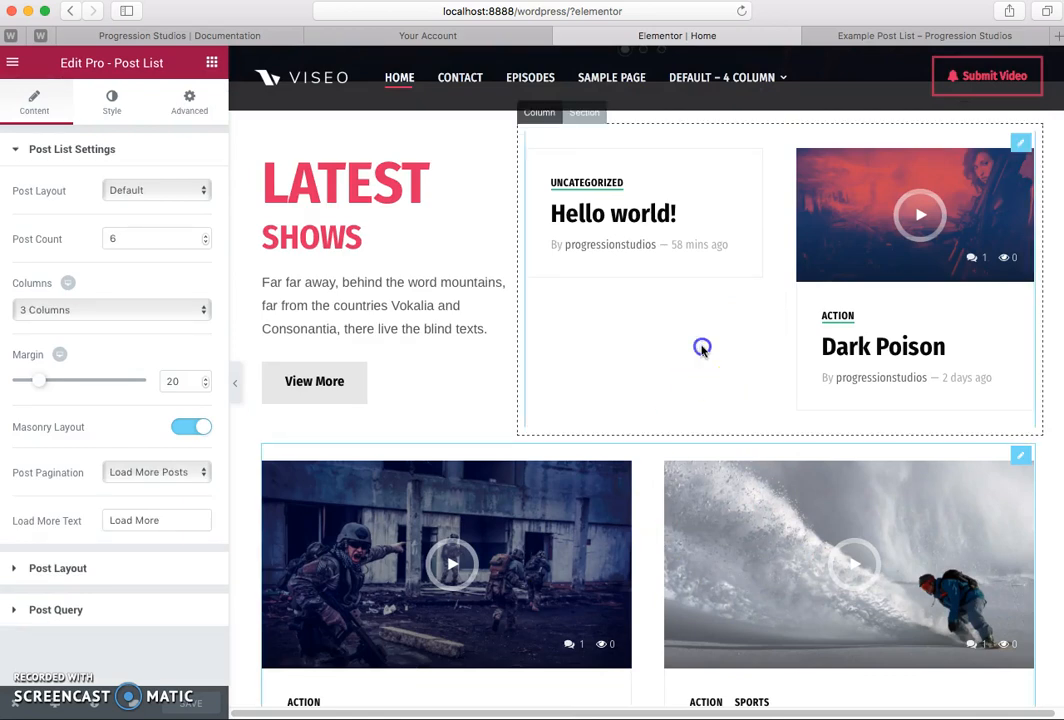
pyautogui.scroll(-10, 387, 349)
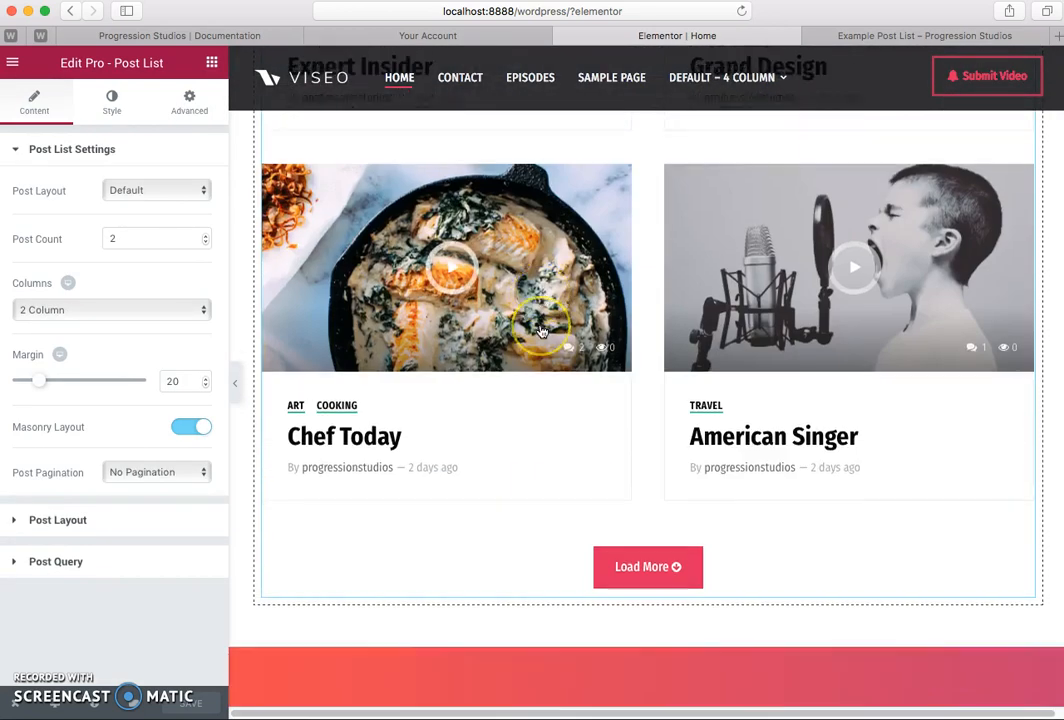
pyautogui.scroll(15, 540, 330)
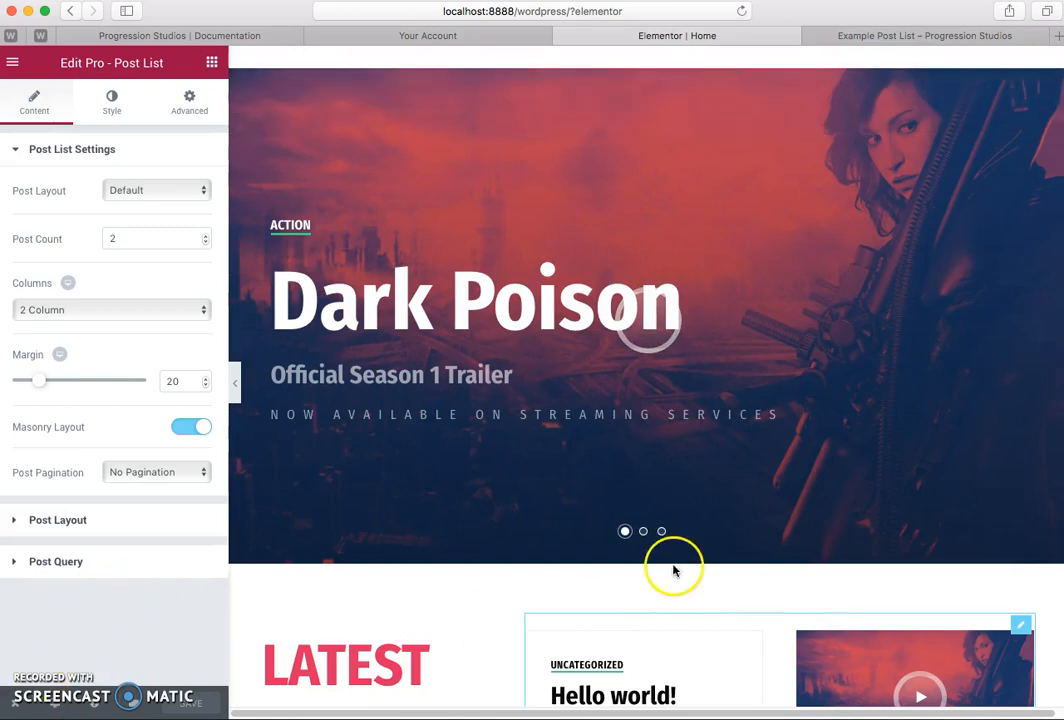
pyautogui.scroll(-5, 673, 570)
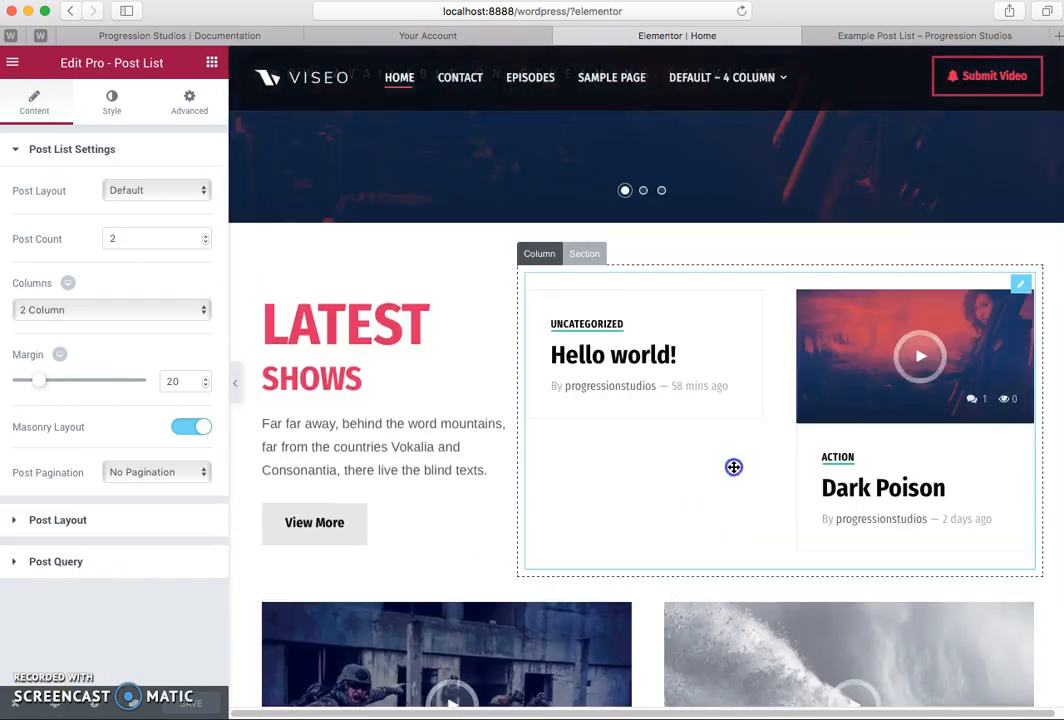
# Open the settings of the post list beside "Latest Shows" and examine its Post Query options, including tags, category, order and Offset Count
pyautogui.scroll(5, 740, 468)
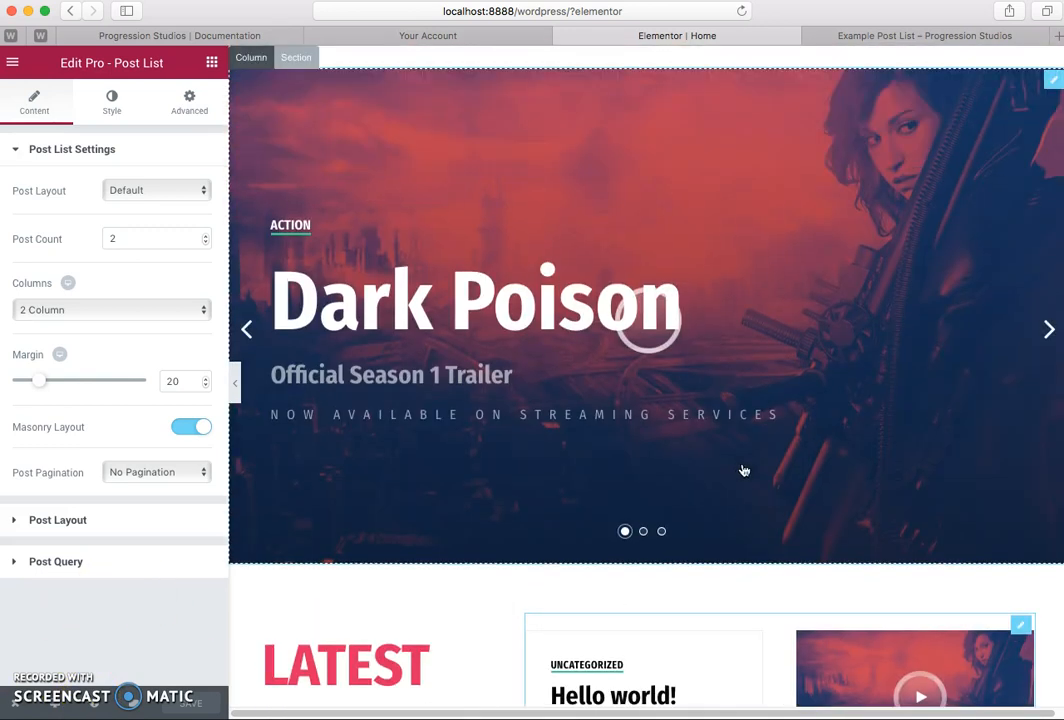
pyautogui.scroll(-10, 674, 541)
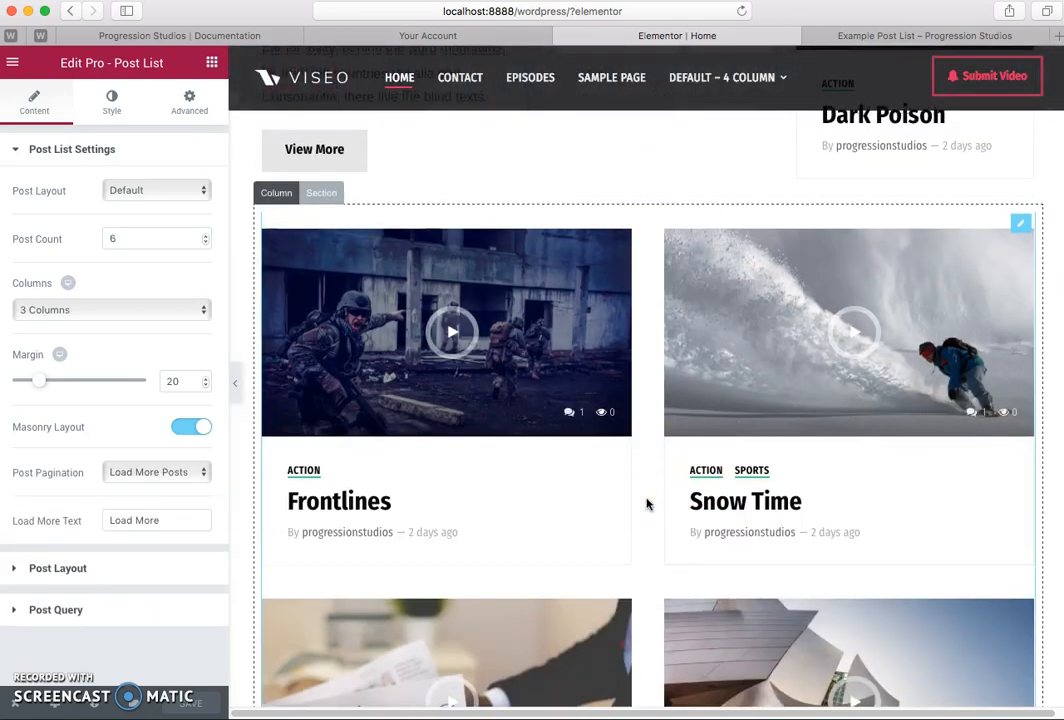
pyautogui.scroll(4, 646, 504)
pyautogui.click(650, 493)
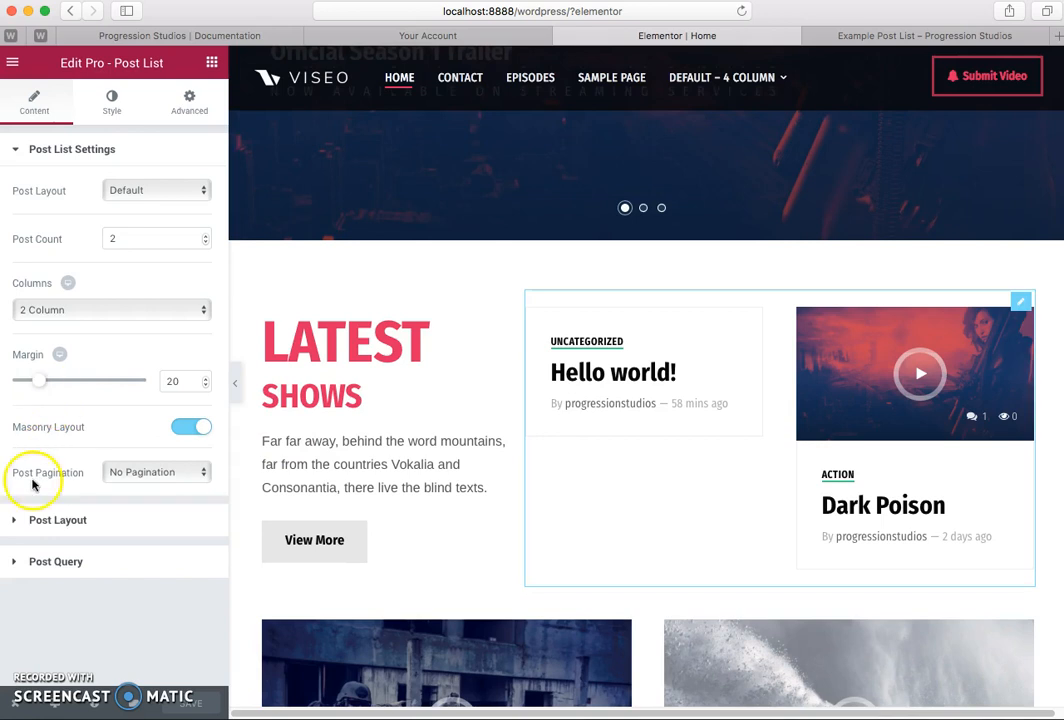
pyautogui.click(64, 563)
pyautogui.scroll(-3, 95, 415)
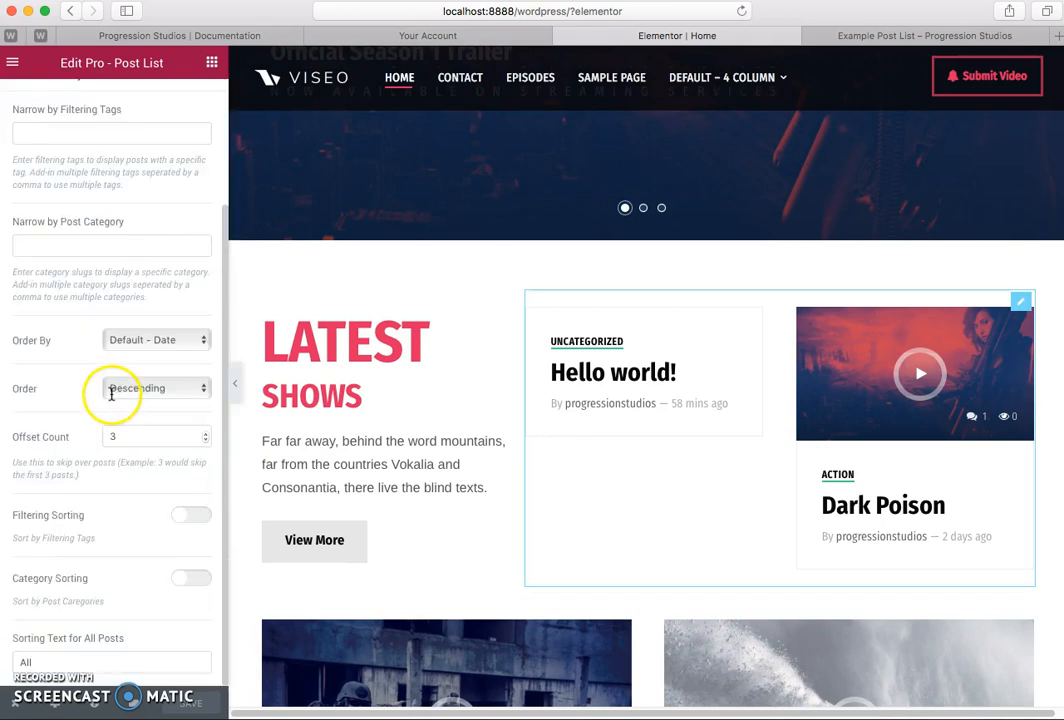
pyautogui.scroll(3, 128, 420)
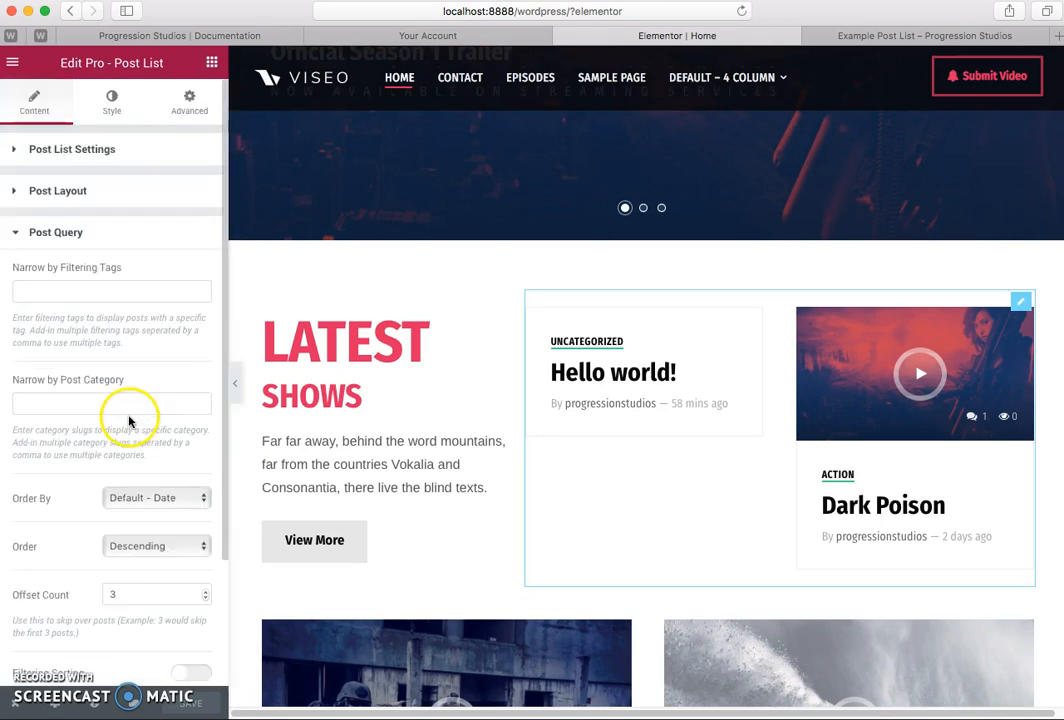
pyautogui.scroll(-3, 137, 412)
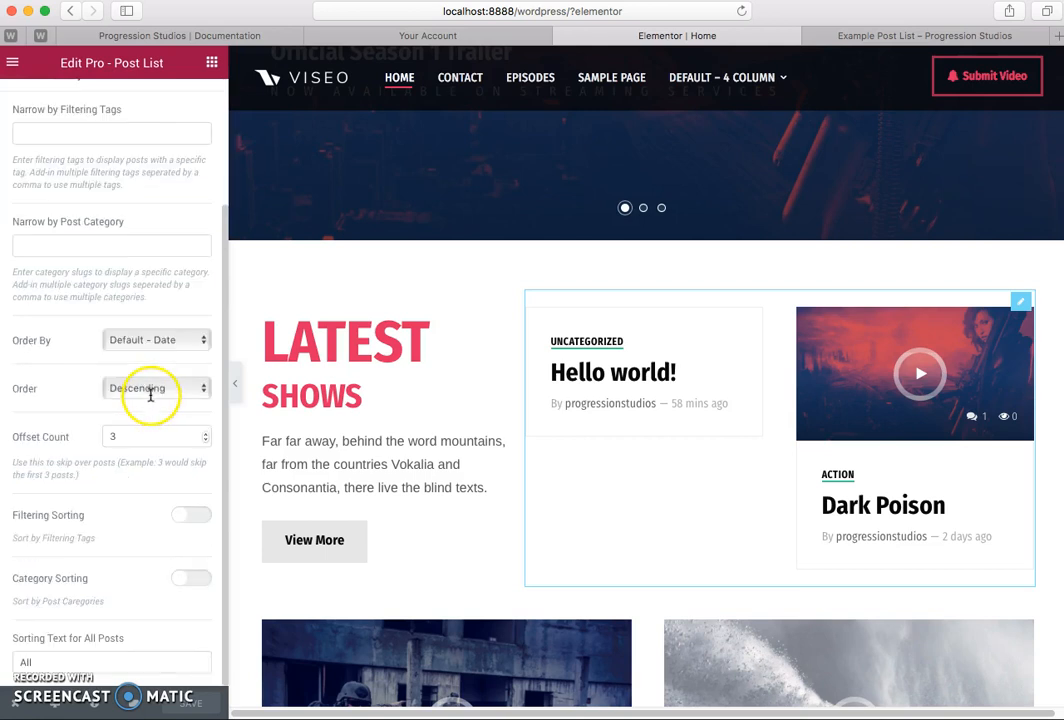
pyautogui.scroll(3, 173, 400)
pyautogui.click(114, 230)
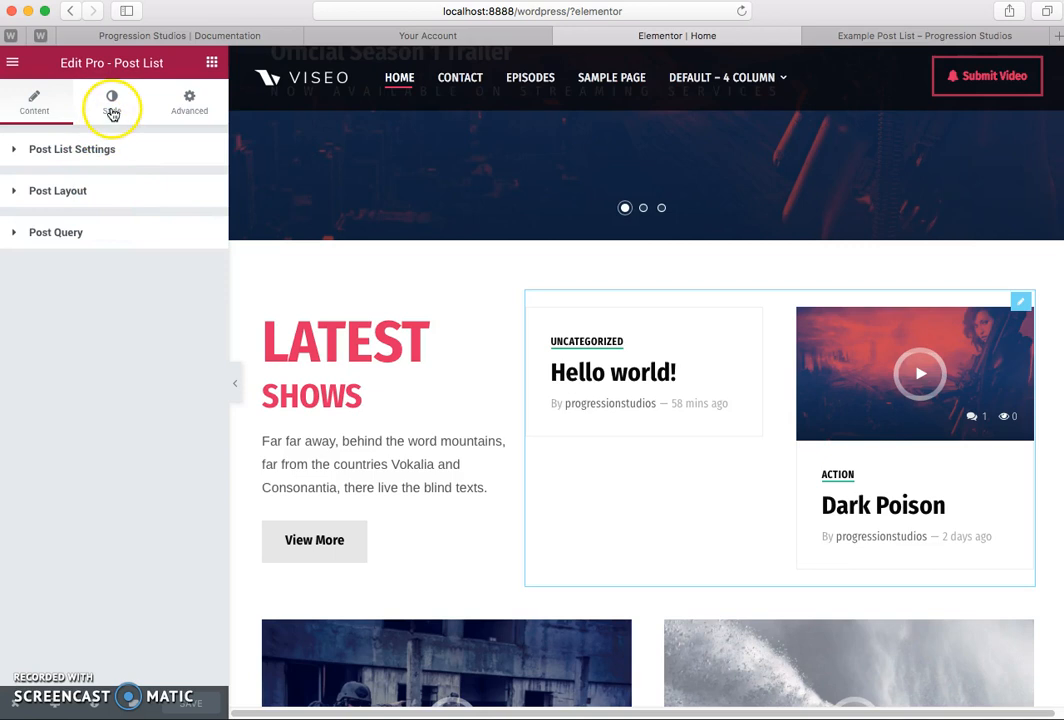
# In the post list's style settings, change the Main Background Color to a medium gray and collapse Main Styles
pyautogui.scroll(2, 355, 295)
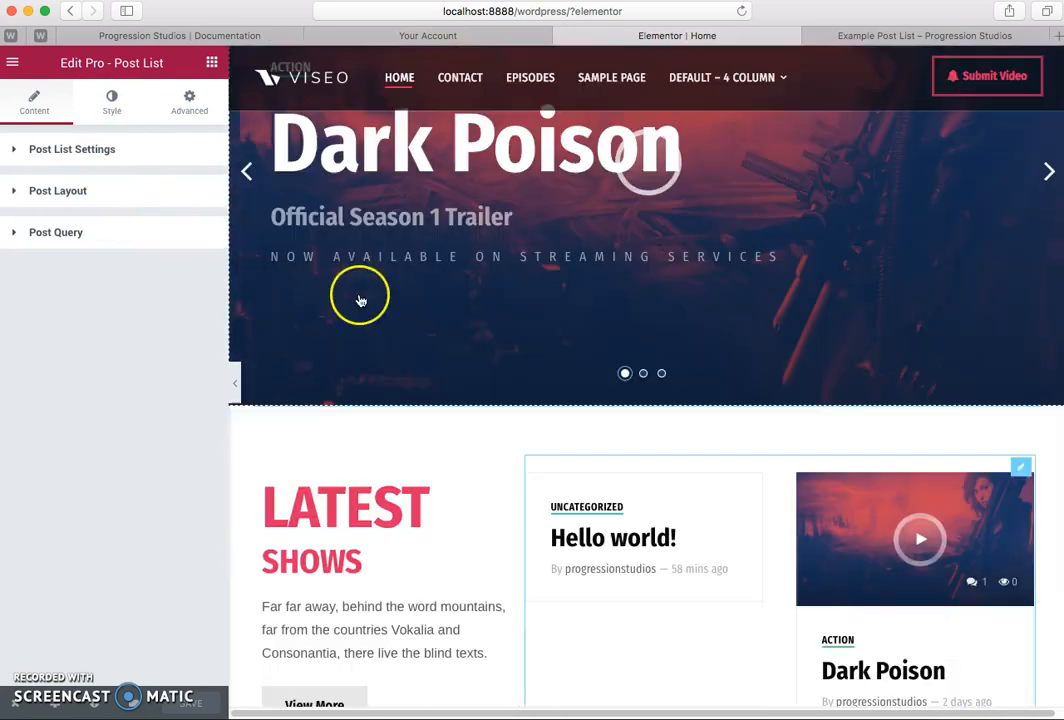
pyautogui.click(114, 104)
pyautogui.scroll(-3, 648, 525)
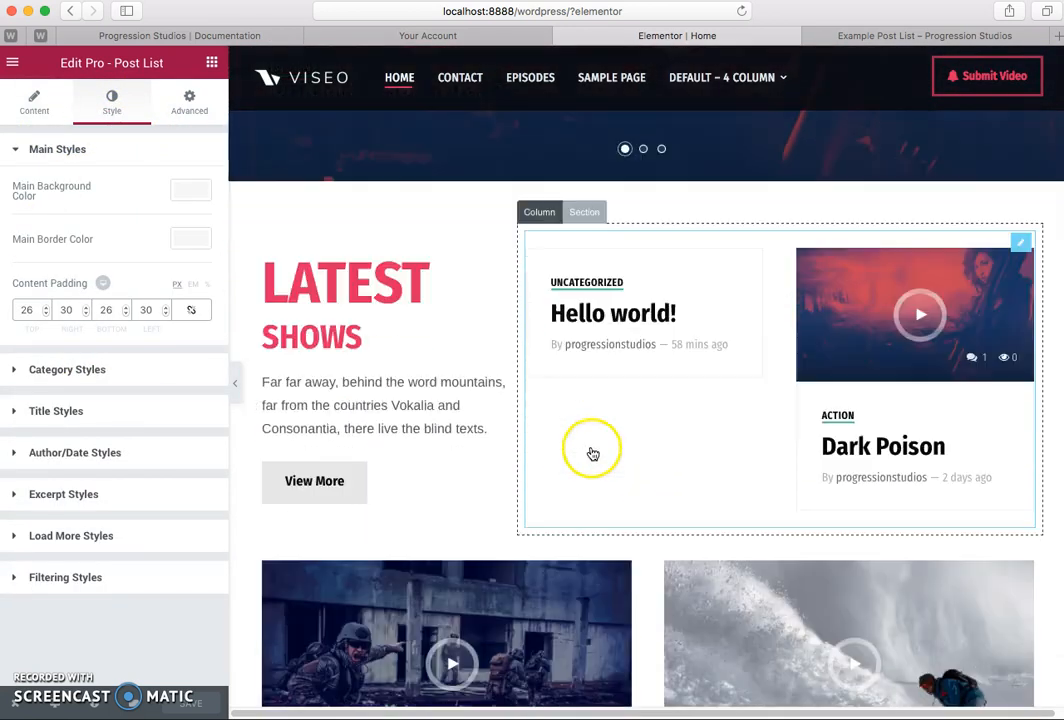
pyautogui.click(190, 192)
pyautogui.click(55, 273)
pyautogui.moveTo(91, 294); pyautogui.dragTo(41, 253)
pyautogui.click(118, 150)
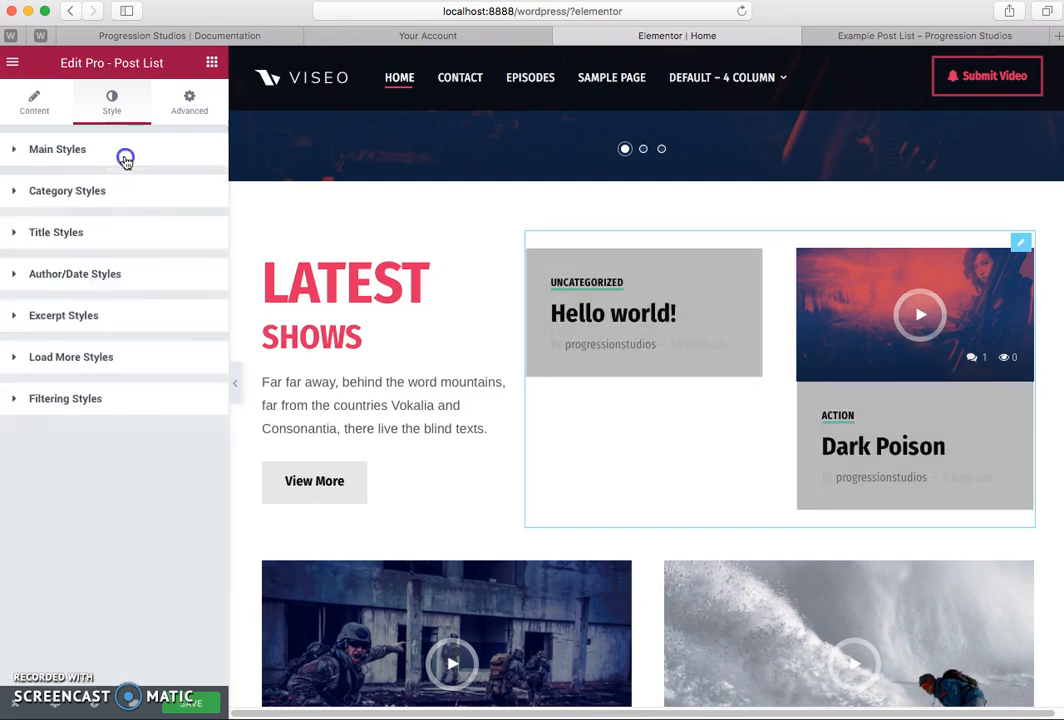